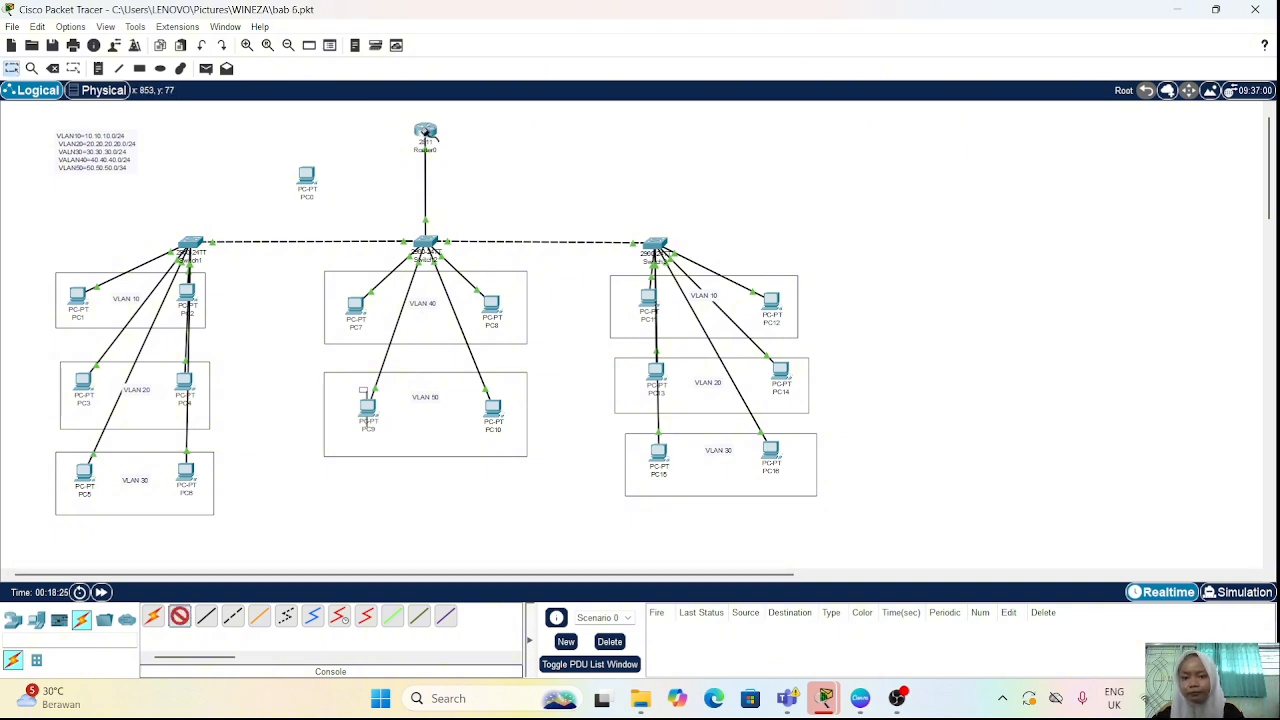
Step: Connect the Console port of Router0 to the RS 232 port of PC0 with a console cable
{"action": "left_click", "coordinate": [427, 134]}
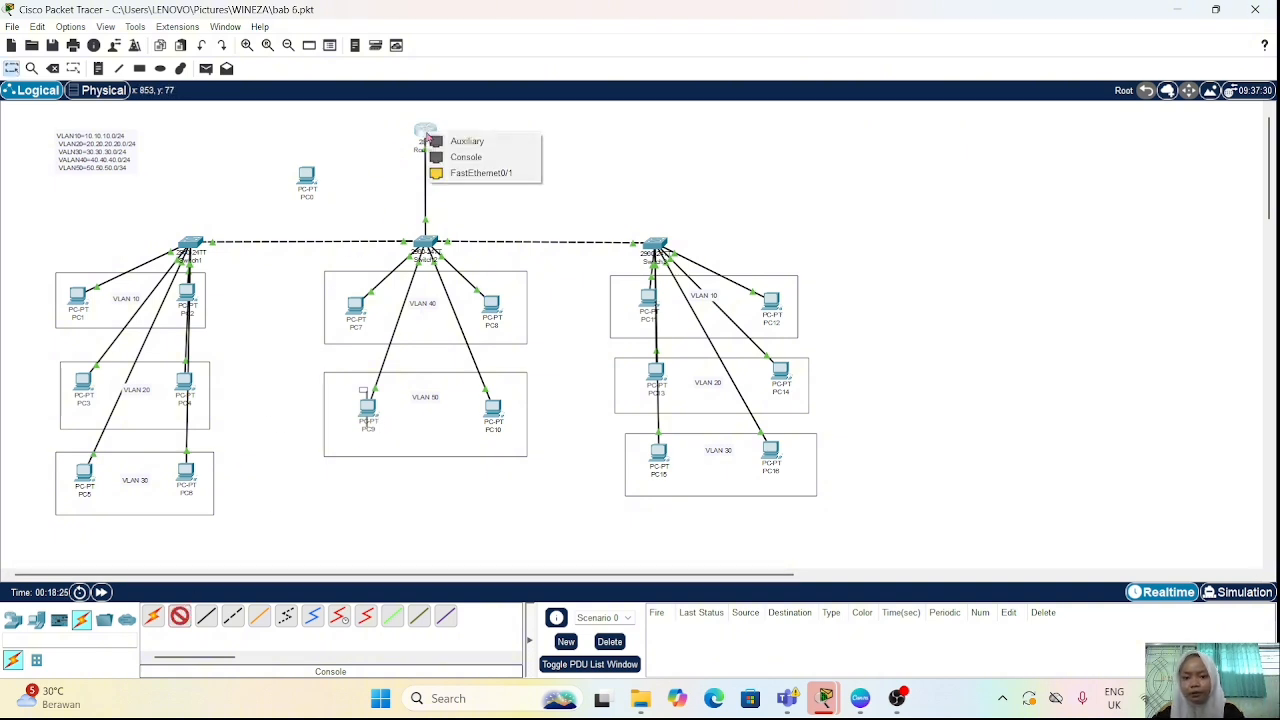
{"action": "left_click", "coordinate": [452, 160]}
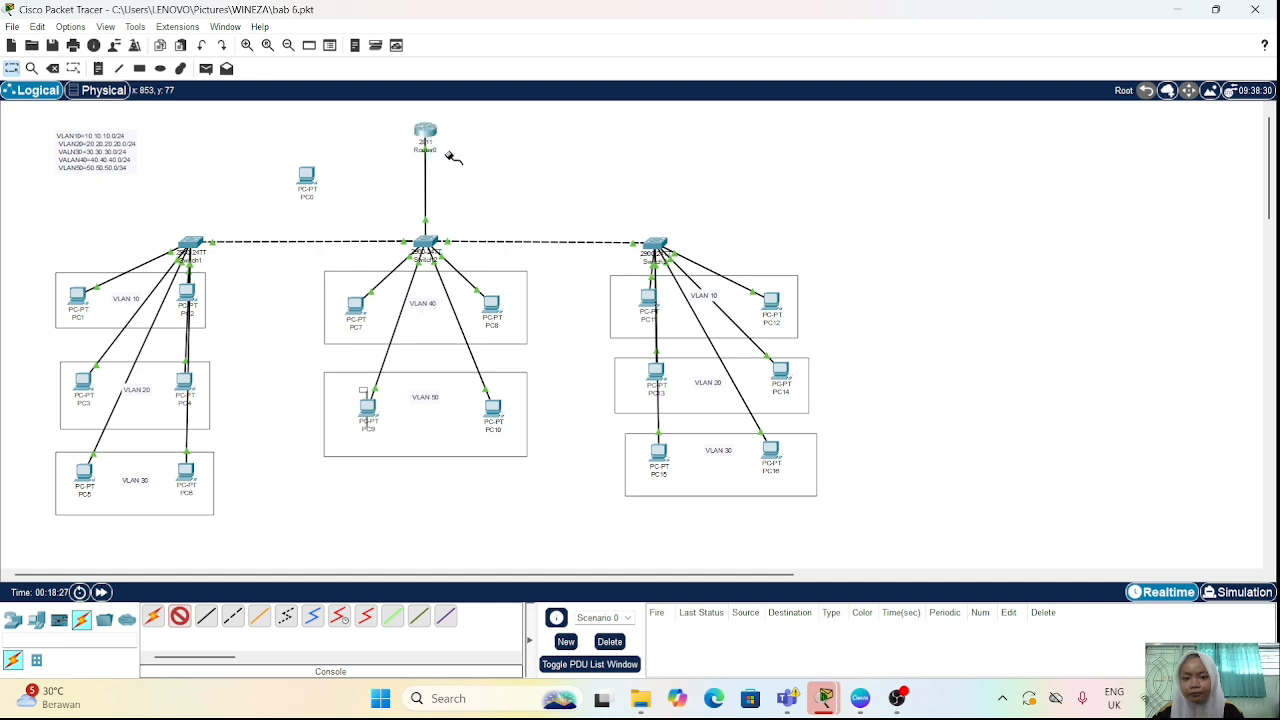
{"action": "left_click", "coordinate": [307, 176]}
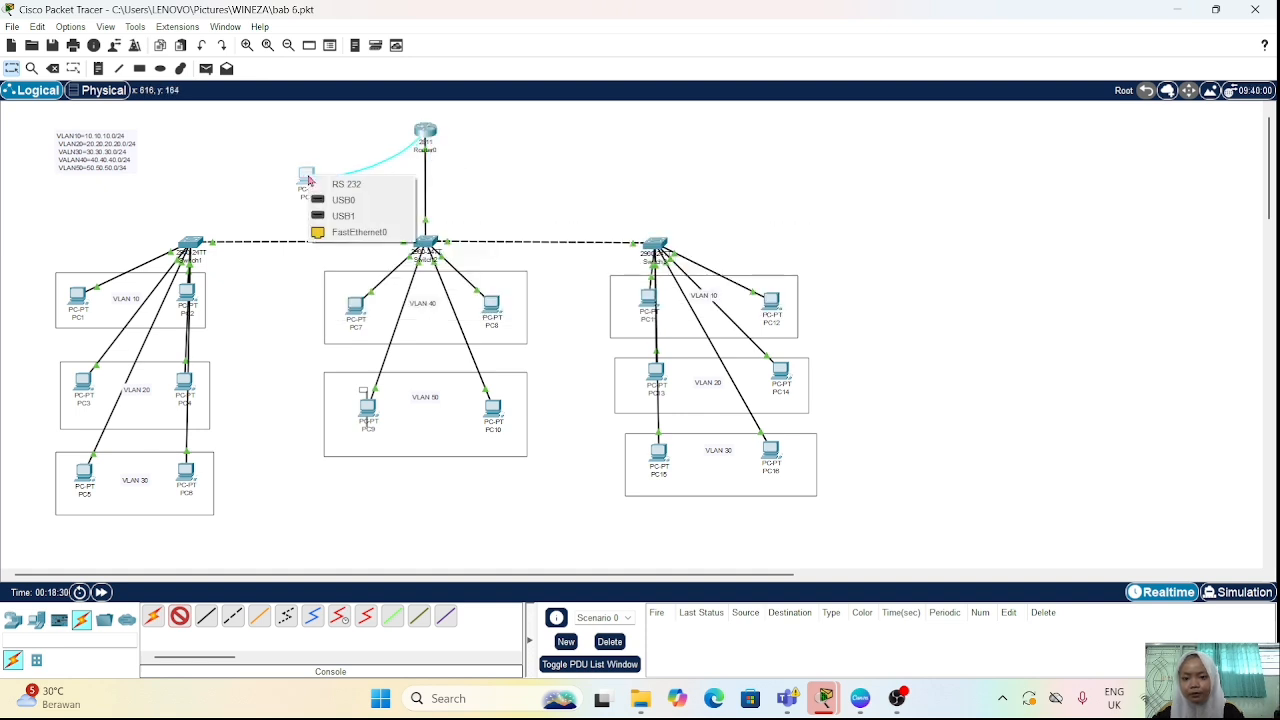
{"action": "left_click", "coordinate": [345, 186]}
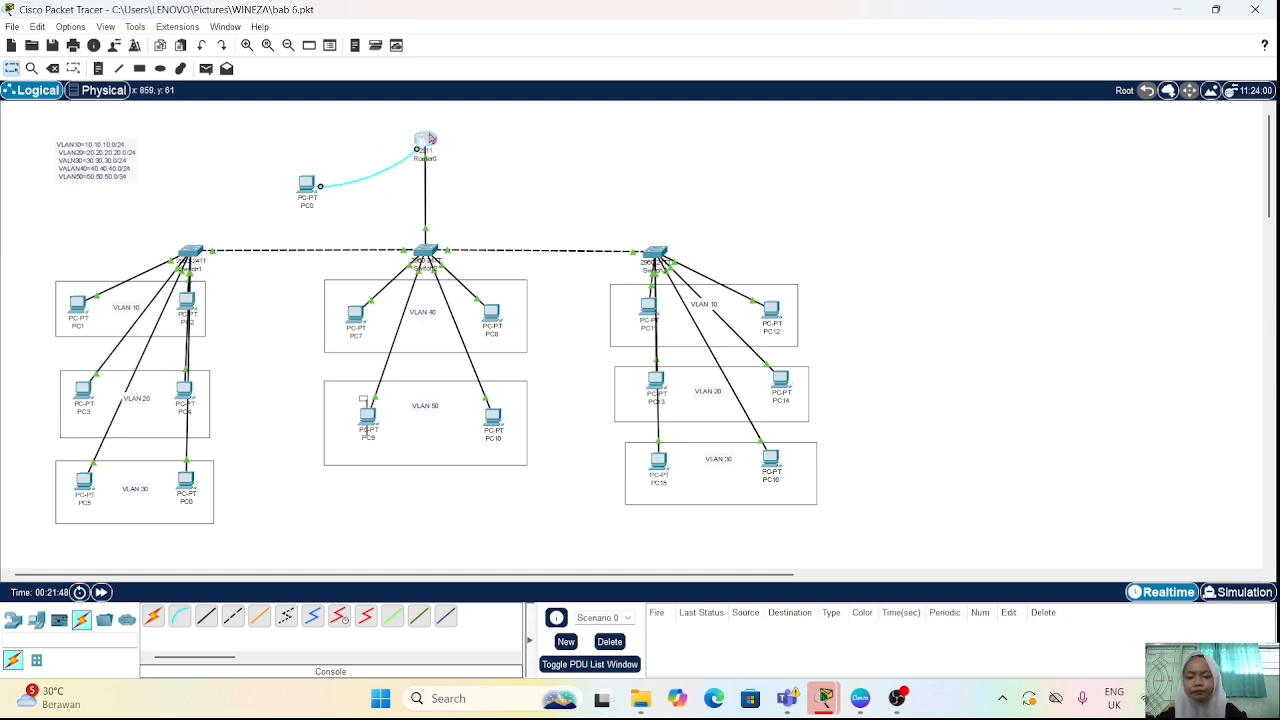
Step: Open the command line of Router0 and enter global configuration mode with "en" and "conf t"
{"action": "left_click", "coordinate": [430, 138]}
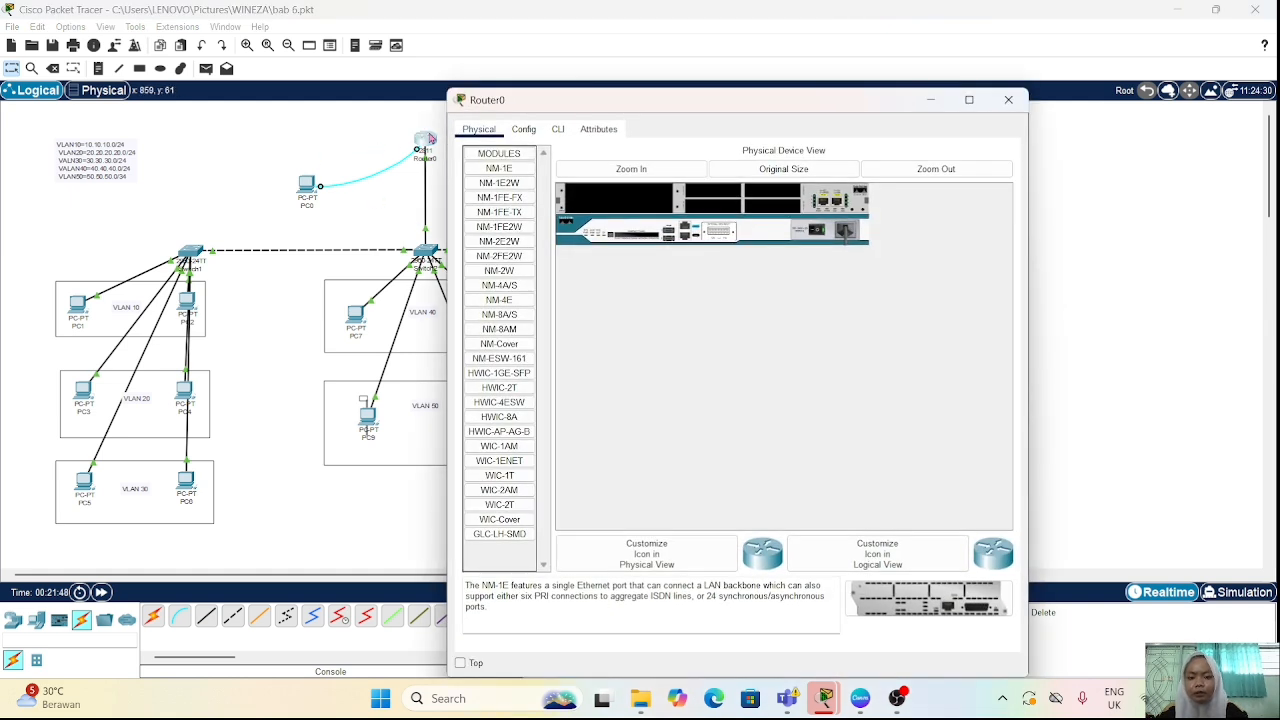
{"action": "left_click", "coordinate": [560, 134]}
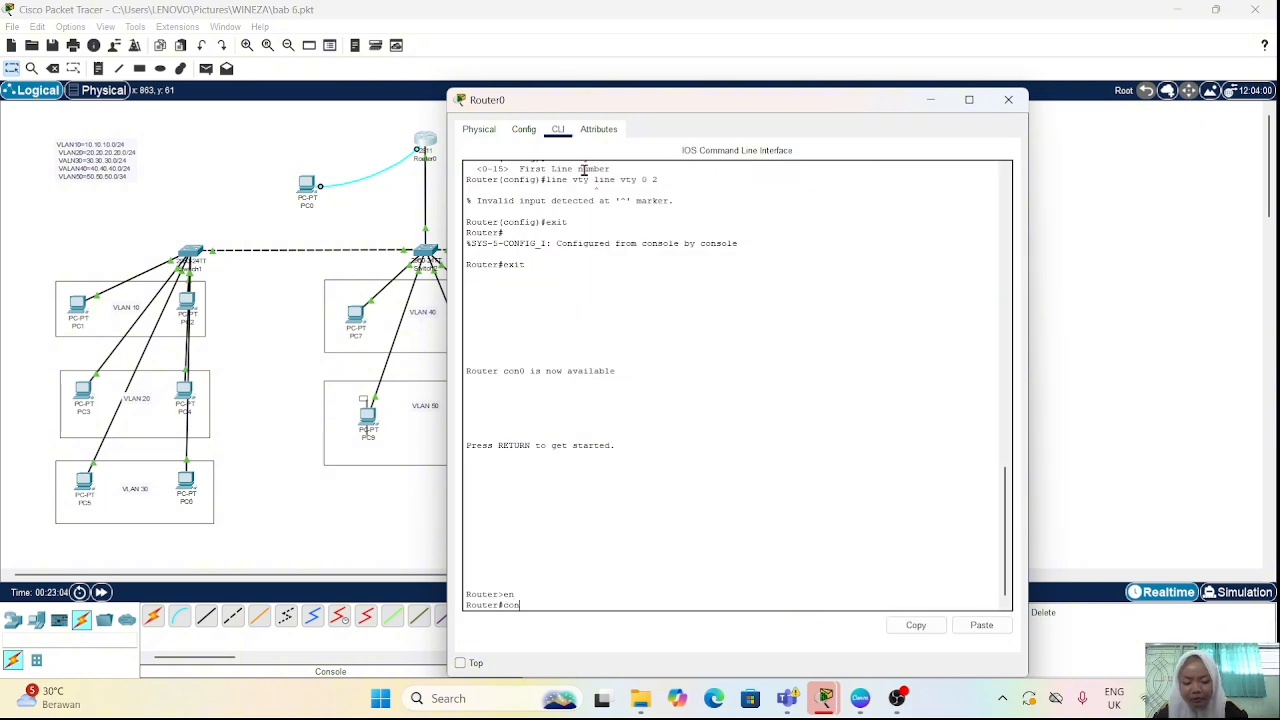
{"action": "key", "text": "Return"}
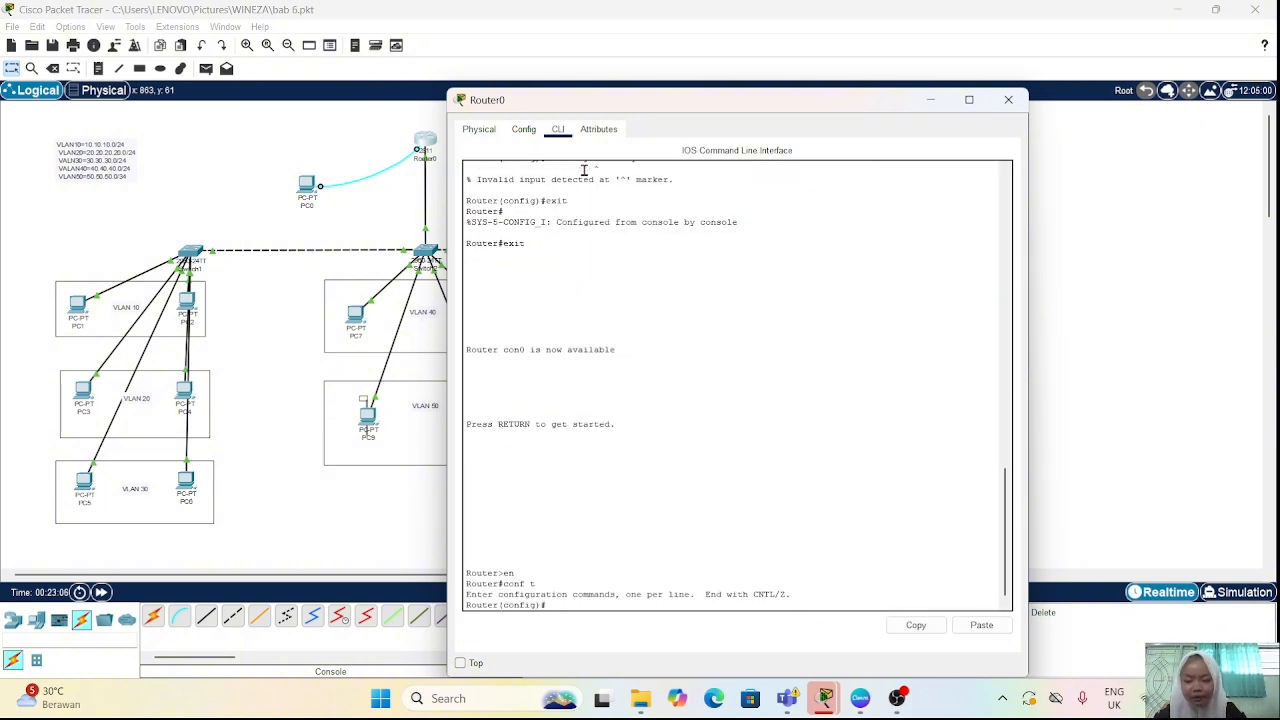
Step: Query the allowed vty line numbers and enter line configuration for the router's vty lines 0 to 2 with "line vty 0 2"
{"action": "type", "text": "line "}
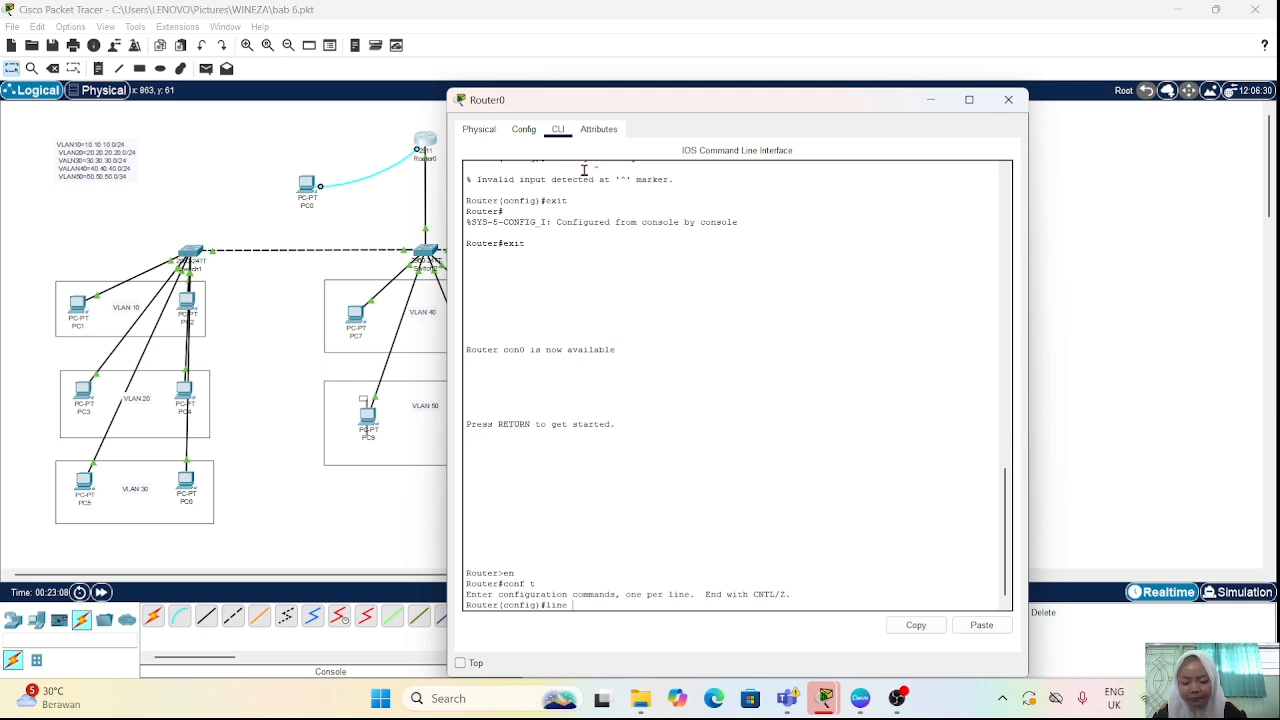
{"action": "type", "text": "vty"}
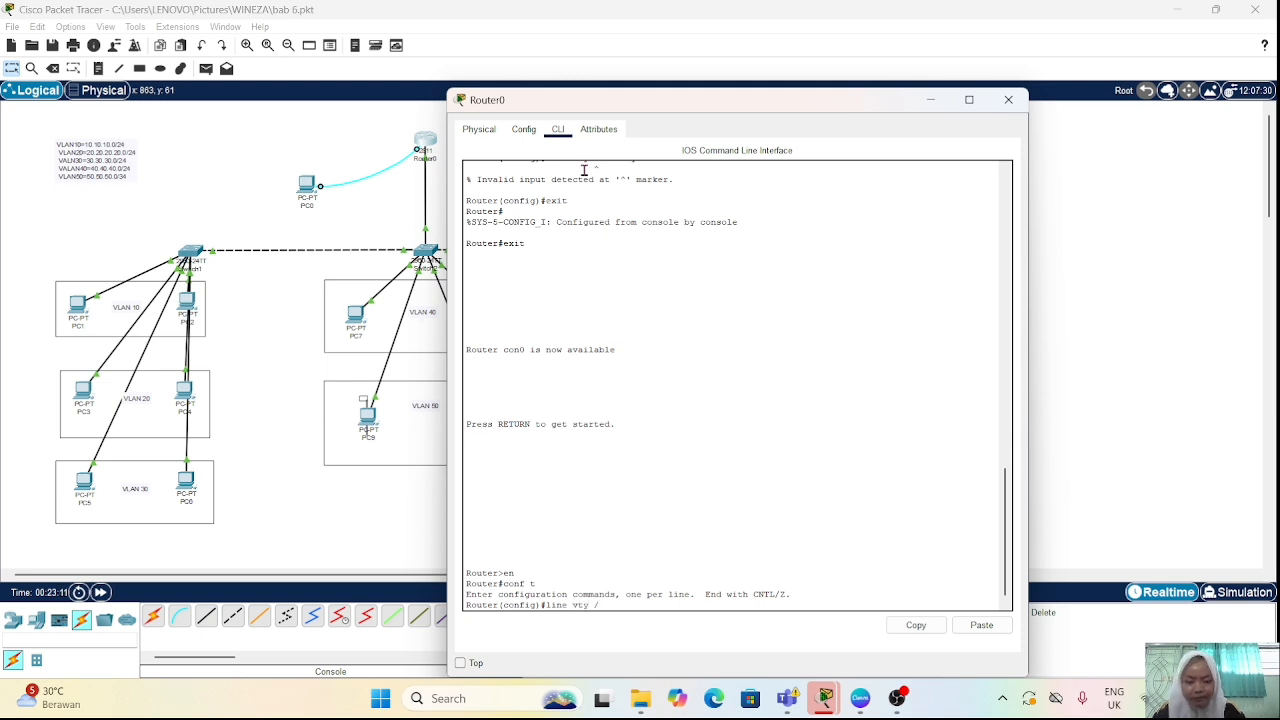
{"action": "type", "text": " ?line vty 0 2"}
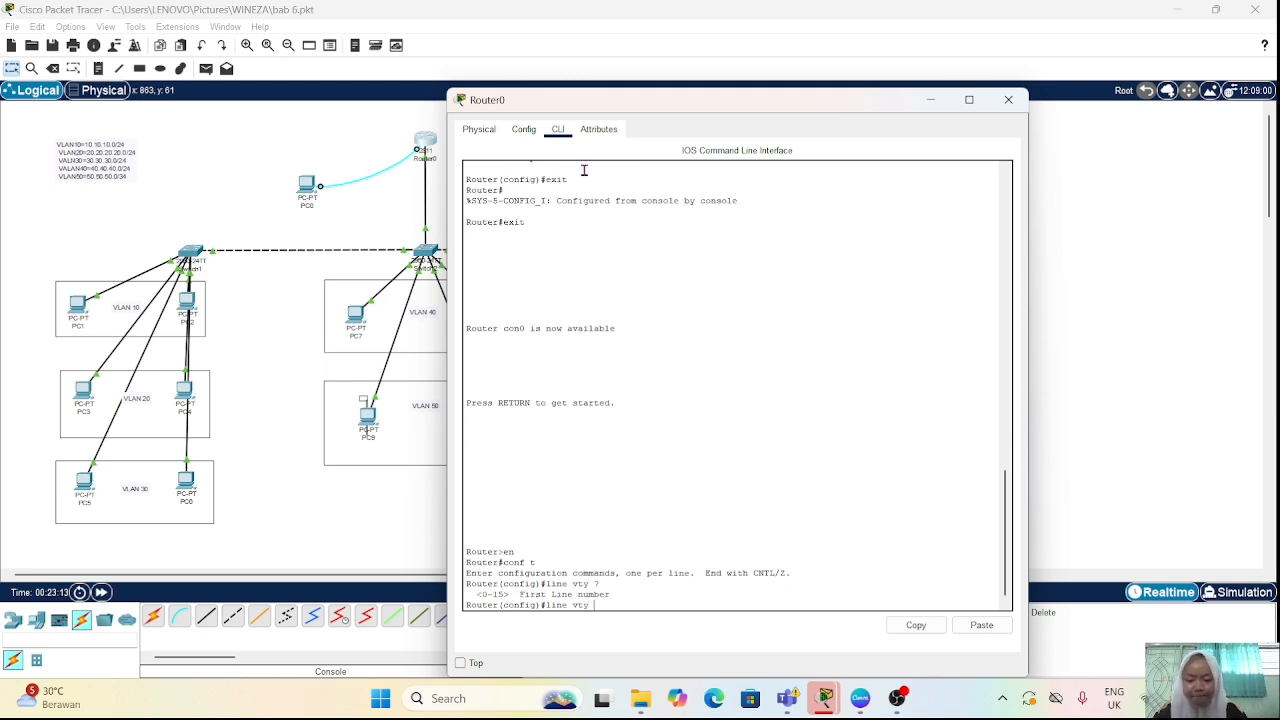
{"action": "key", "text": "Return"}
{"action": "key", "text": "BackSpace"}
{"action": "key", "text": "BackSpace"}
{"action": "key", "text": "BackSpace"}
{"action": "key", "text": "BackSpace"}
{"action": "key", "text": "BackSpace"}
{"action": "key", "text": "BackSpace"}
{"action": "key", "text": "BackSpace"}
{"action": "key", "text": "BackSpace"}
{"action": "key", "text": "BackSpace"}
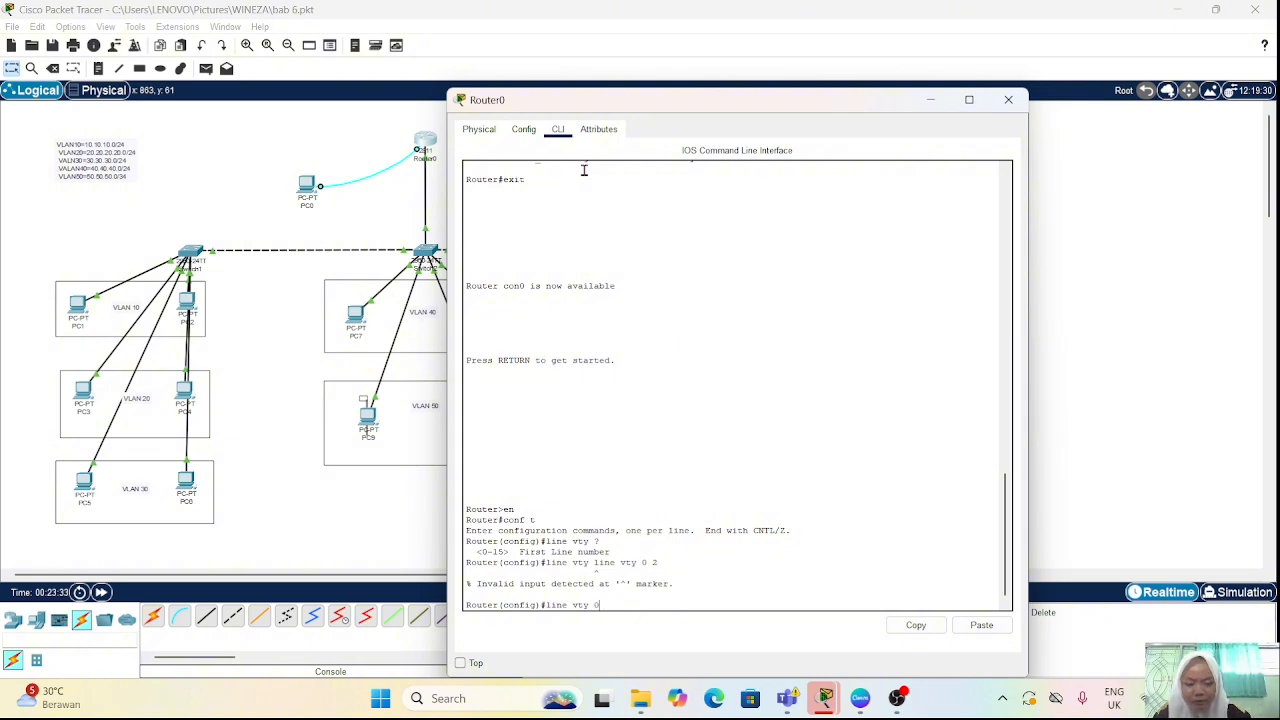
{"action": "key", "text": "Return"}
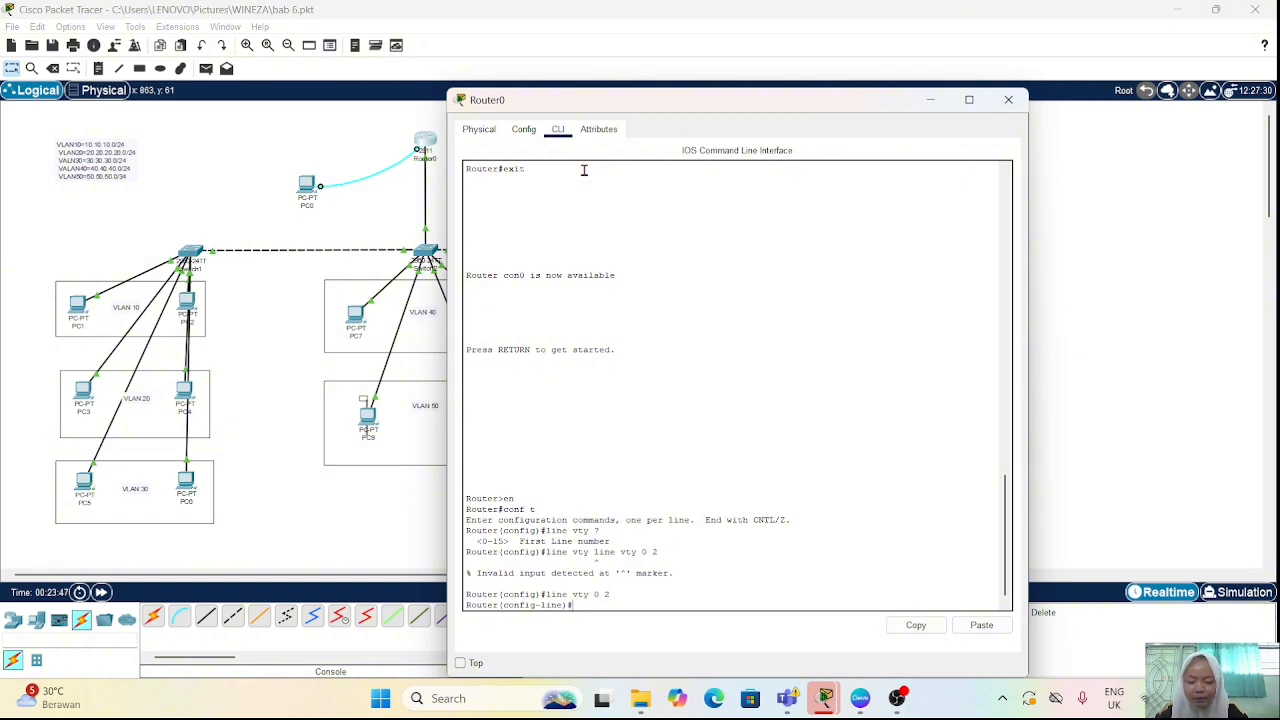
Step: Set the access password for the vty lines and require it with the "login" command
{"action": "type", "text": "assword"}
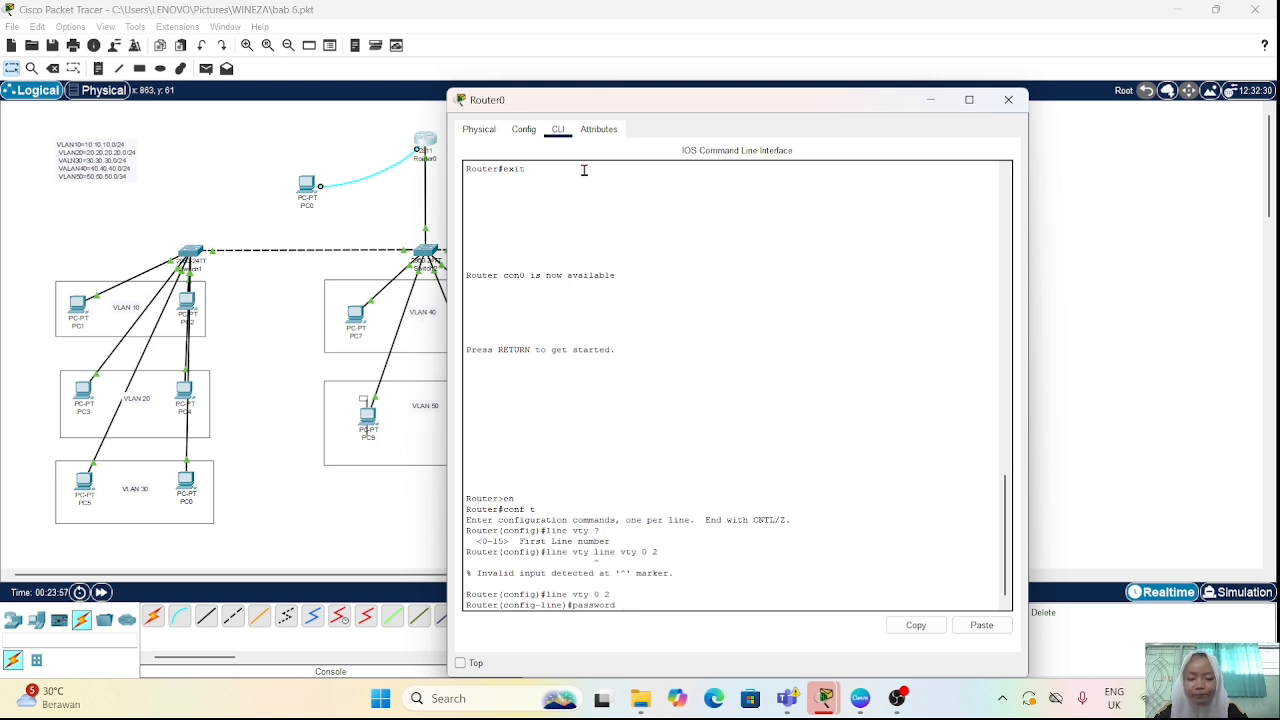
{"action": "type", "text": "12345"}
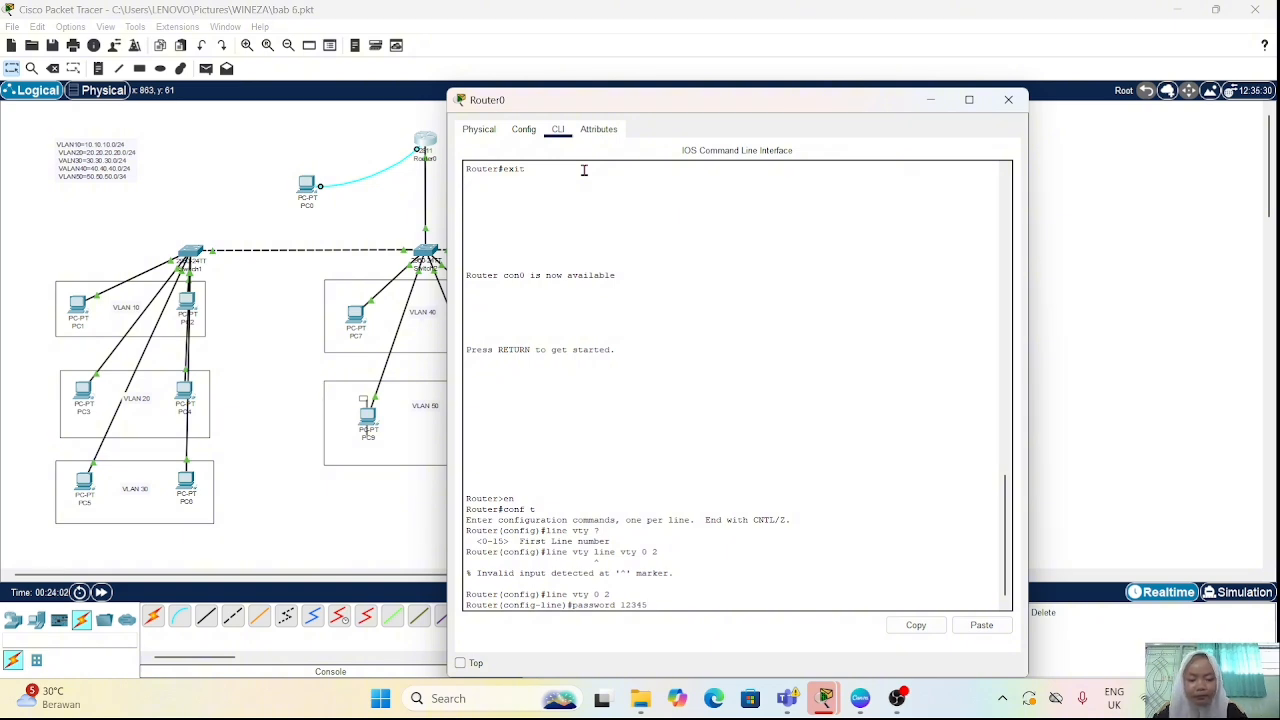
{"action": "key", "text": "BackSpace"}
{"action": "key", "text": "Return"}
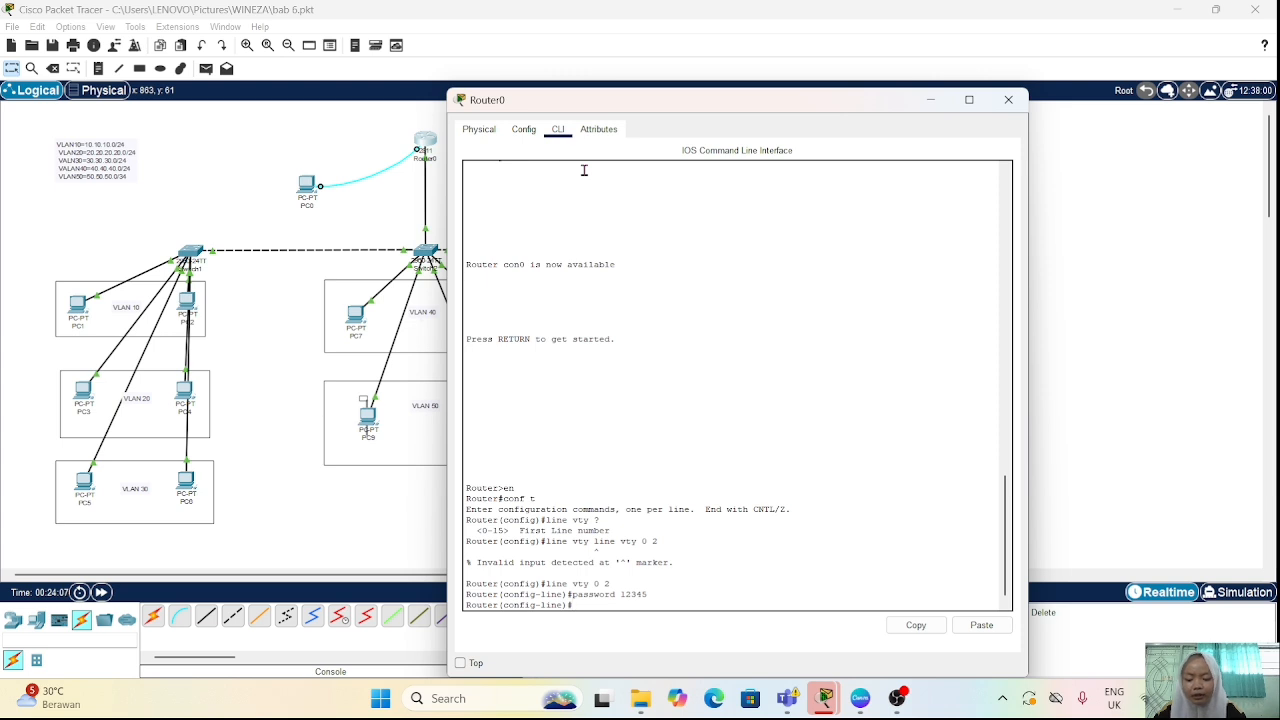
{"action": "type", "text": "login"}
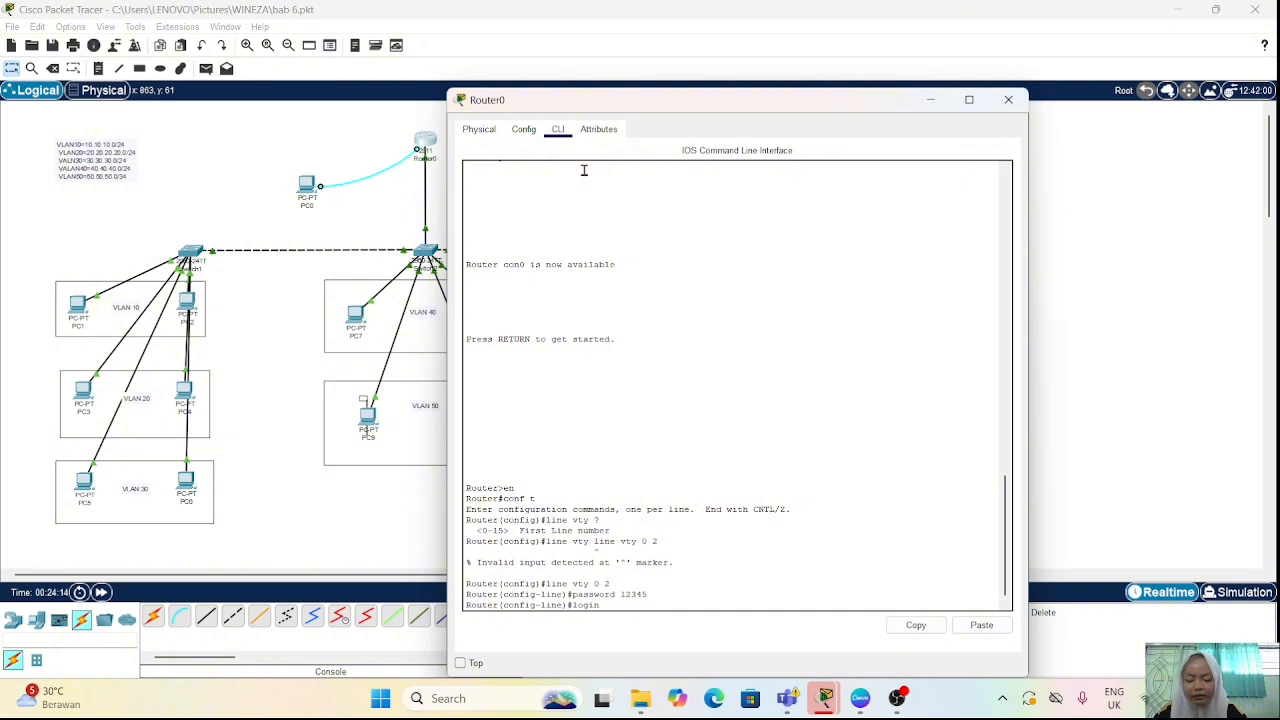
{"action": "key", "text": "Return"}
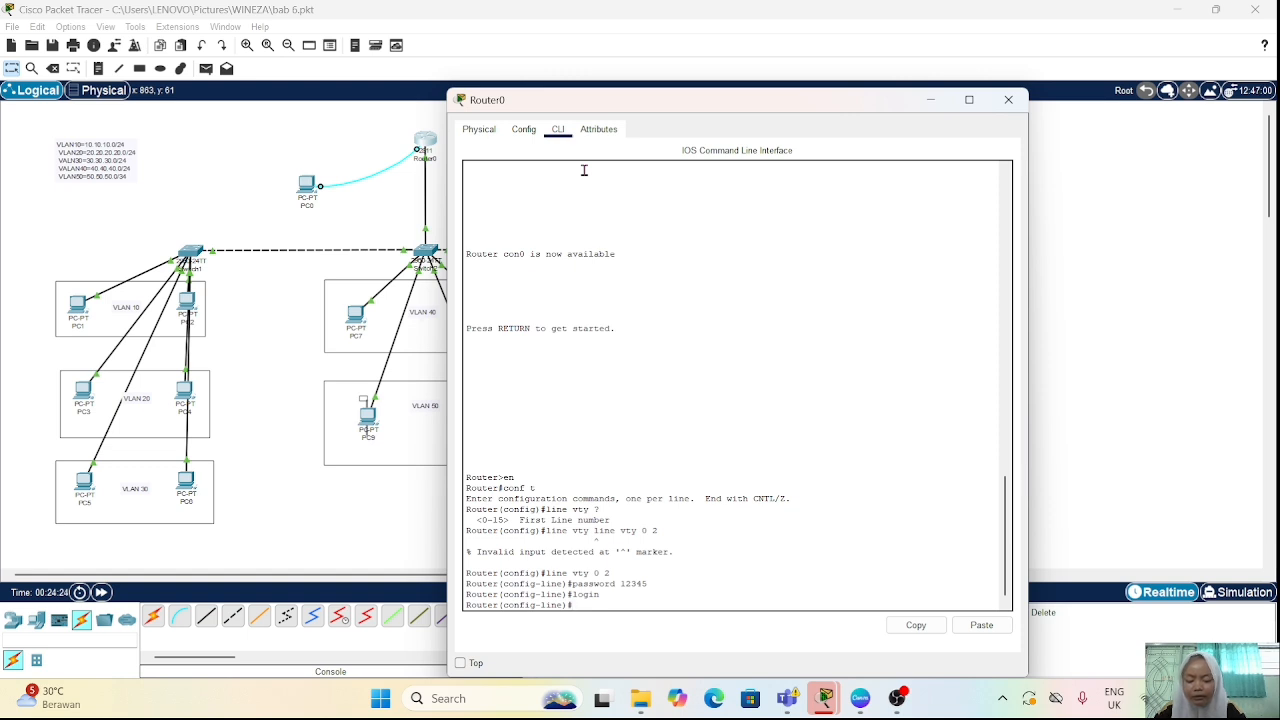
Step: List the protocol options of the "transport input" command for the vty lines
{"action": "type", "text": "transpo"}
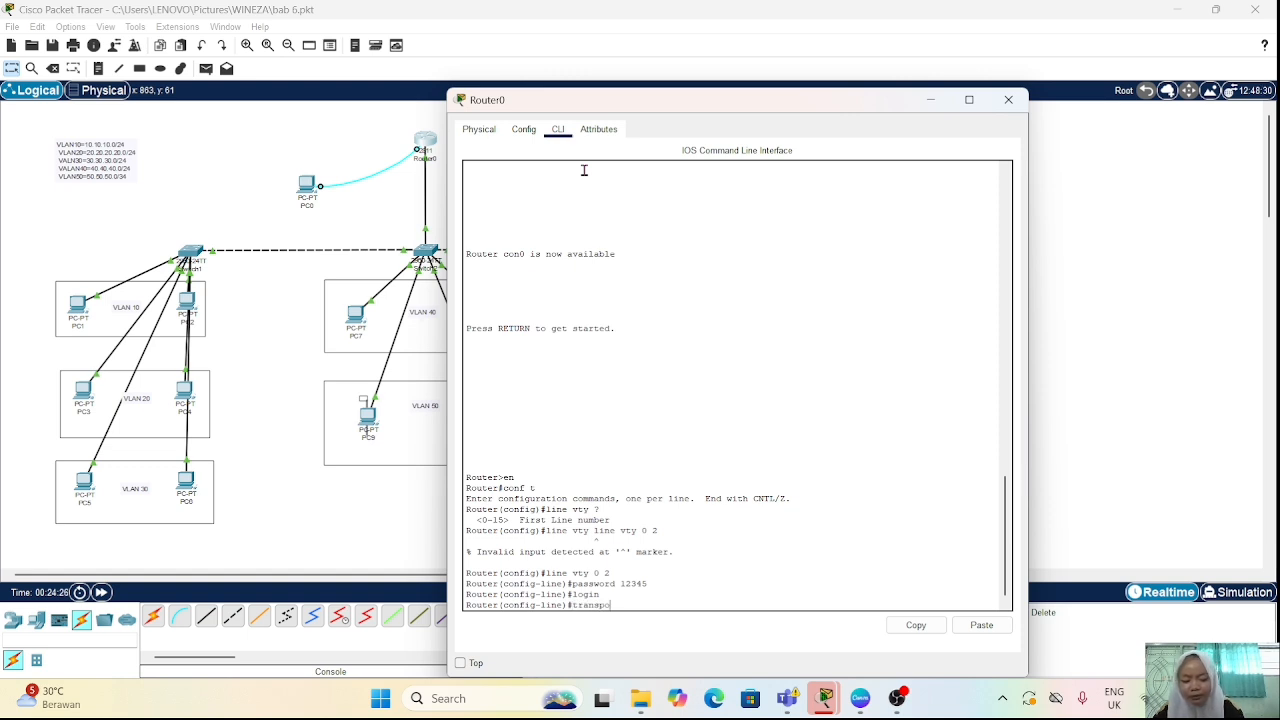
{"action": "type", "text": "rt in"}
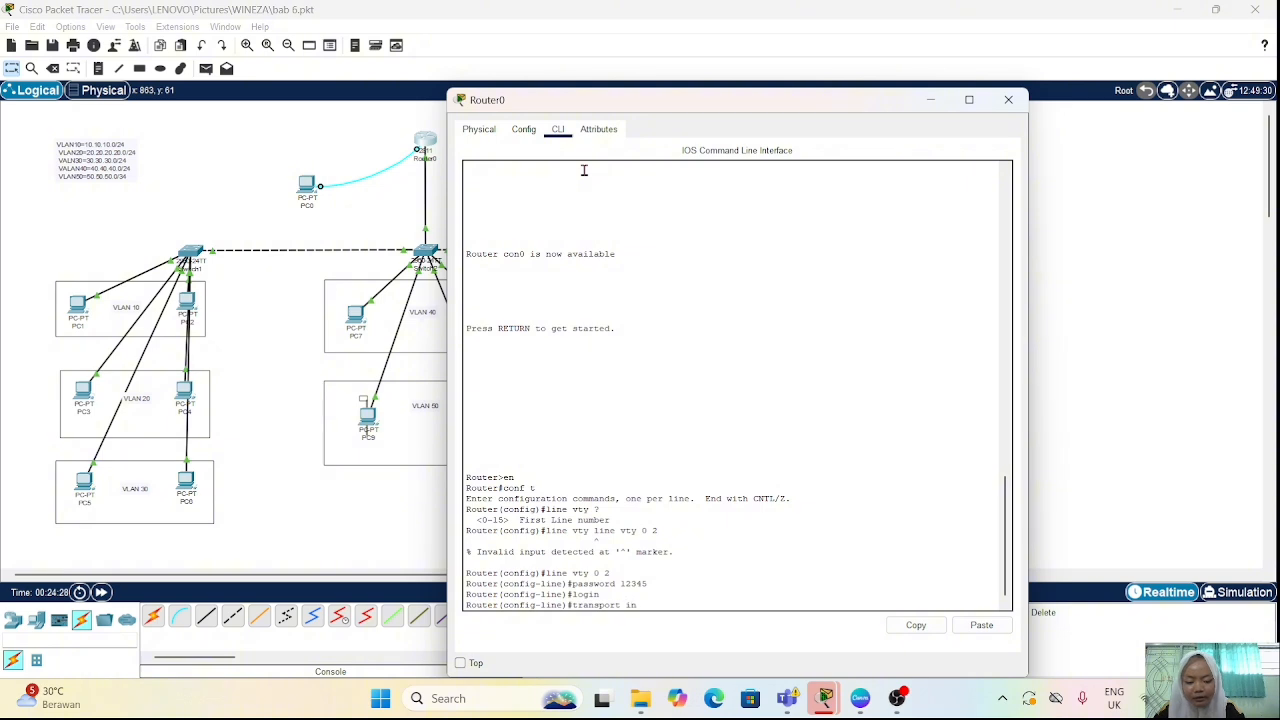
{"action": "type", "text": "put"}
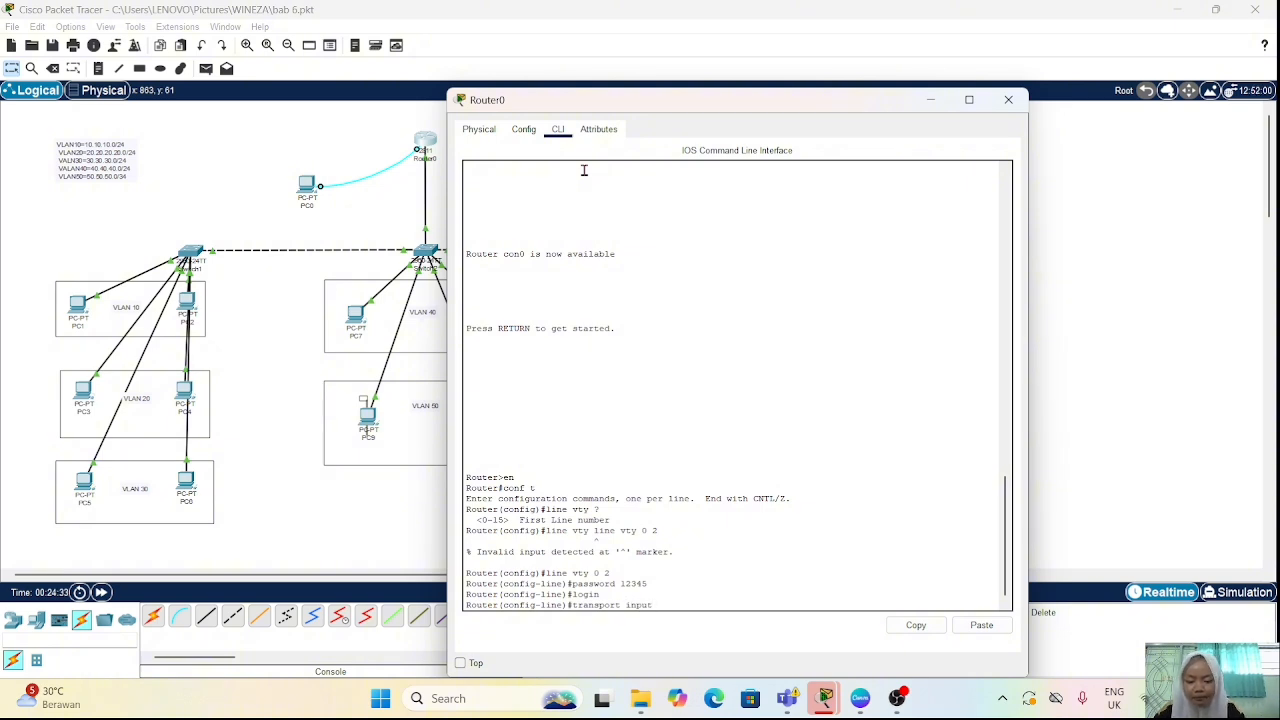
{"action": "type", "text": "? ?"}
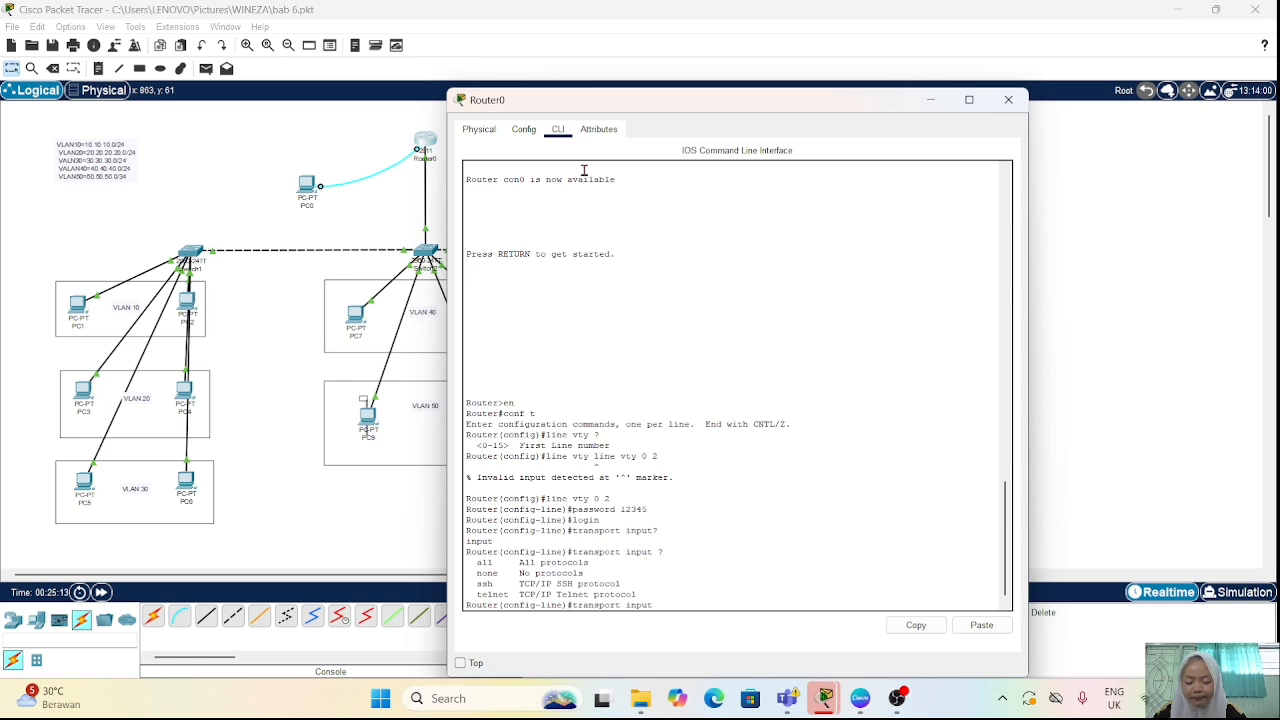
Step: Allow Telnet connections on the vty lines with "transport input telnet"
{"action": "key", "text": "Up"}
{"action": "key", "text": "Up"}
{"action": "key", "text": "Up"}
{"action": "key", "text": "Up"}
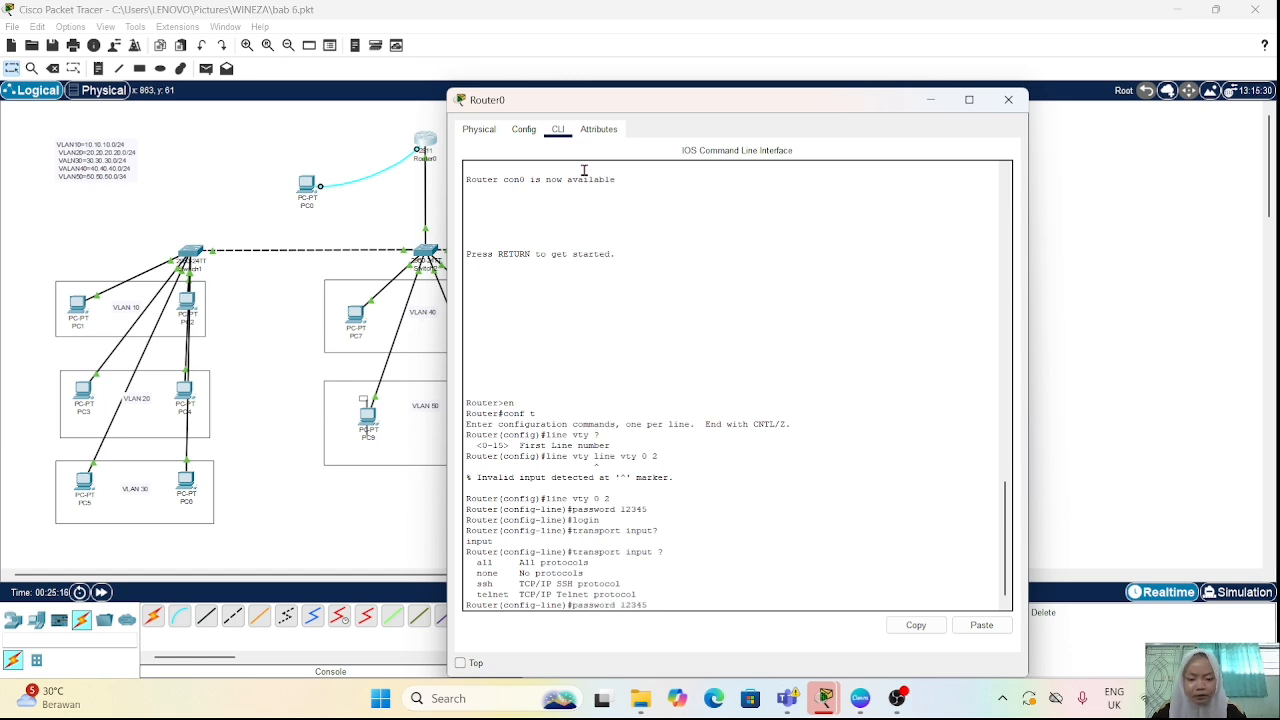
{"action": "key", "text": "BackSpace"}
{"action": "key", "text": "BackSpace"}
{"action": "key", "text": "BackSpace"}
{"action": "key", "text": "BackSpace"}
{"action": "key", "text": "BackSpace"}
{"action": "key", "text": "BackSpace"}
{"action": "key", "text": "BackSpace"}
{"action": "key", "text": "BackSpace"}
{"action": "key", "text": "BackSpace"}
{"action": "key", "text": "BackSpace"}
{"action": "key", "text": "BackSpace"}
{"action": "key", "text": "BackSpace"}
{"action": "key", "text": "BackSpace"}
{"action": "key", "text": "BackSpace"}
{"action": "key", "text": "BackSpace"}
{"action": "key", "text": "BackSpace"}
{"action": "key", "text": "BackSpace"}
{"action": "key", "text": "BackSpace"}
{"action": "key", "text": "BackSpace"}
{"action": "key", "text": "BackSpace"}
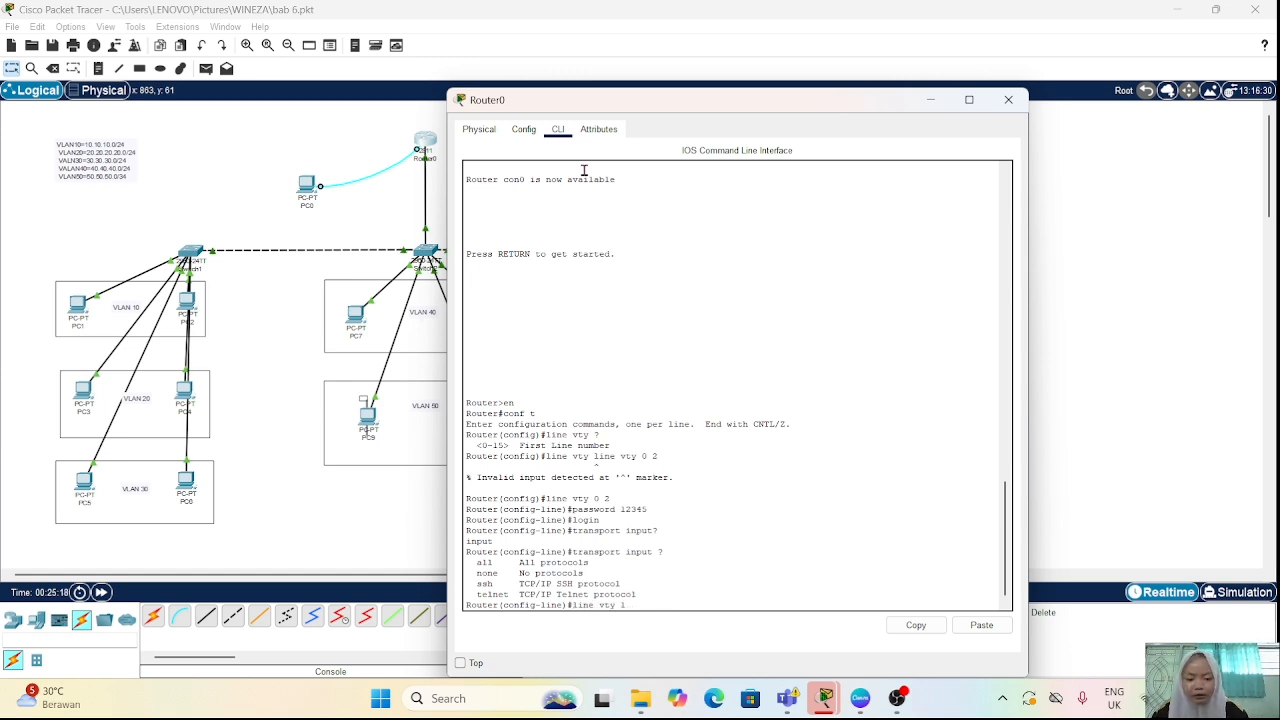
{"action": "type", "text": "trans"}
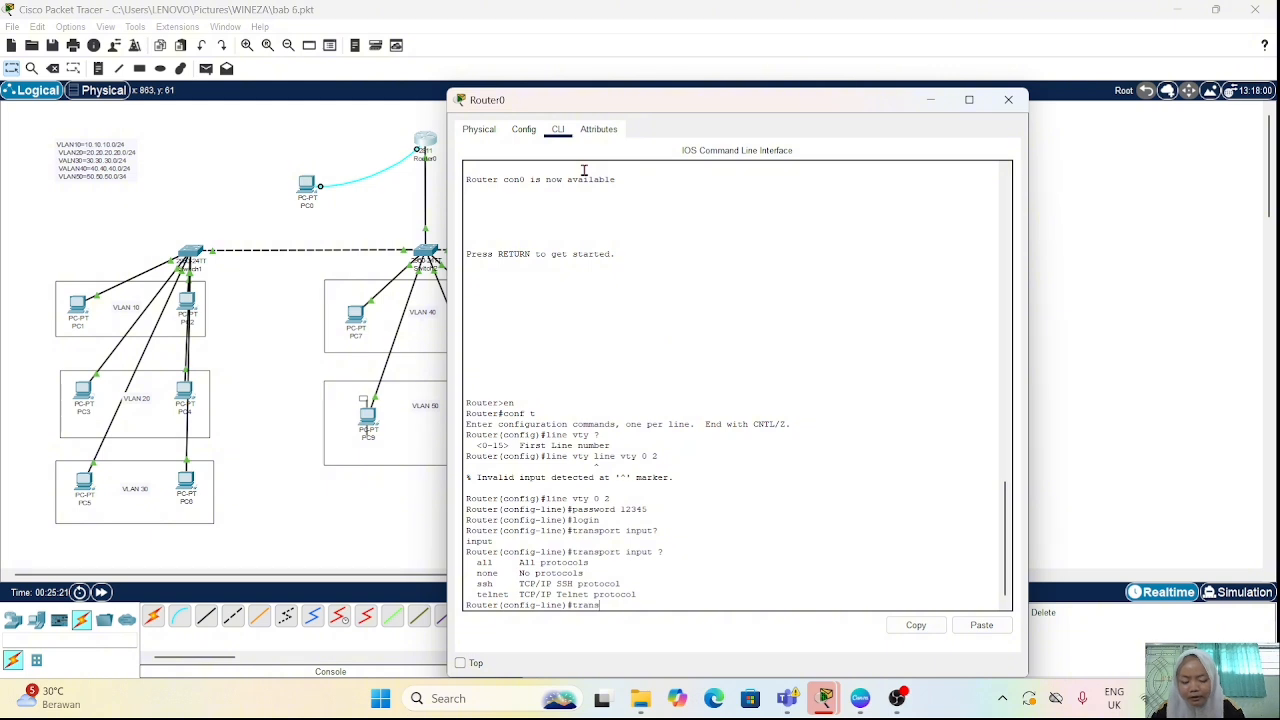
{"action": "type", "text": "port input telnet"}
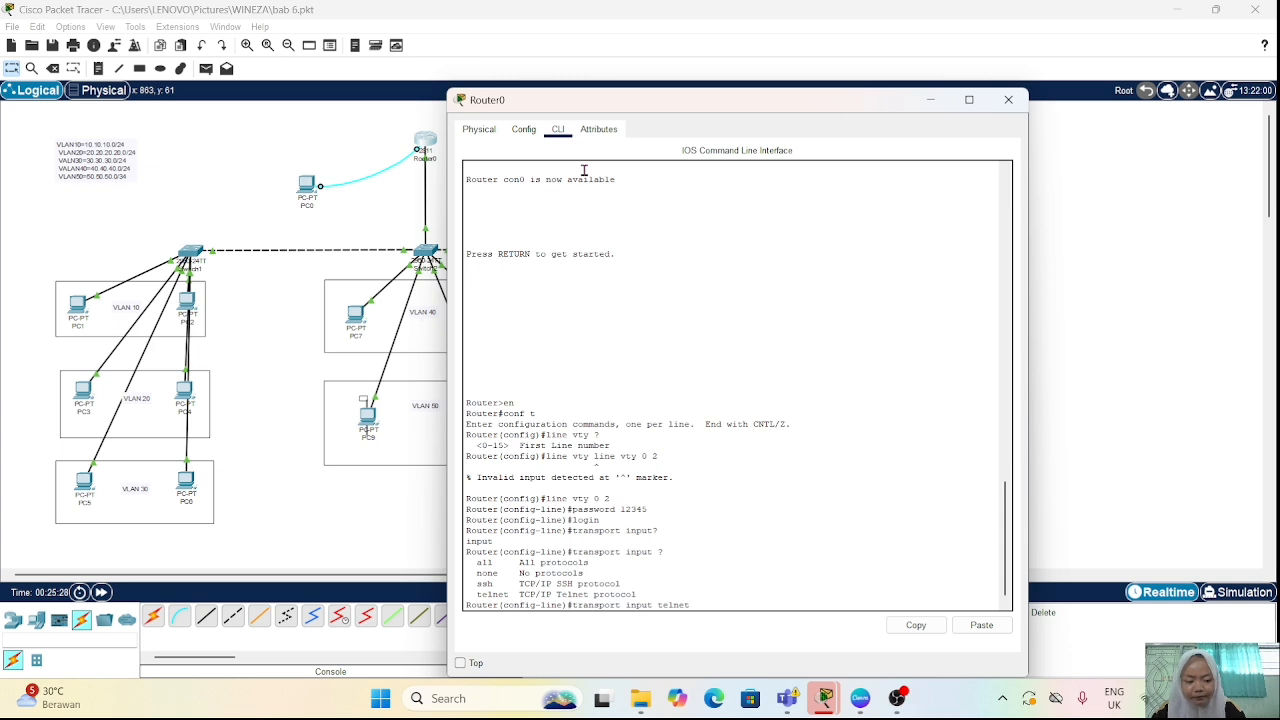
{"action": "key", "text": "Return"}
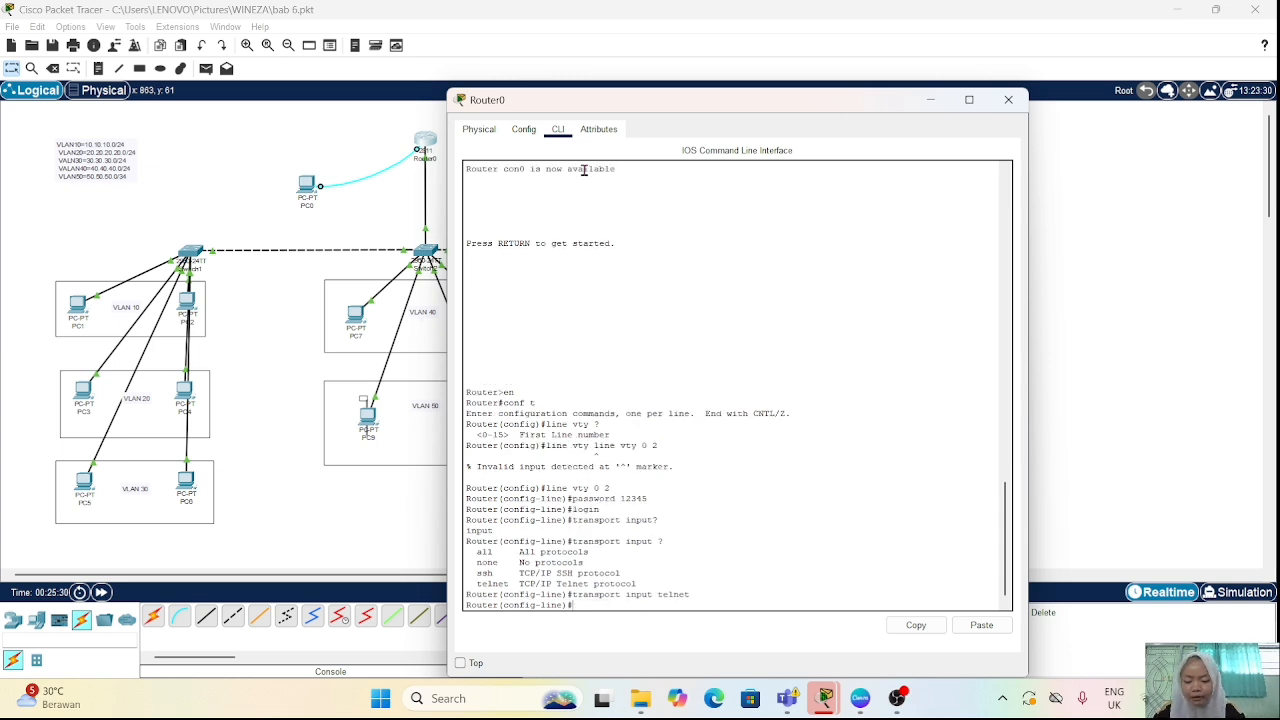
Step: Exit line configuration mode to return to the router's global configuration mode
{"action": "key", "text": "Return"}
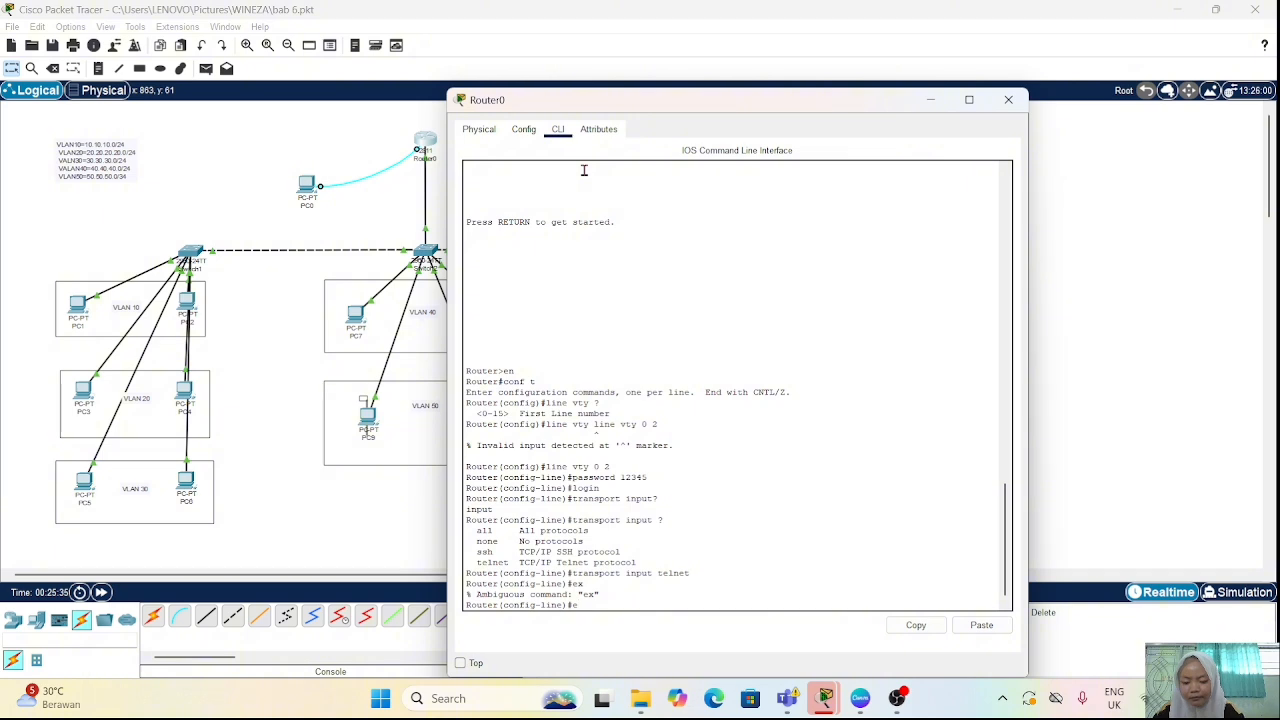
{"action": "type", "text": "exit"}
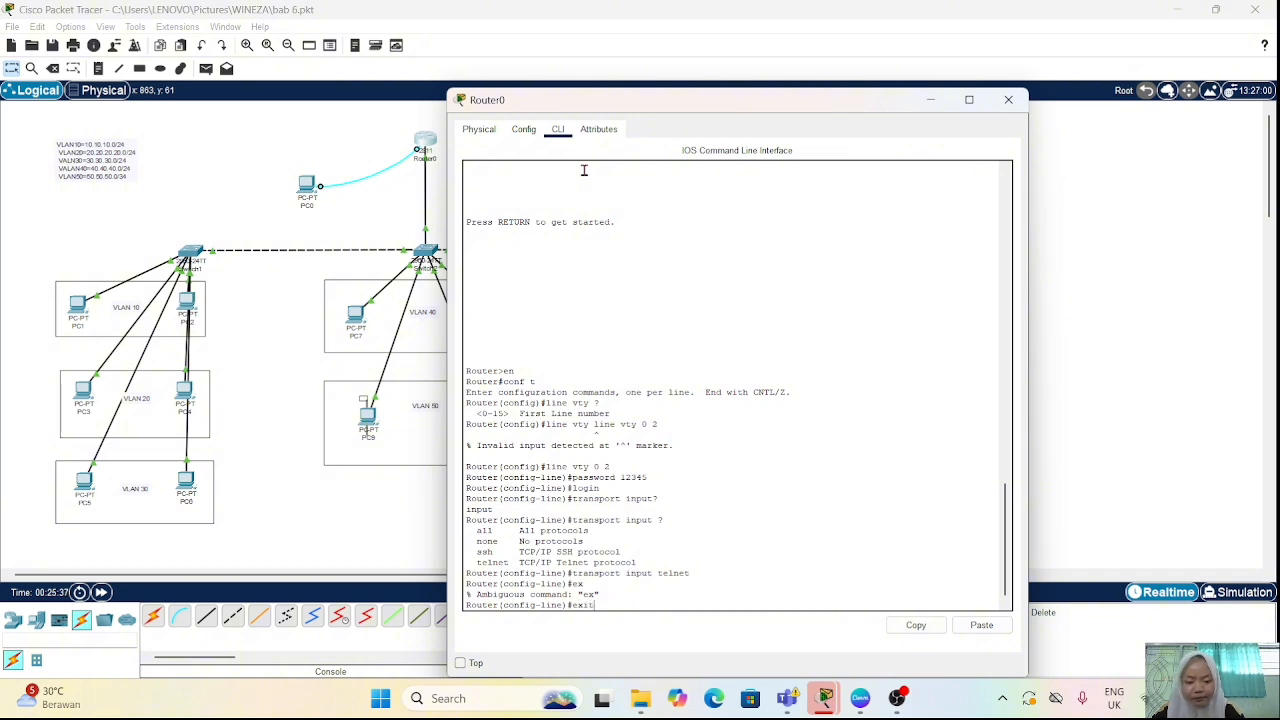
{"action": "key", "text": "Return"}
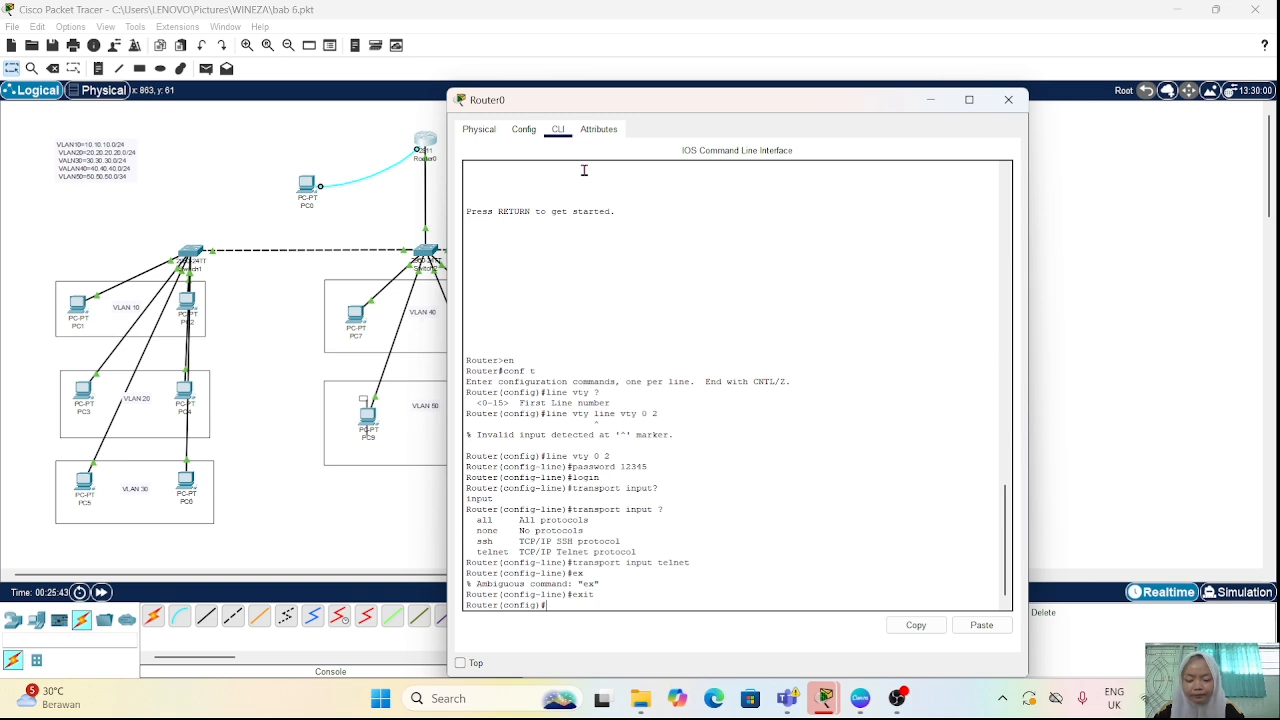
Step: Set the router's privileged-mode password with the "enable secret" command and close the Router0 window
{"action": "type", "text": "enab"}
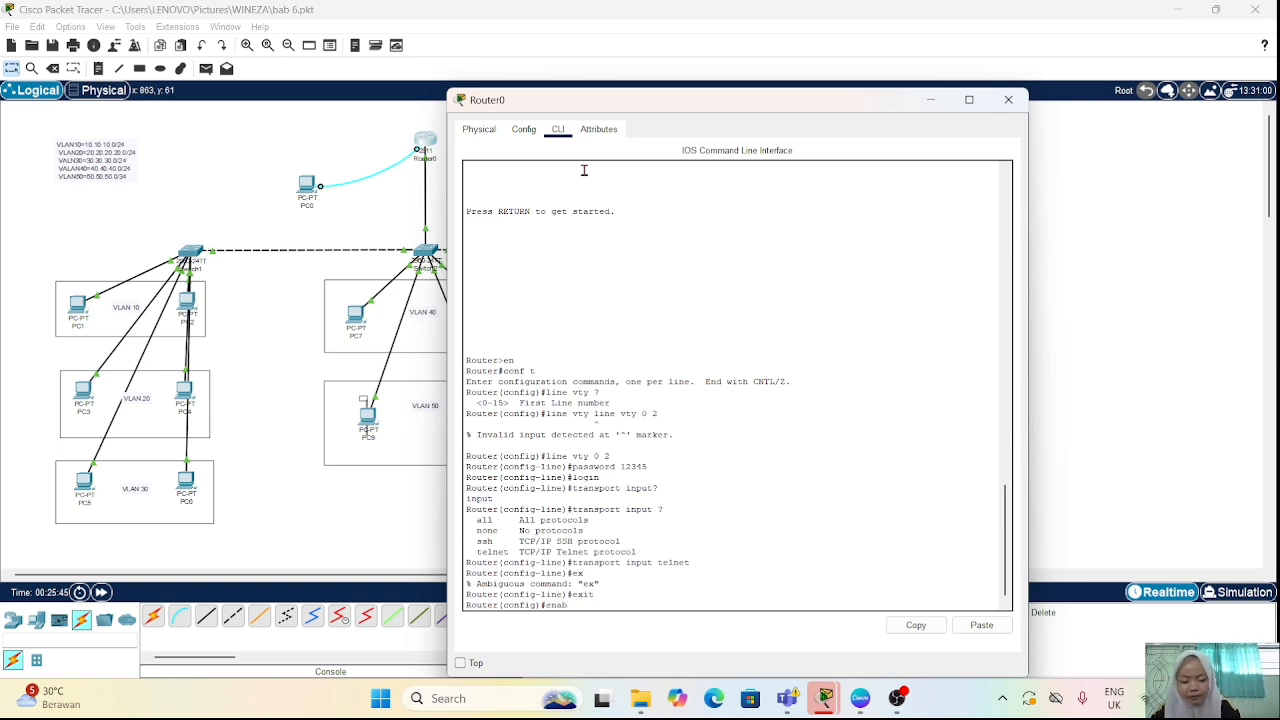
{"action": "type", "text": "le secret"}
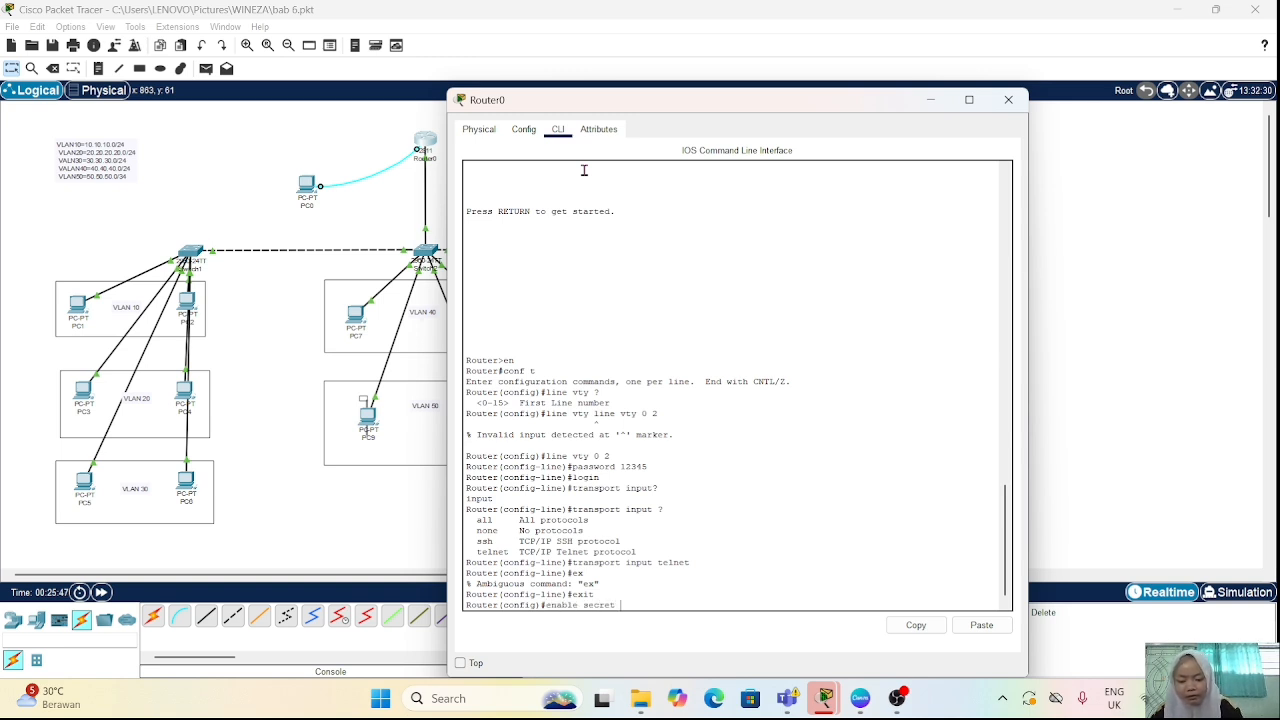
{"action": "type", "text": " 12345"}
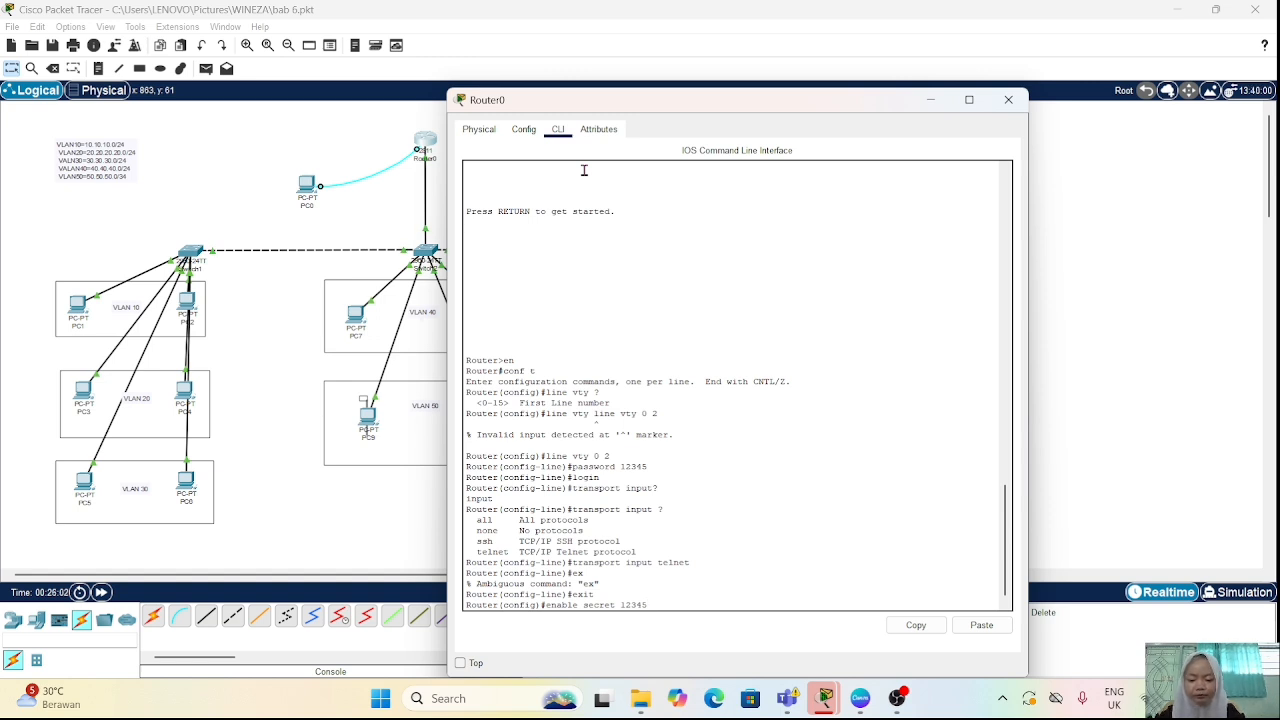
{"action": "key", "text": "Return"}
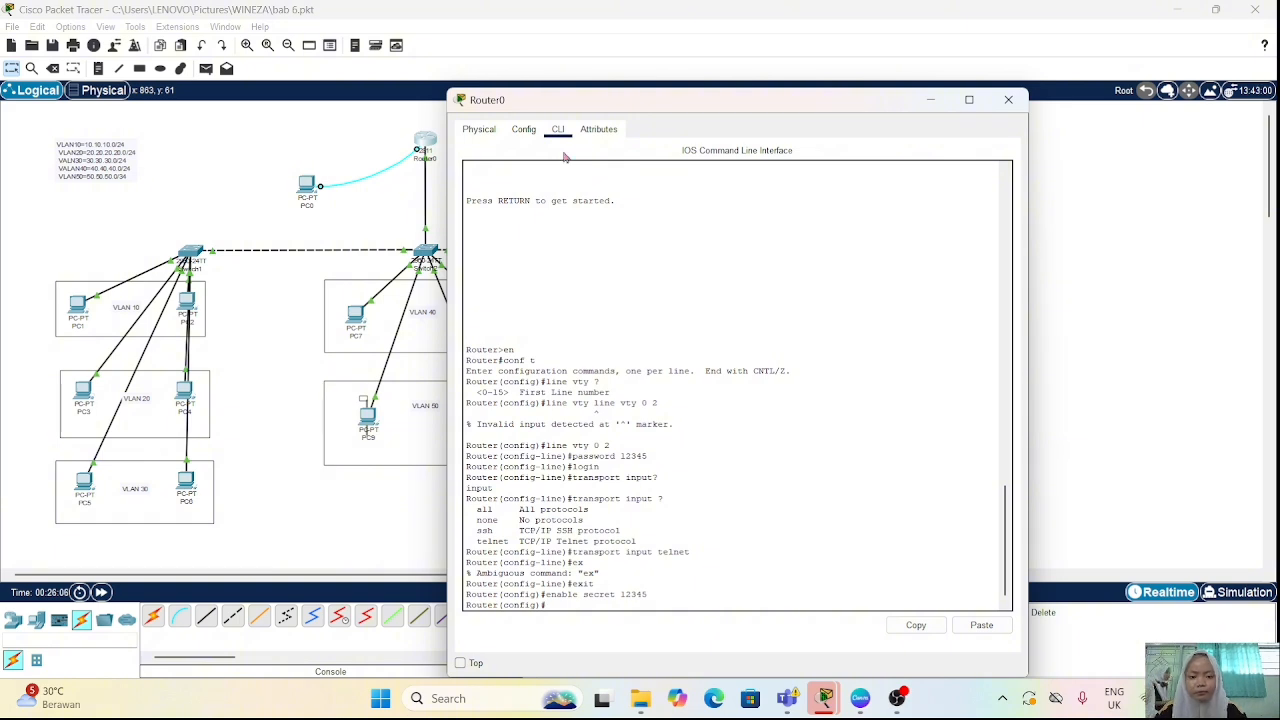
{"action": "left_click", "coordinate": [1008, 99]}
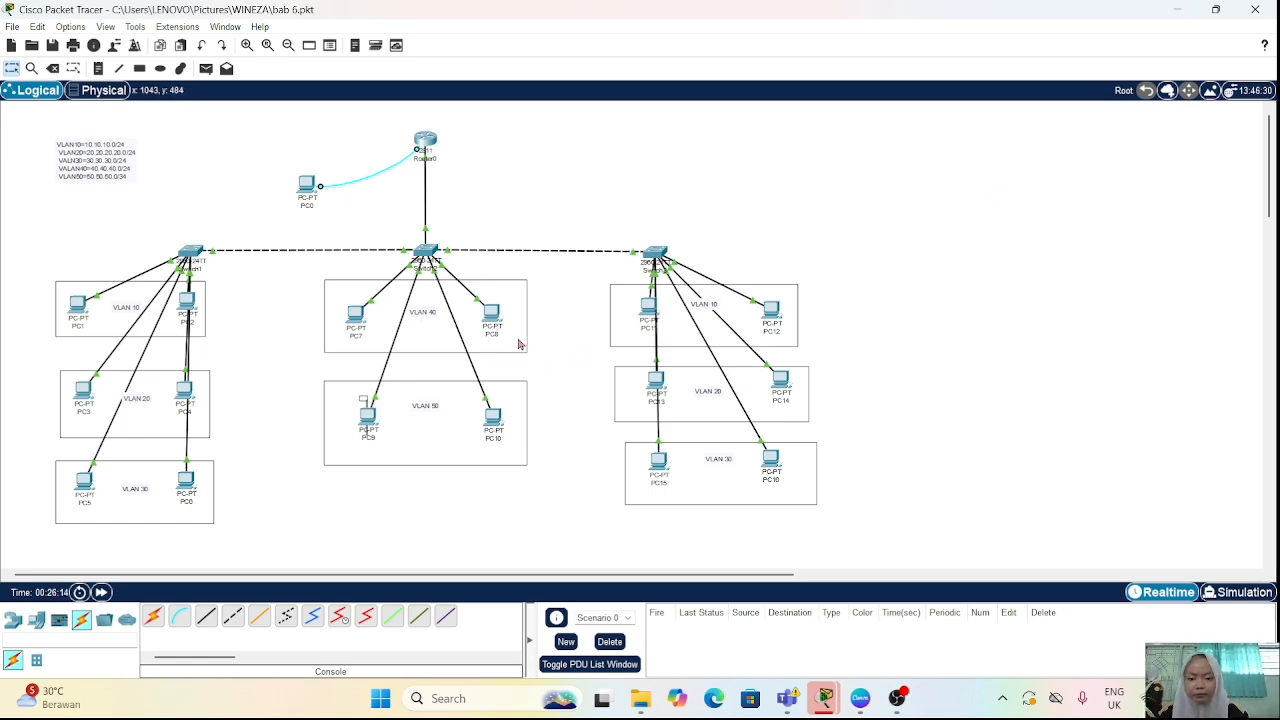
Step: Open the Telnet / SSH Client on PC8 in VLAN 40 and set the connection type to Telnet
{"action": "left_click", "coordinate": [491, 315]}
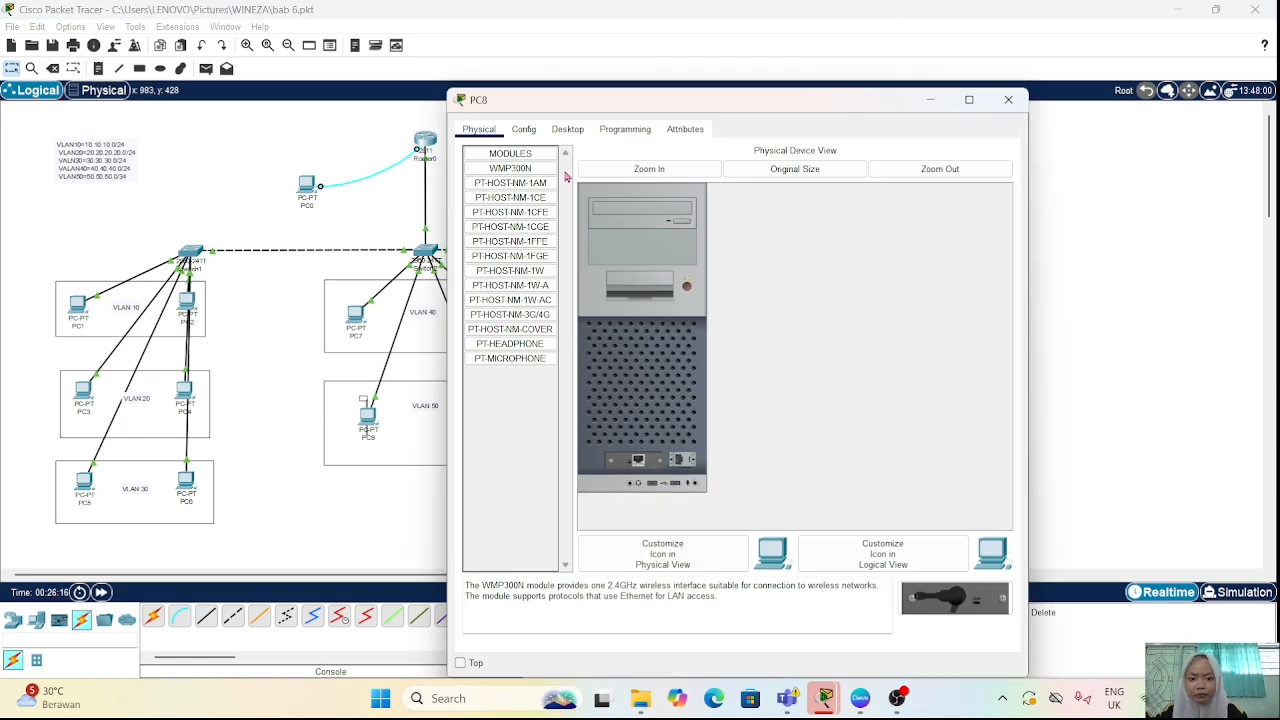
{"action": "left_click", "coordinate": [567, 129]}
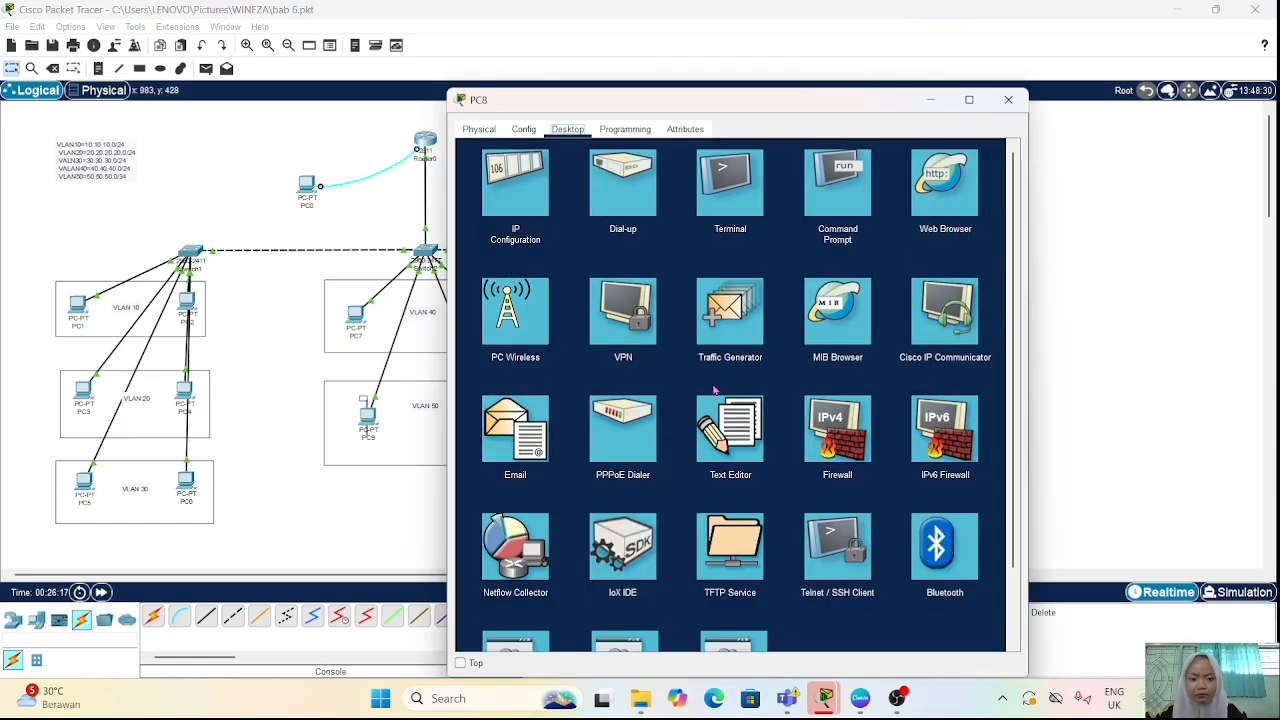
{"action": "left_click", "coordinate": [836, 546]}
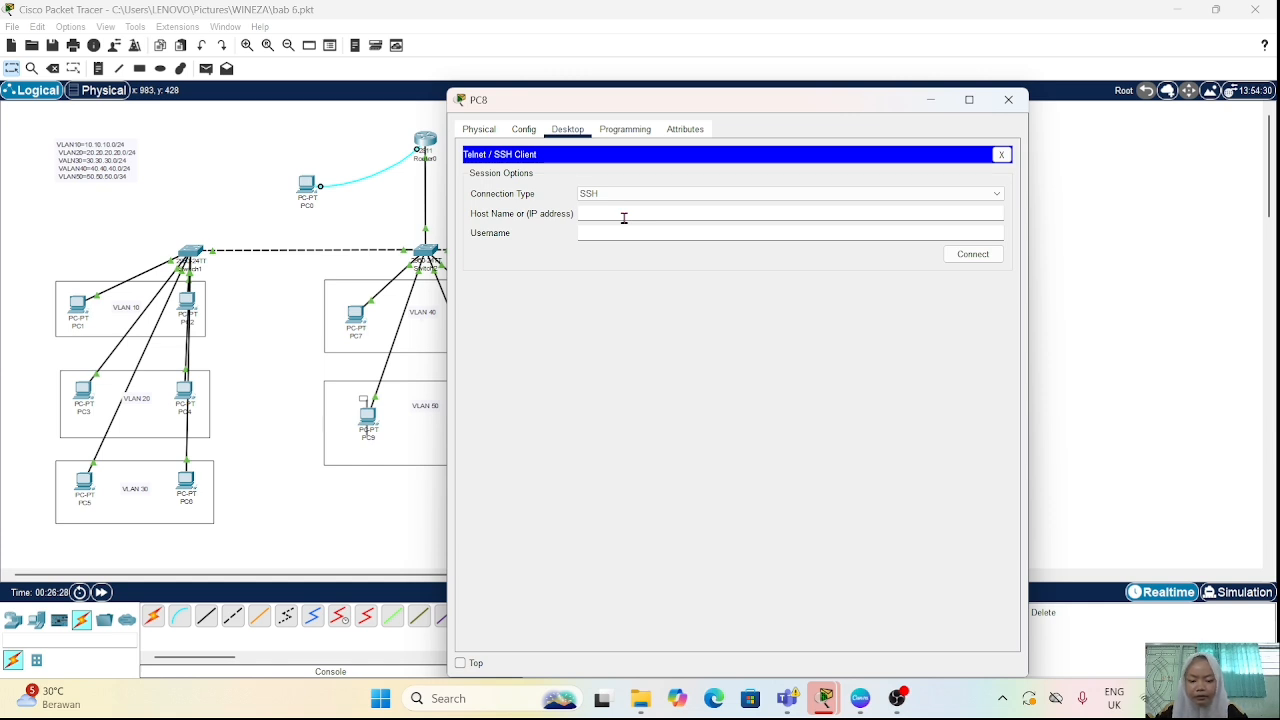
{"action": "left_click", "coordinate": [632, 195]}
{"action": "left_click", "coordinate": [640, 216]}
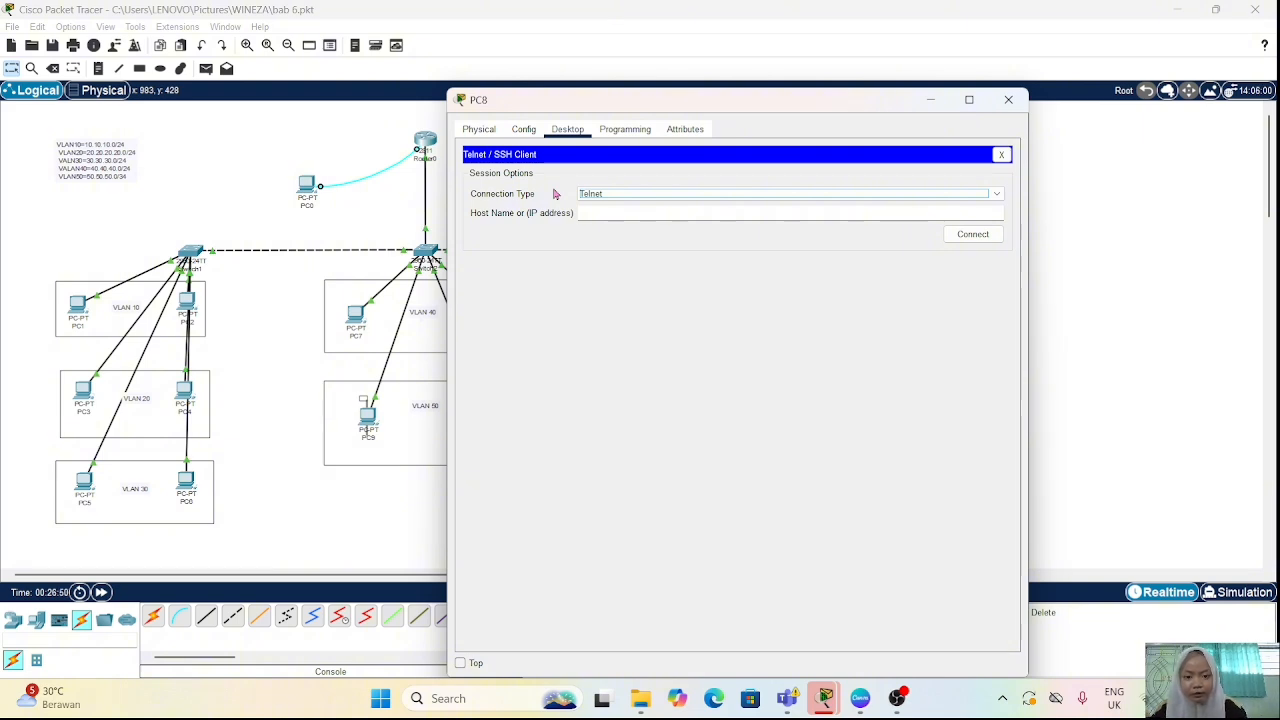
Step: Start a Telnet session from PC8 to the router at 10.10.10.1
{"action": "left_click", "coordinate": [615, 214]}
{"action": "type", "text": "1"}
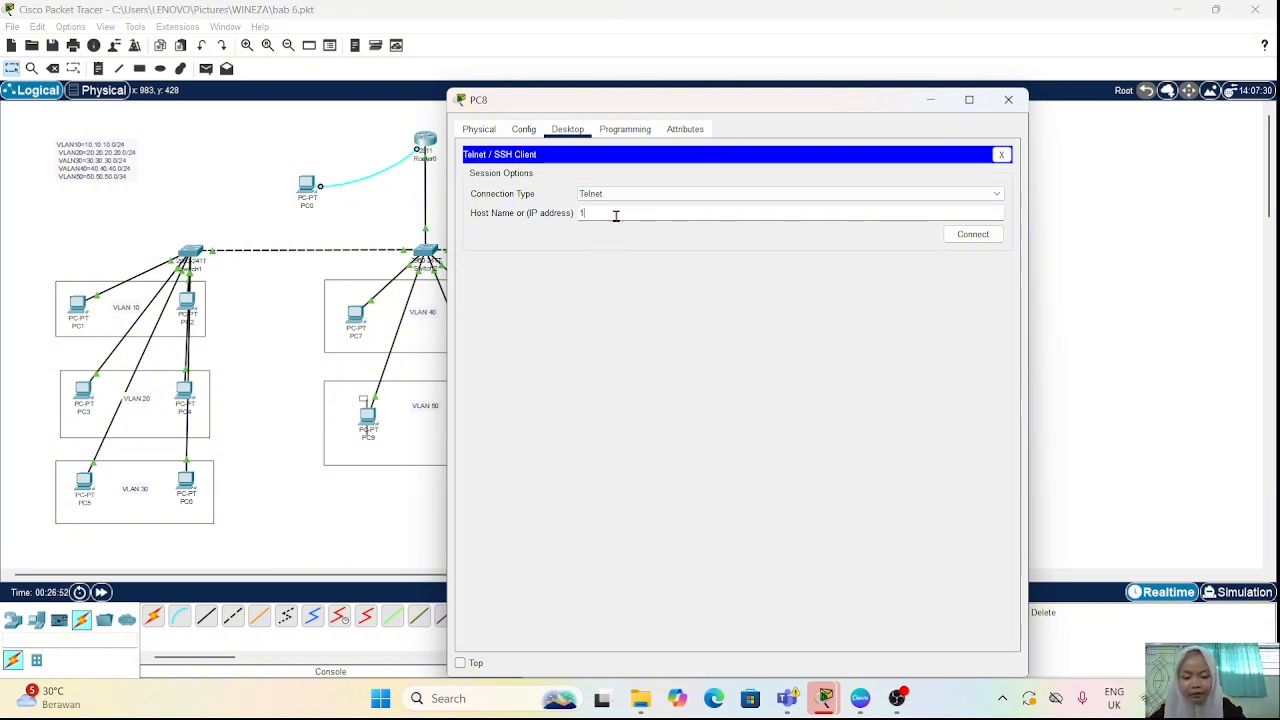
{"action": "type", "text": "0.10.1"}
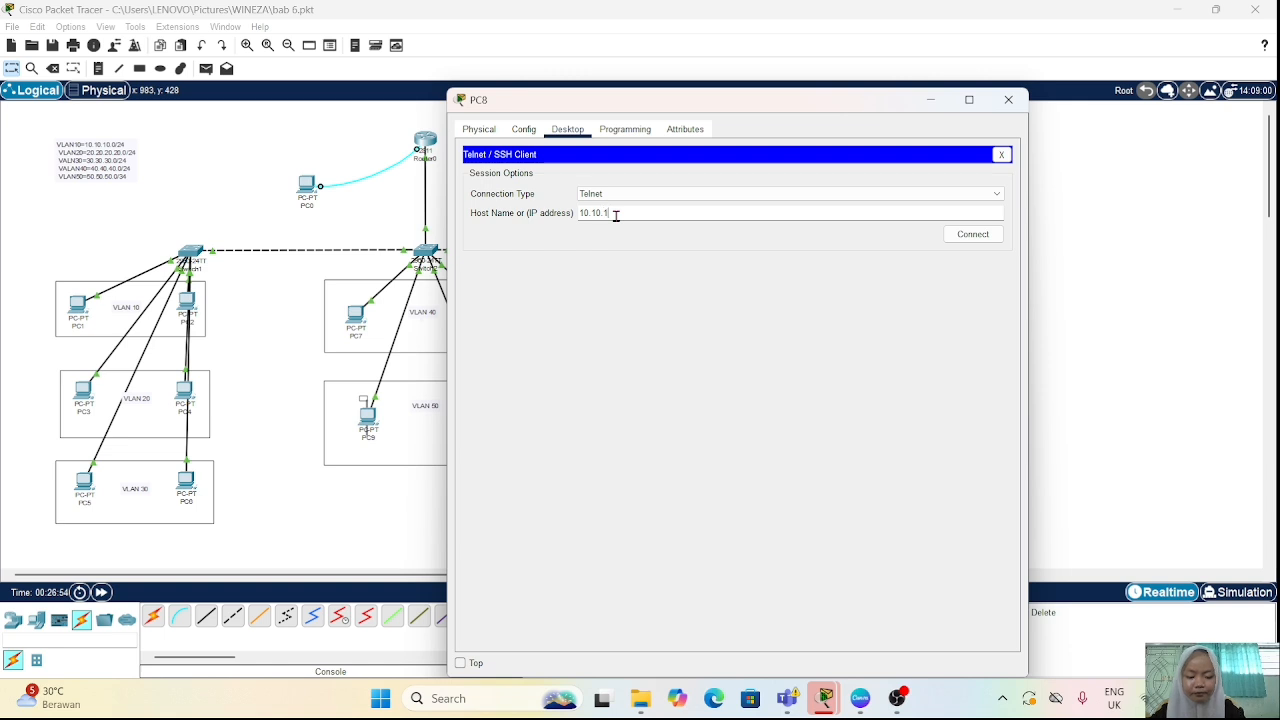
{"action": "type", "text": "0.1"}
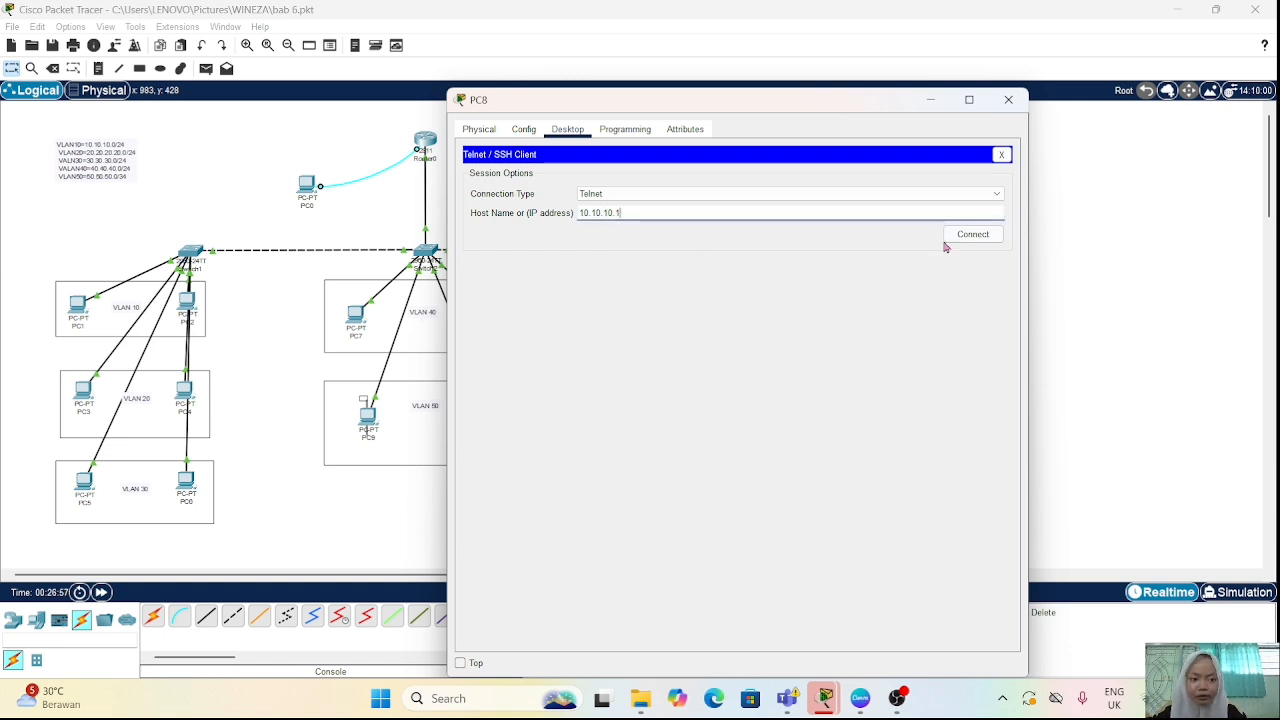
{"action": "left_click", "coordinate": [960, 235]}
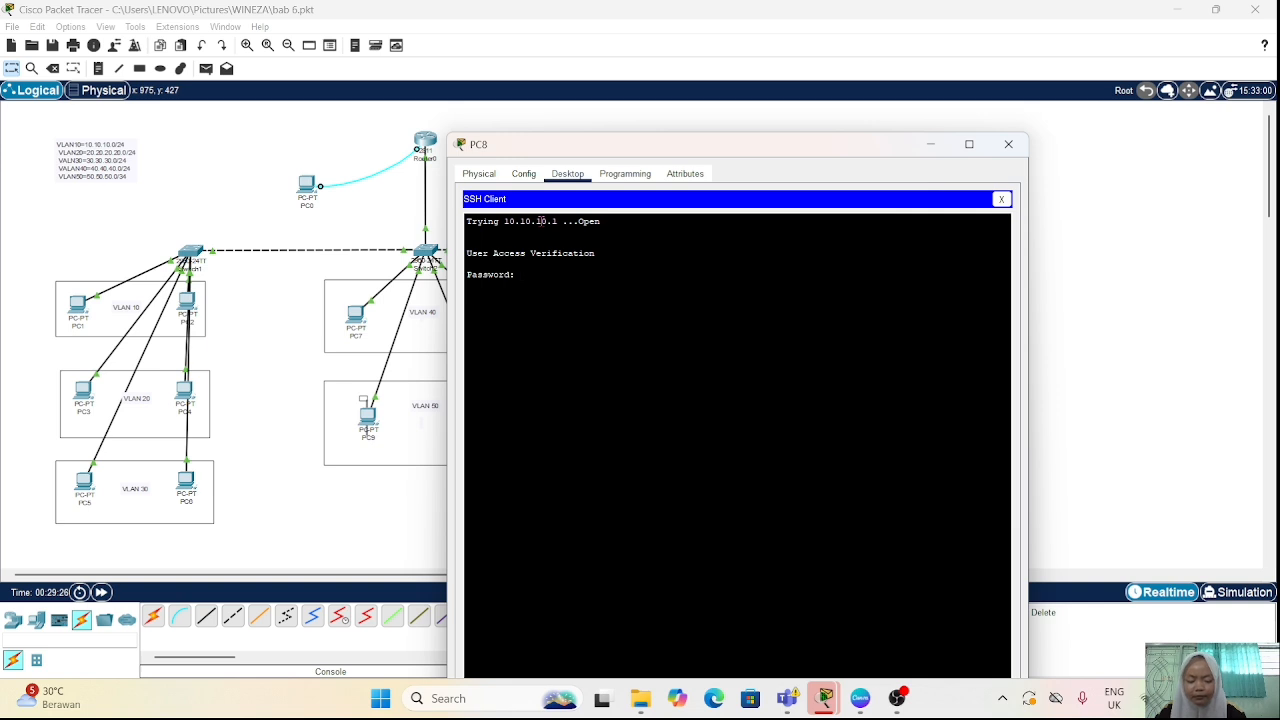
Step: Log in to the Telnet session with the vty password and enter privileged mode with "en" and the enable password
{"action": "key", "text": "Return"}
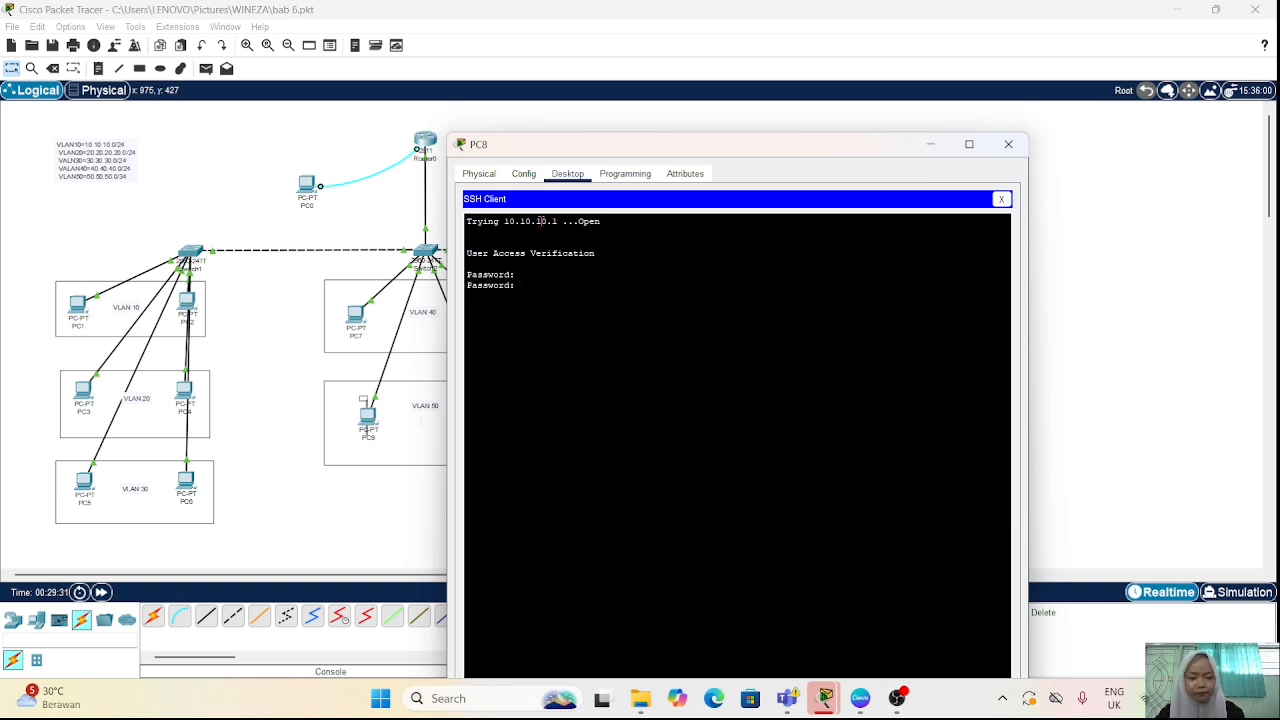
{"action": "key", "text": "Return"}
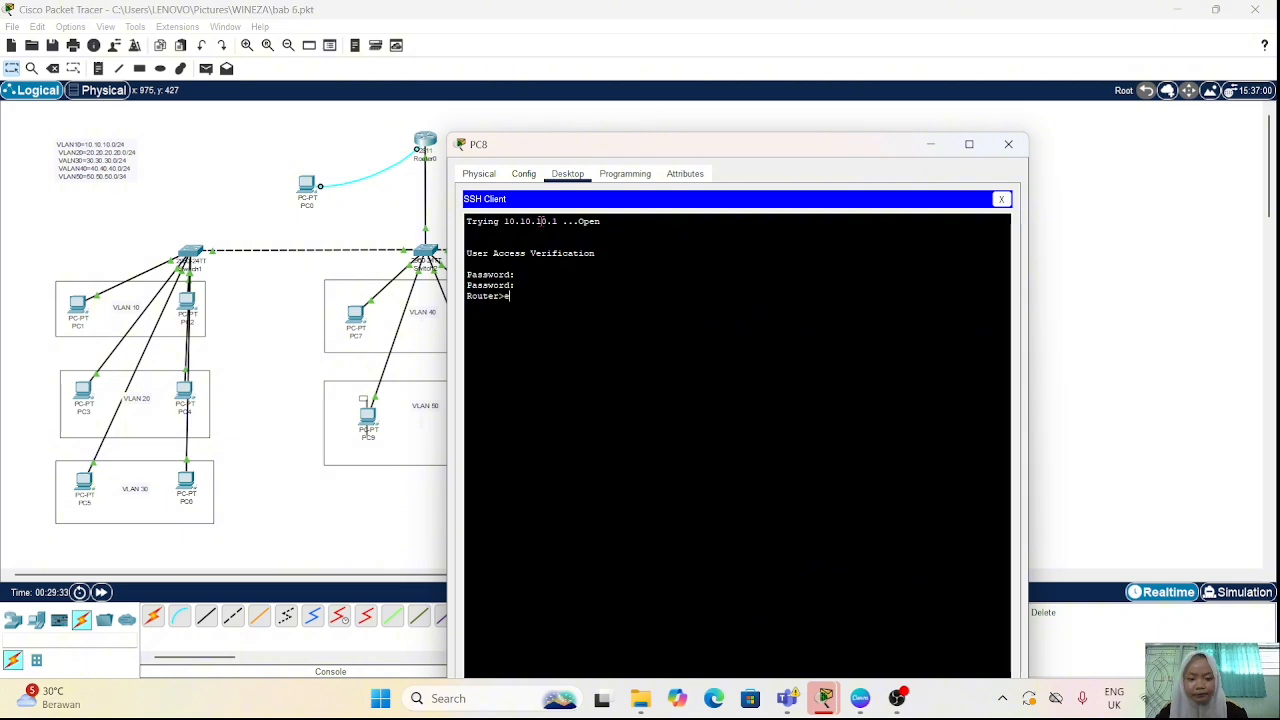
{"action": "type", "text": "en"}
{"action": "key", "text": "Return"}
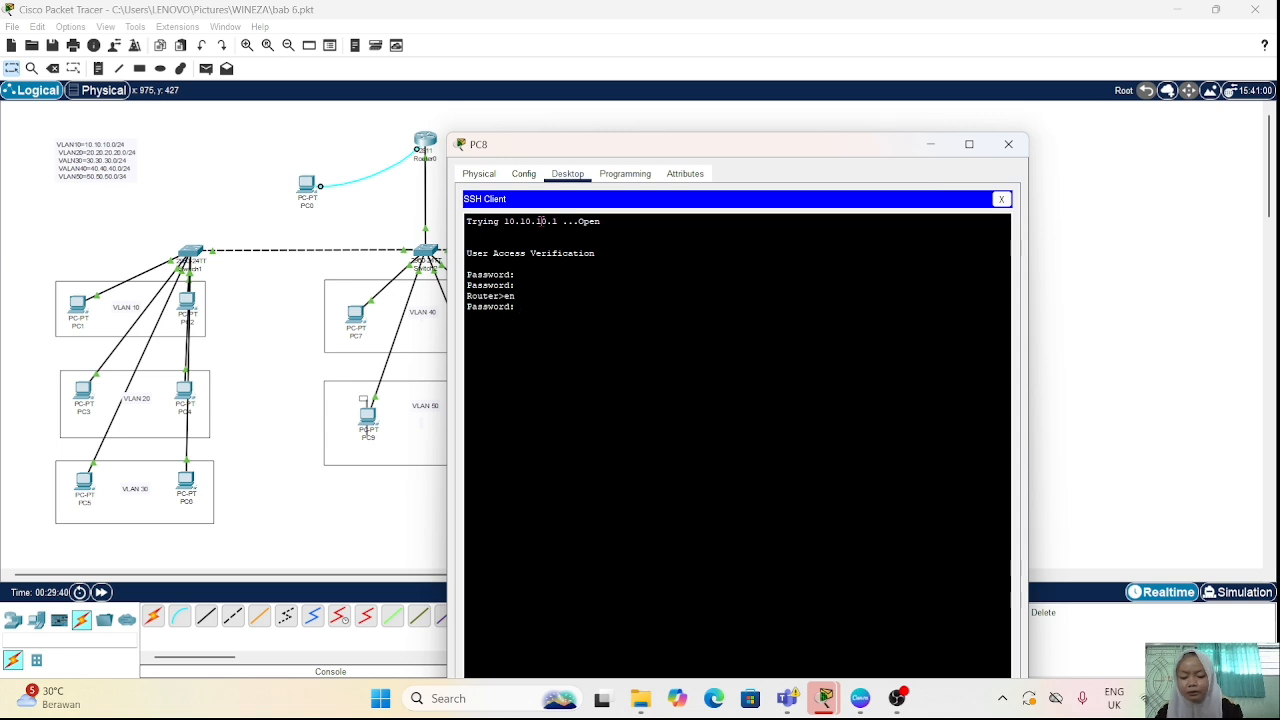
{"action": "key", "text": "Return"}
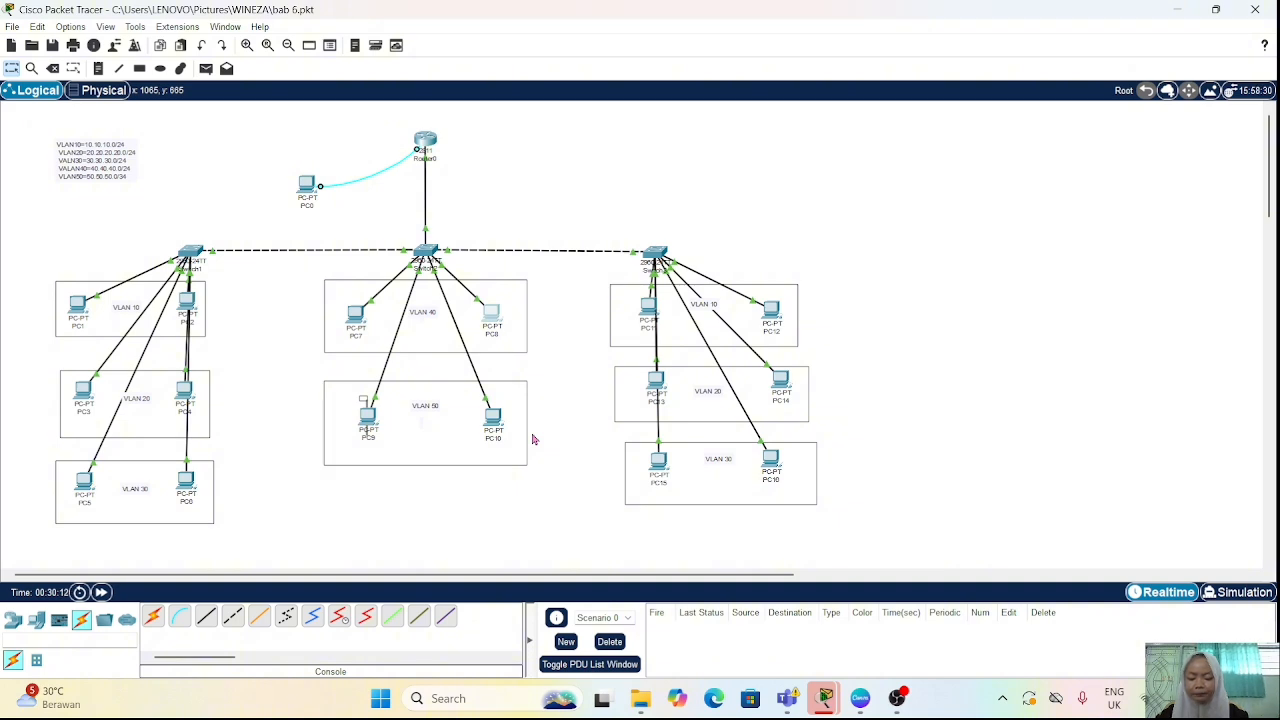
Step: Create a local user account on Router0 with the "username" command, entering the user's name and account password
{"action": "left_click", "coordinate": [424, 140]}
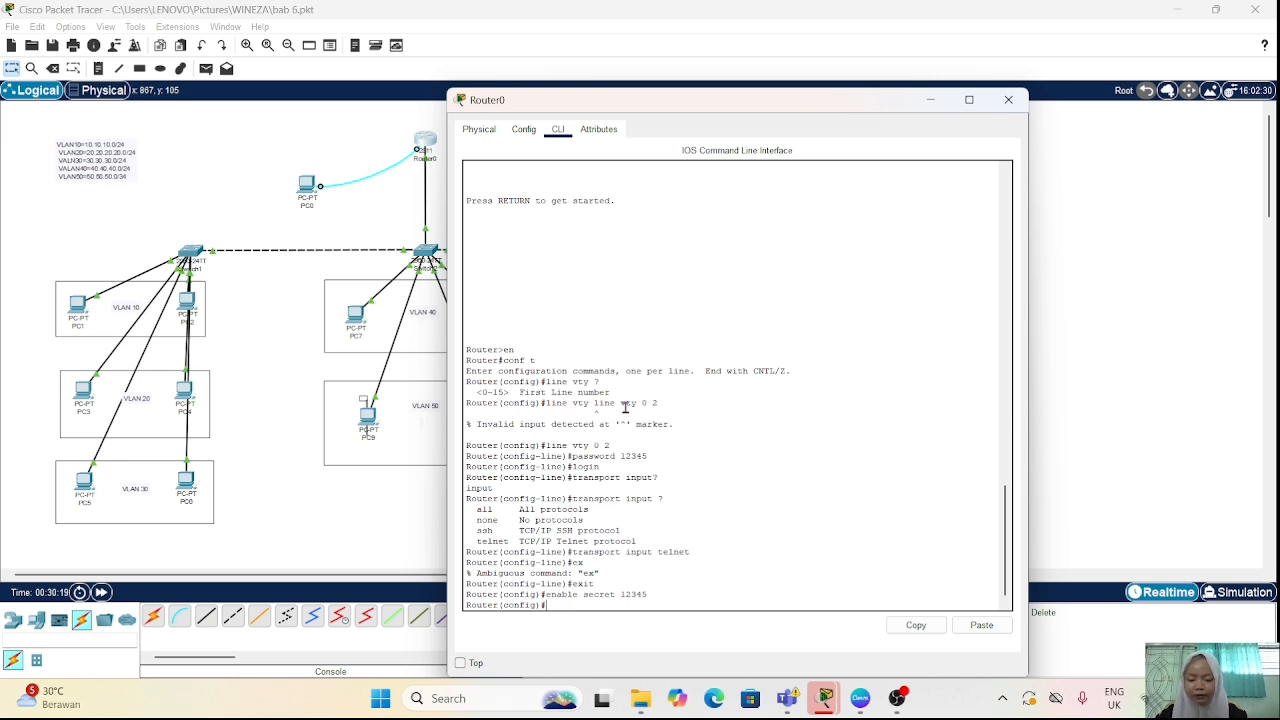
{"action": "key", "text": "Return"}
{"action": "type", "text": "us"}
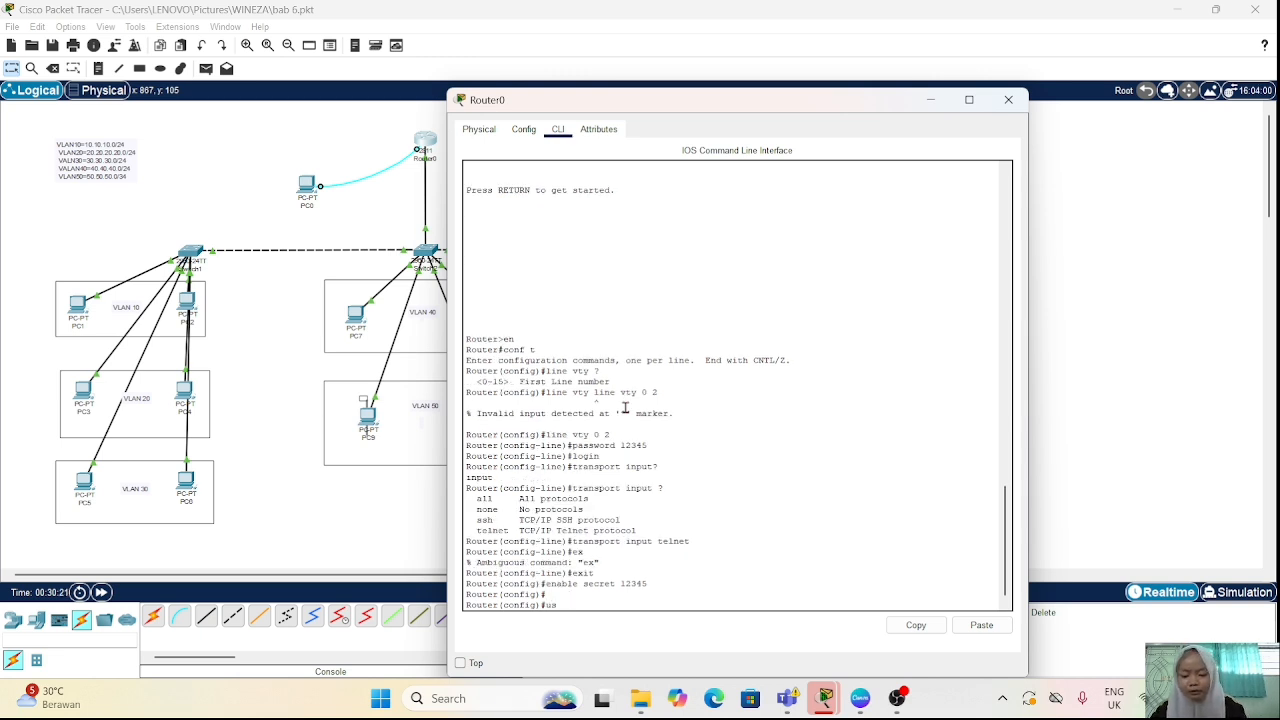
{"action": "type", "text": "ername"}
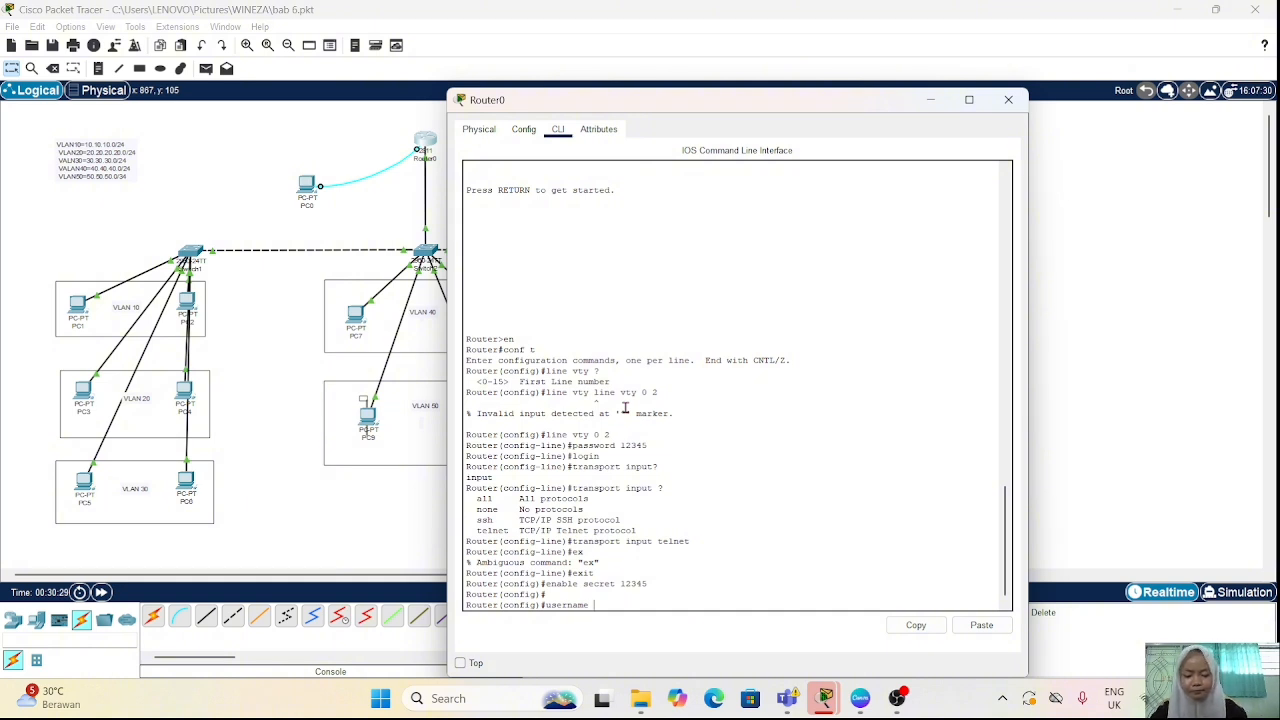
{"action": "type", "text": "neza"}
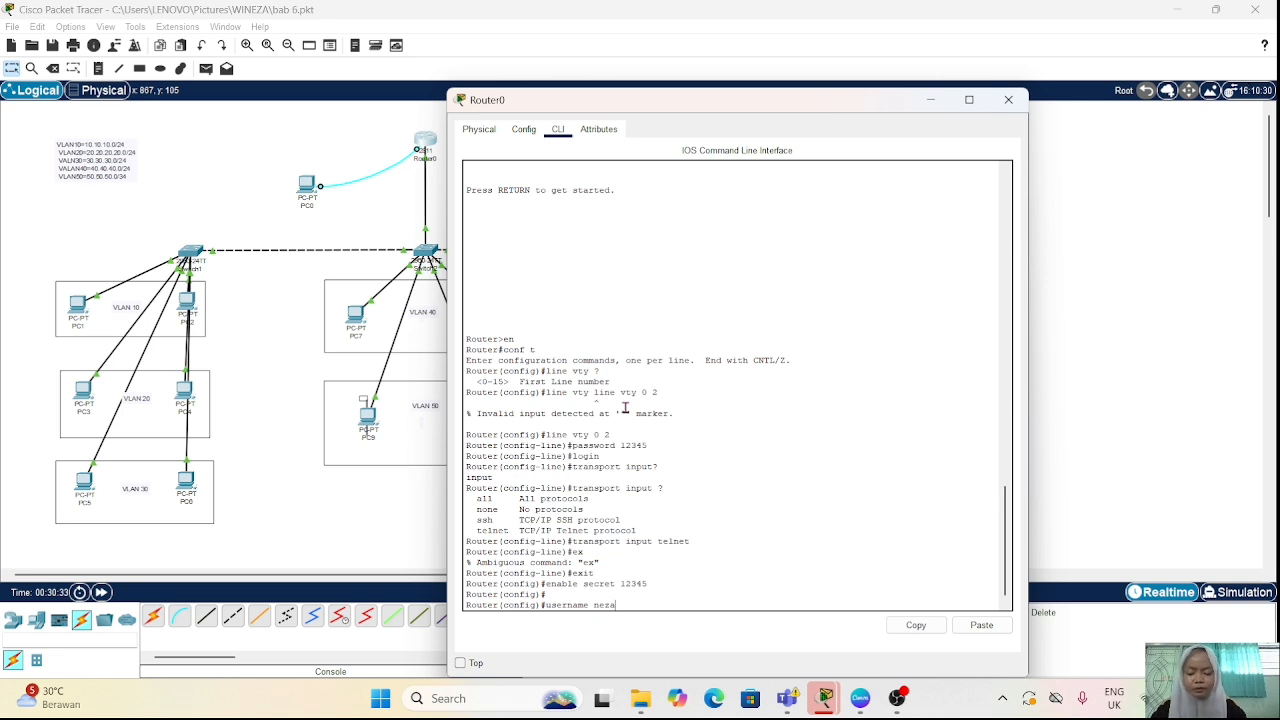
{"action": "type", "text": " password"}
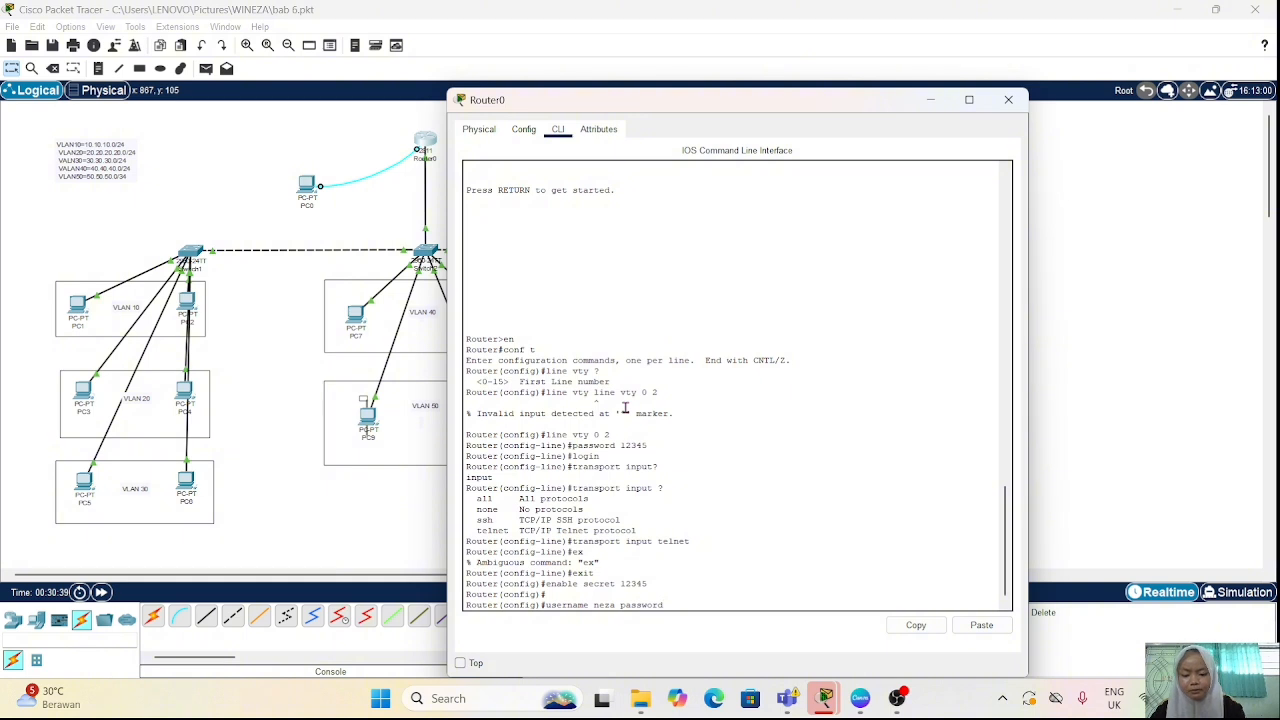
{"action": "type", "text": " 12345"}
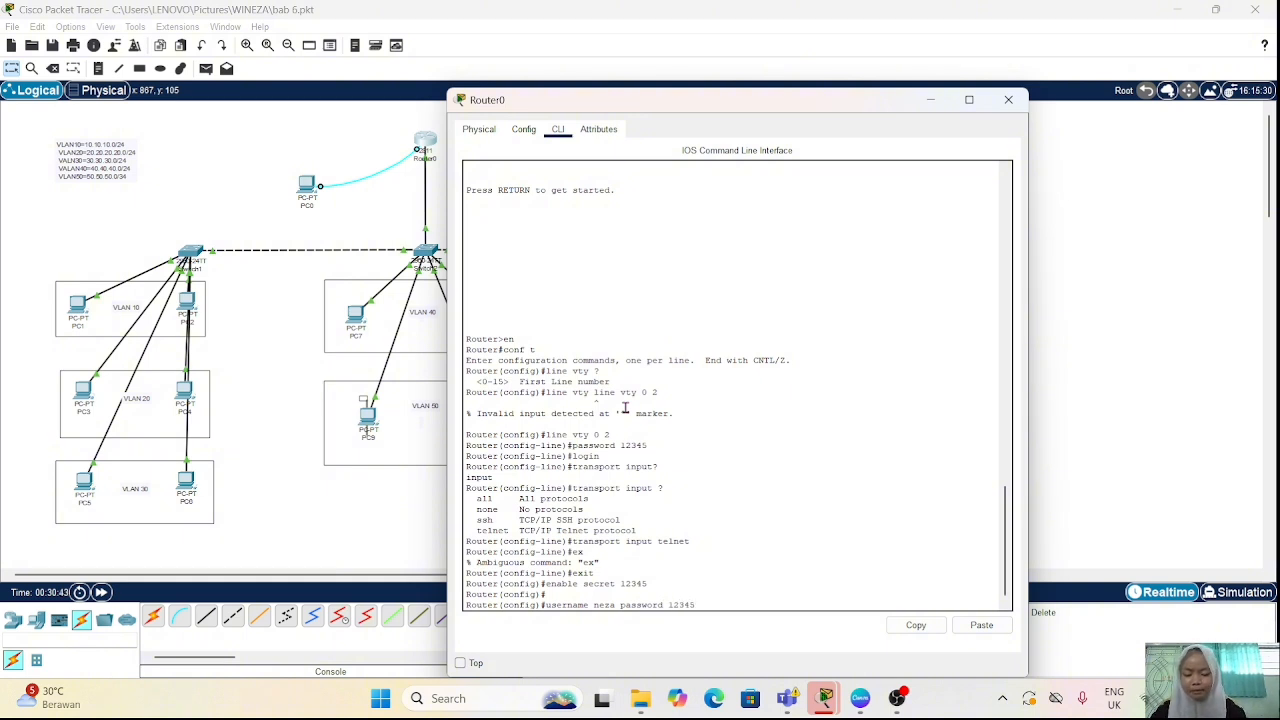
{"action": "key", "text": "Return"}
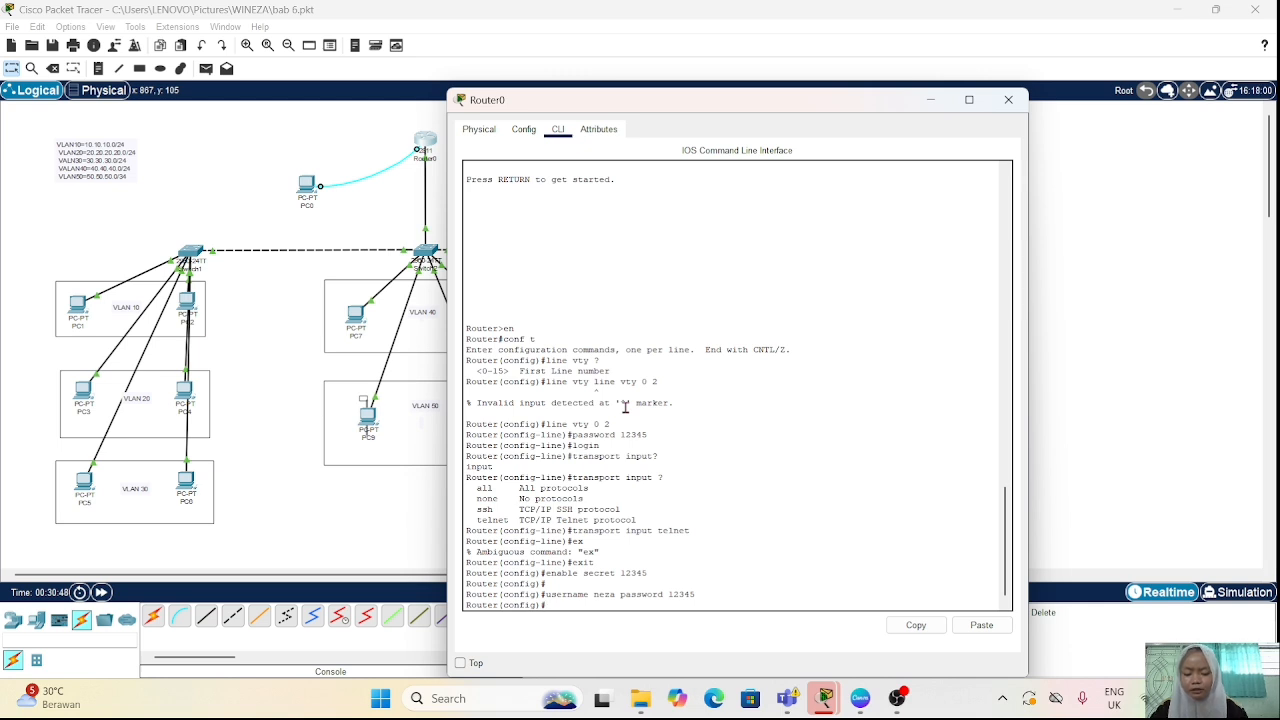
Step: Enter configuration of vty lines 0 to 2 and require local user authentication with "login local"
{"action": "type", "text": "line vty"}
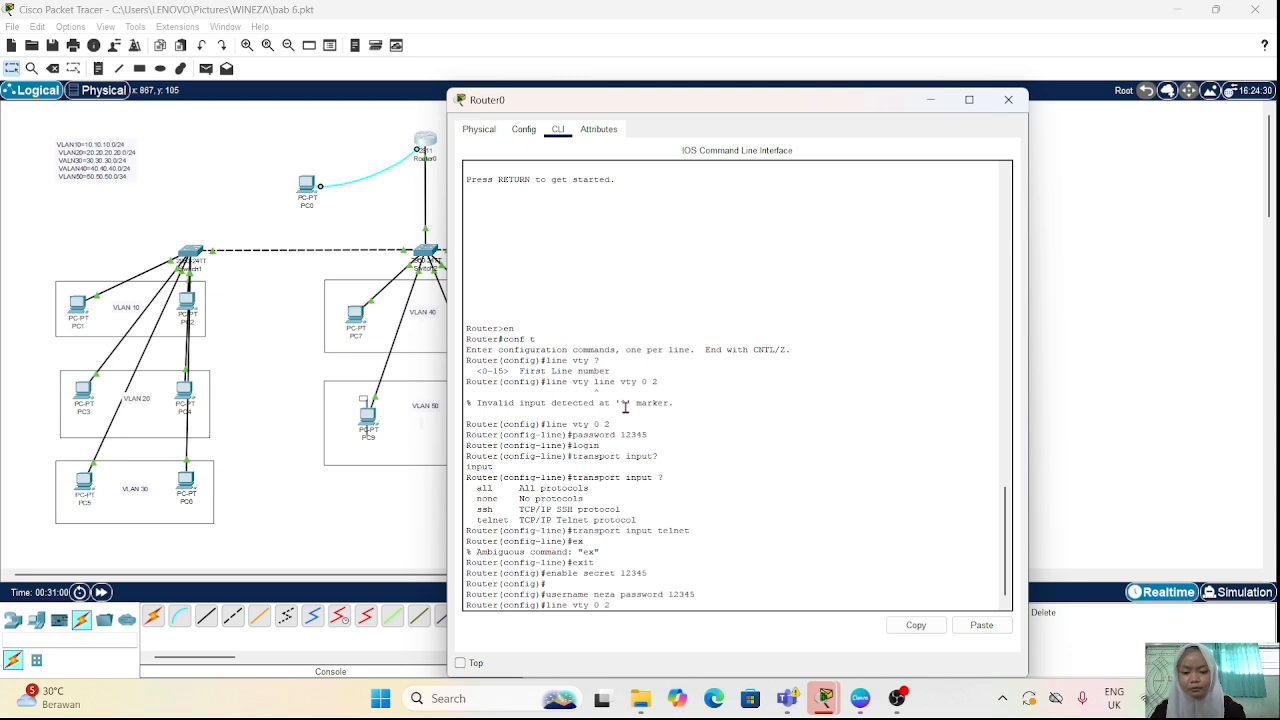
{"action": "type", "text": "0 2"}
{"action": "key", "text": "Return"}
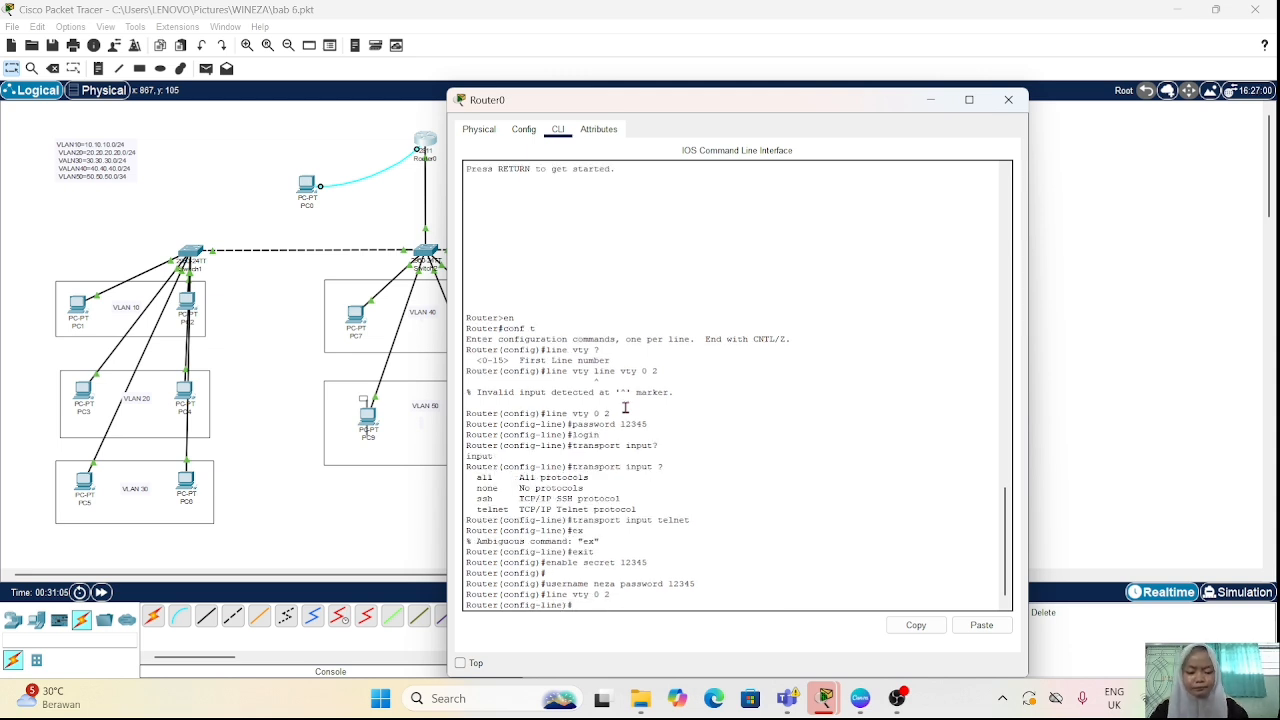
{"action": "type", "text": "login loc"}
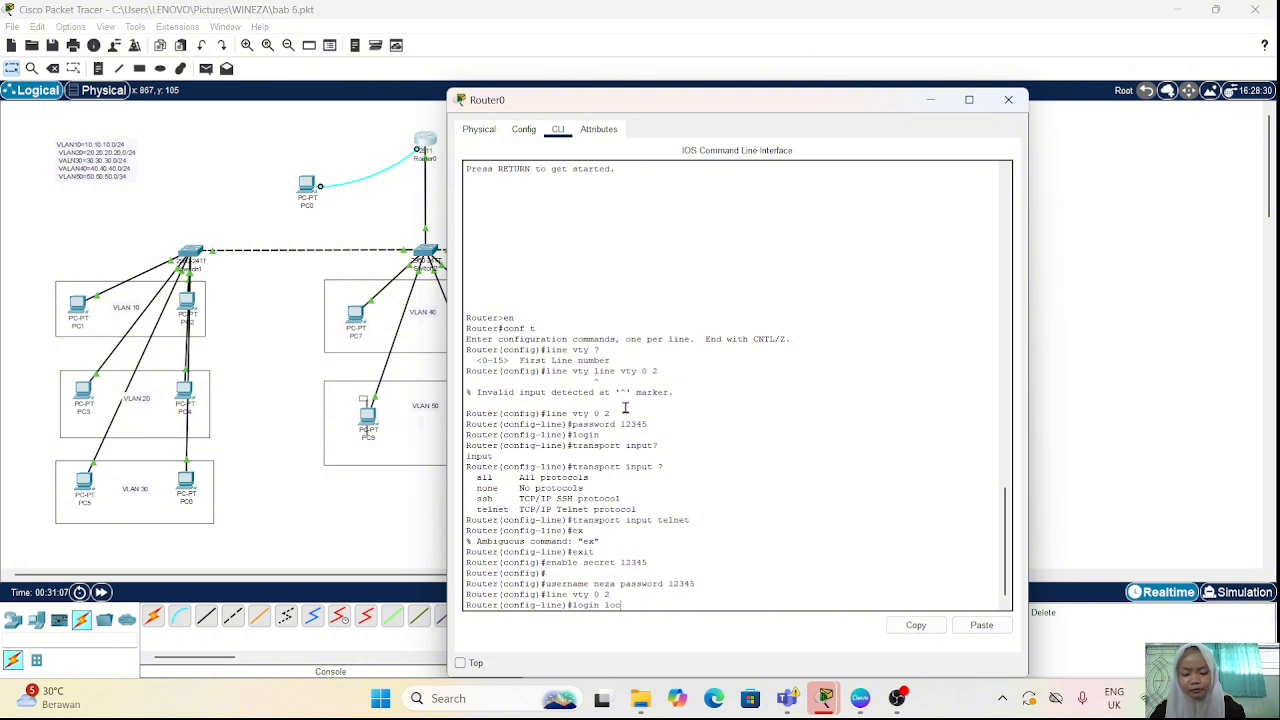
{"action": "type", "text": "al"}
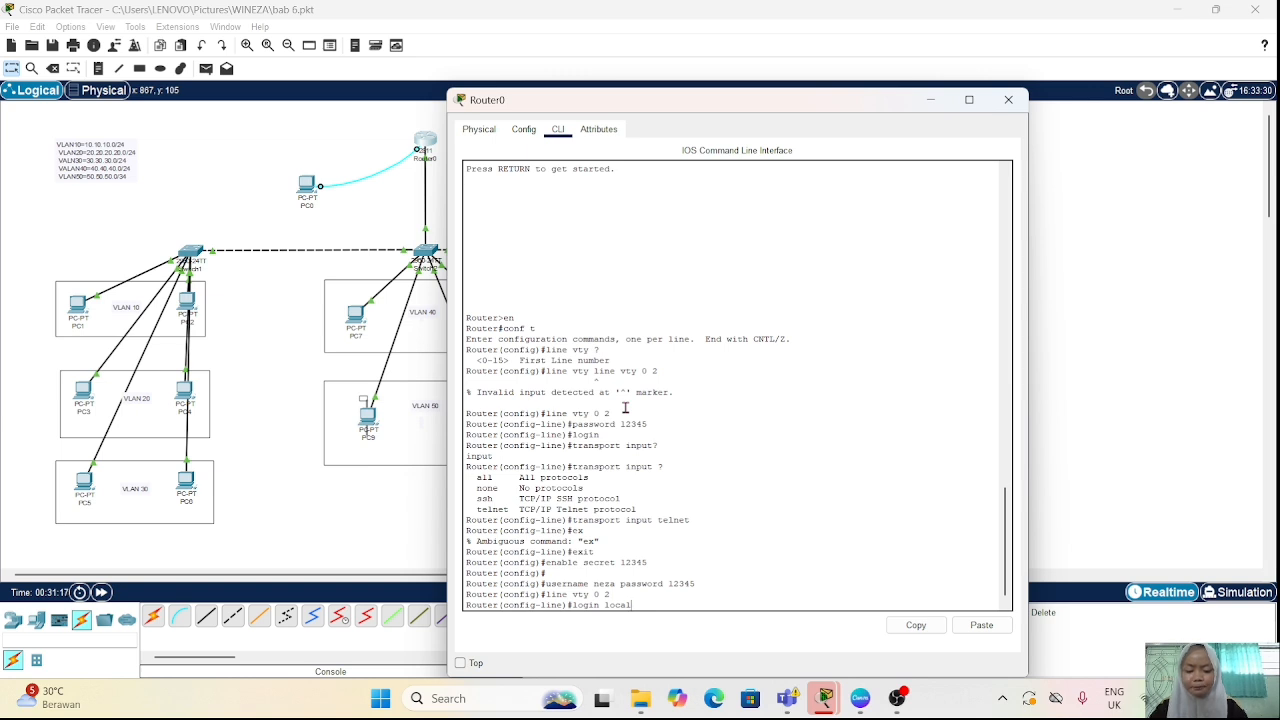
{"action": "key", "text": "Return"}
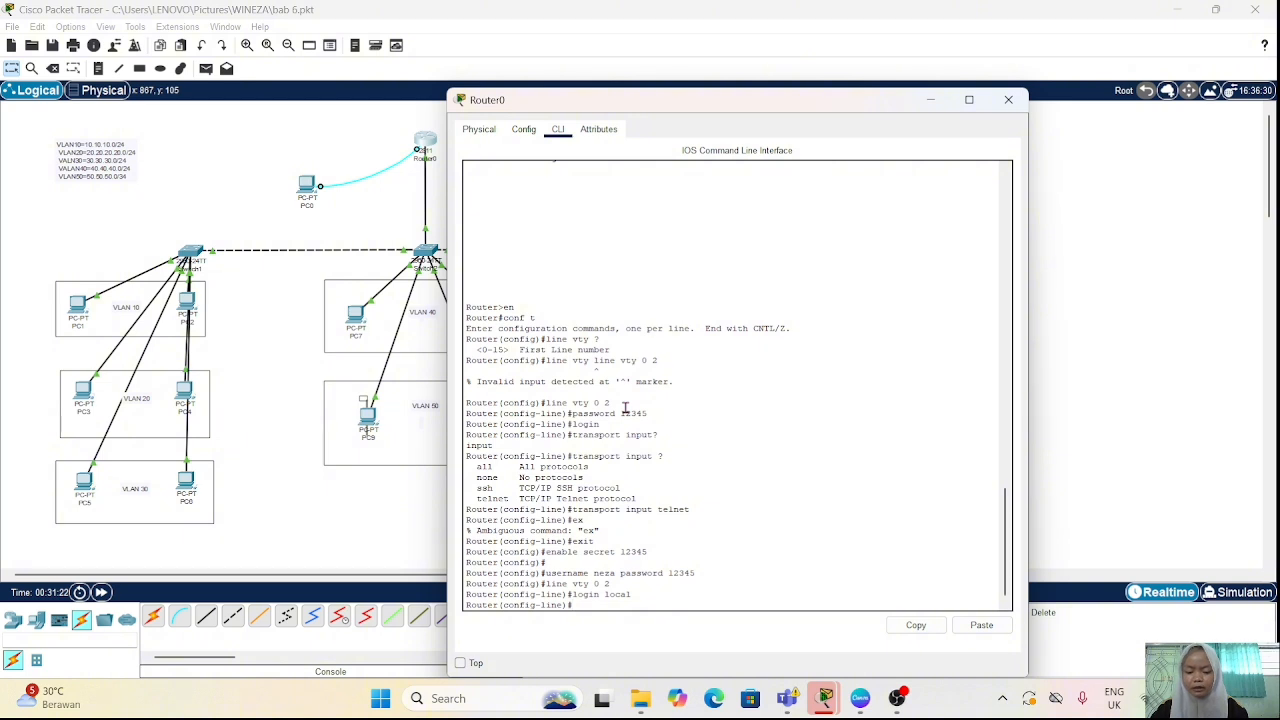
Step: Permit Telnet on vty lines 0 to 2 with "transport input telnet" and return to the network topology
{"action": "type", "text": "transp"}
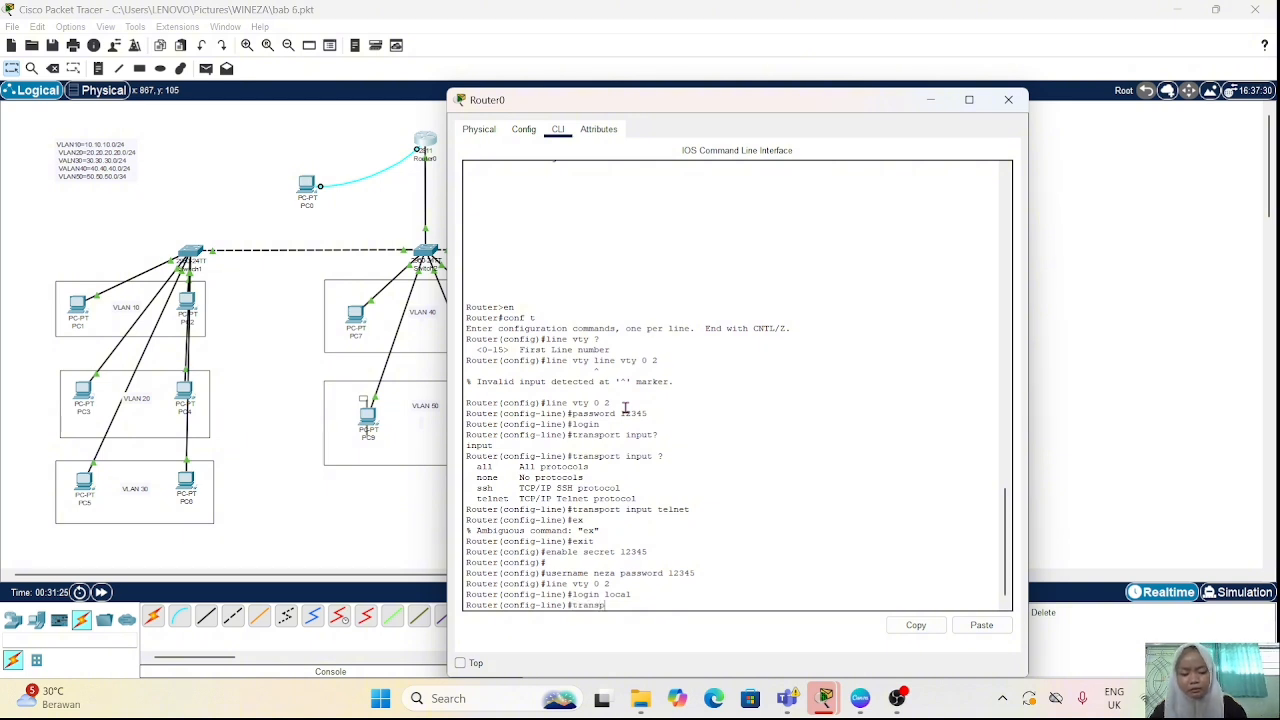
{"action": "type", "text": "ort "}
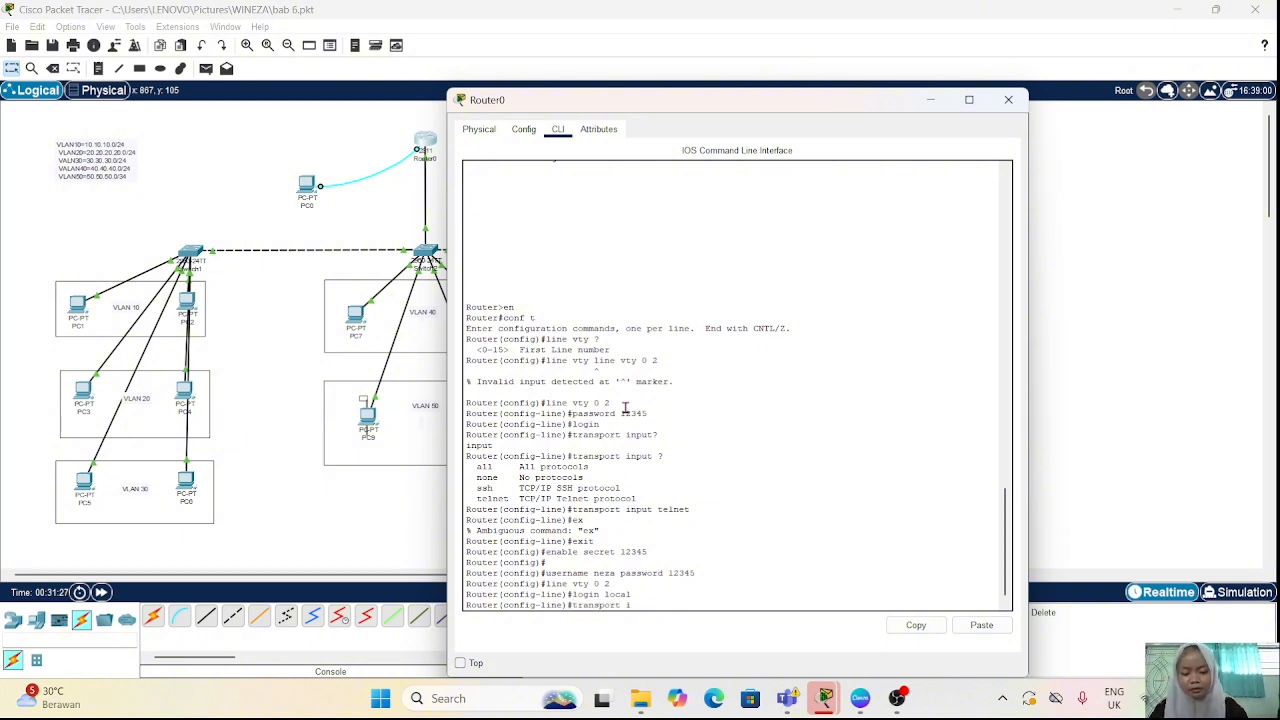
{"action": "type", "text": "input"}
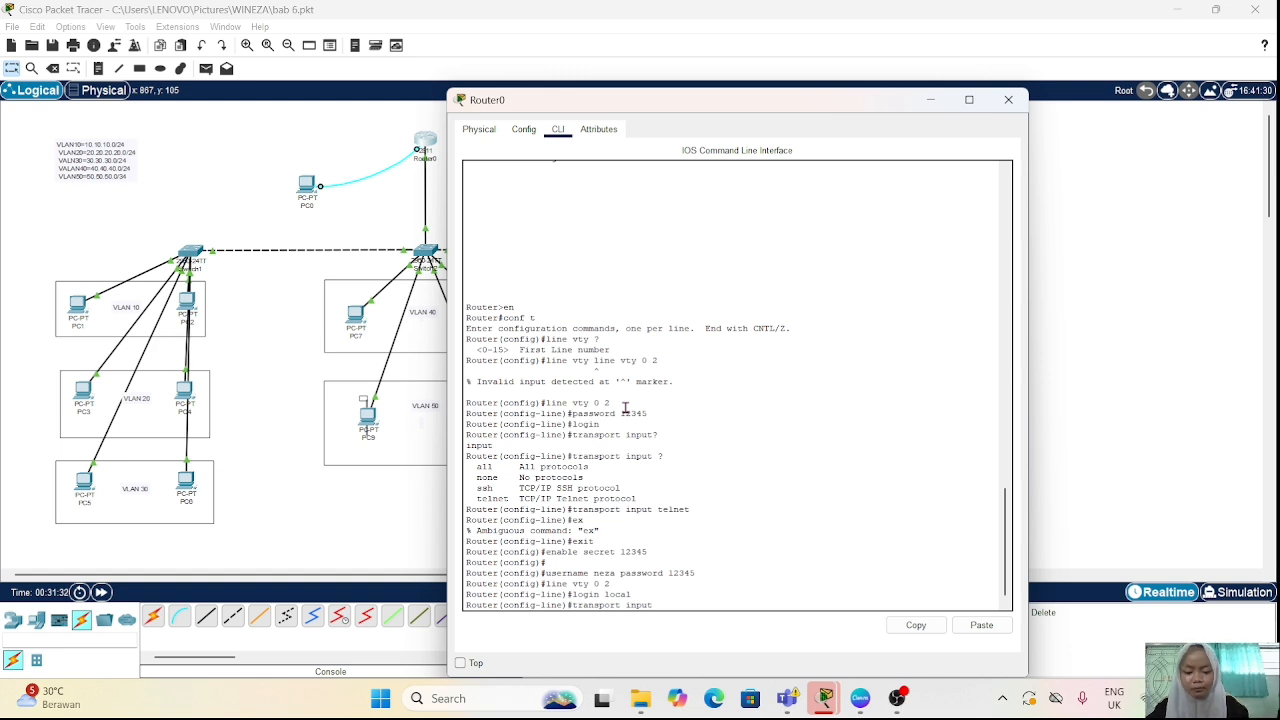
{"action": "type", "text": " telnet"}
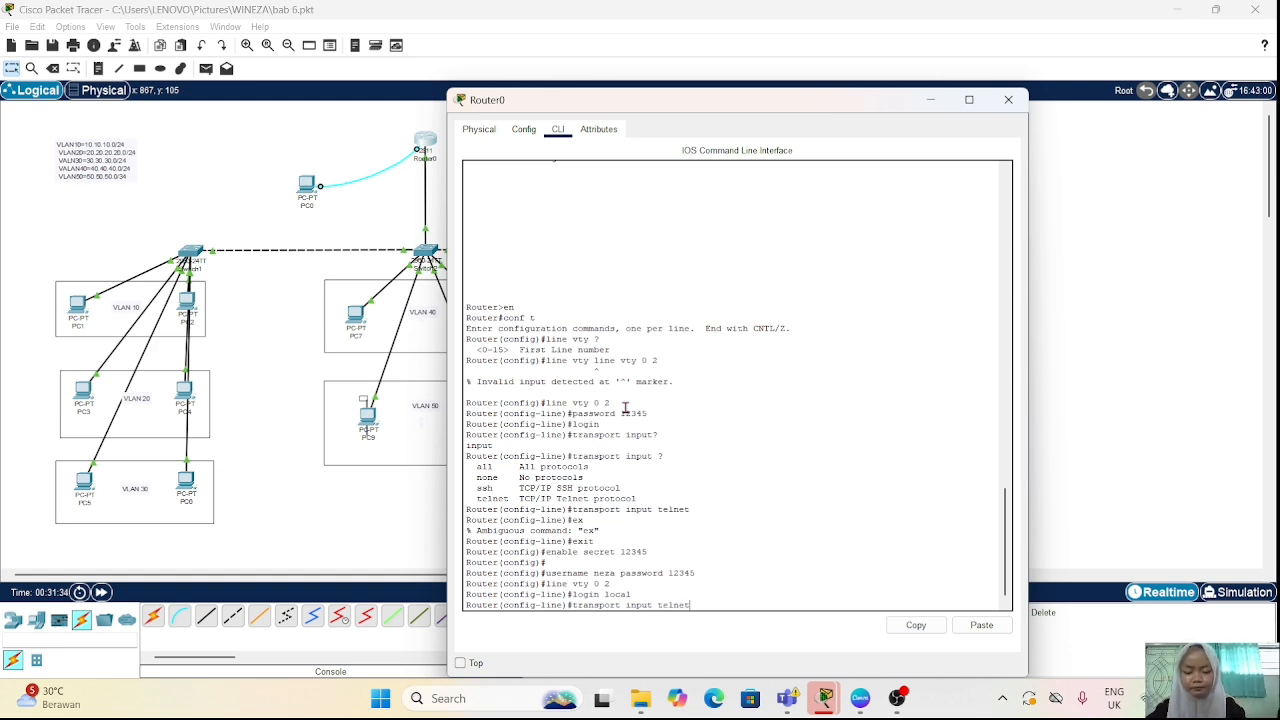
{"action": "key", "text": "Return"}
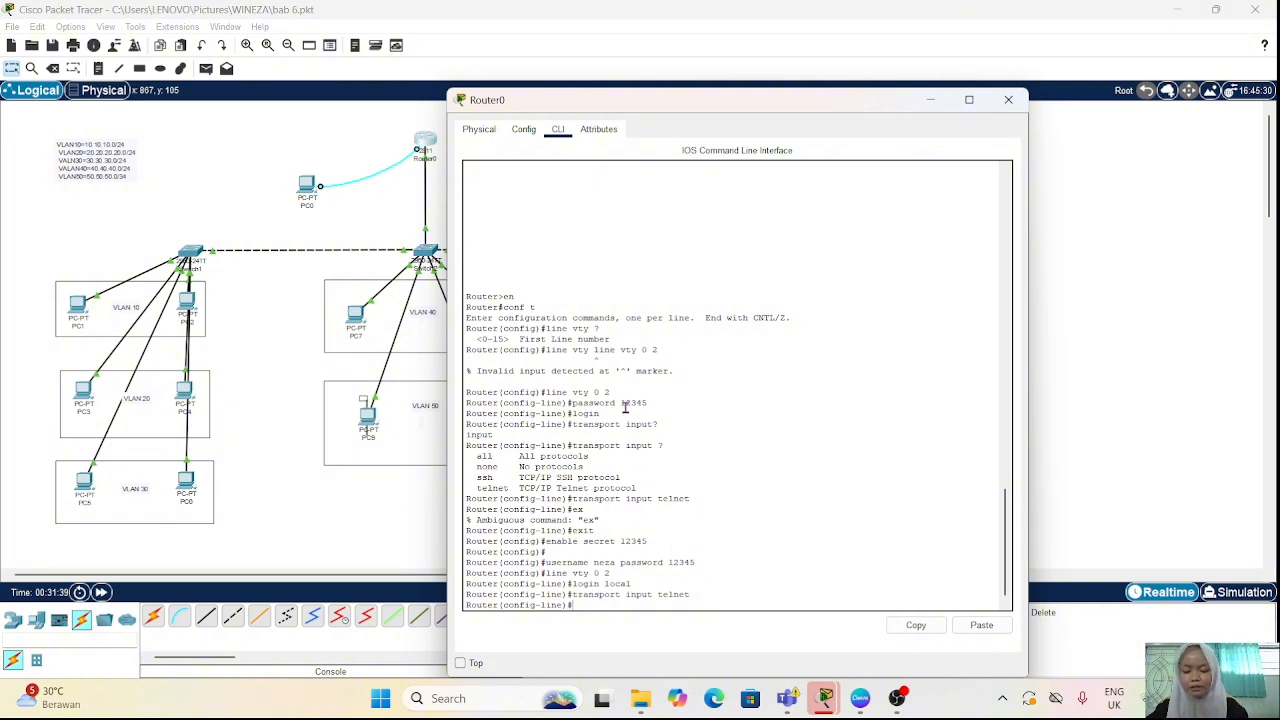
{"action": "left_click", "coordinate": [263, 430]}
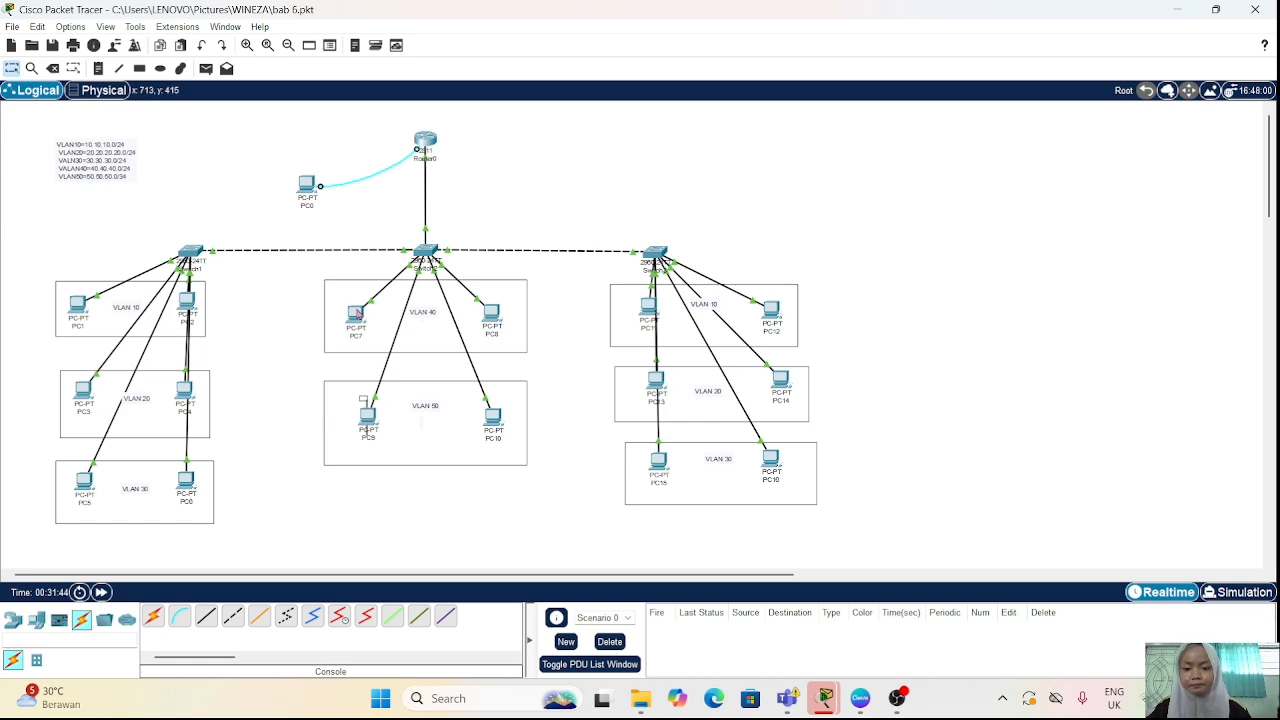
Step: Open the Telnet / SSH Client on PC7 in VLAN 40 and choose Telnet as the connection type
{"action": "left_click", "coordinate": [355, 315]}
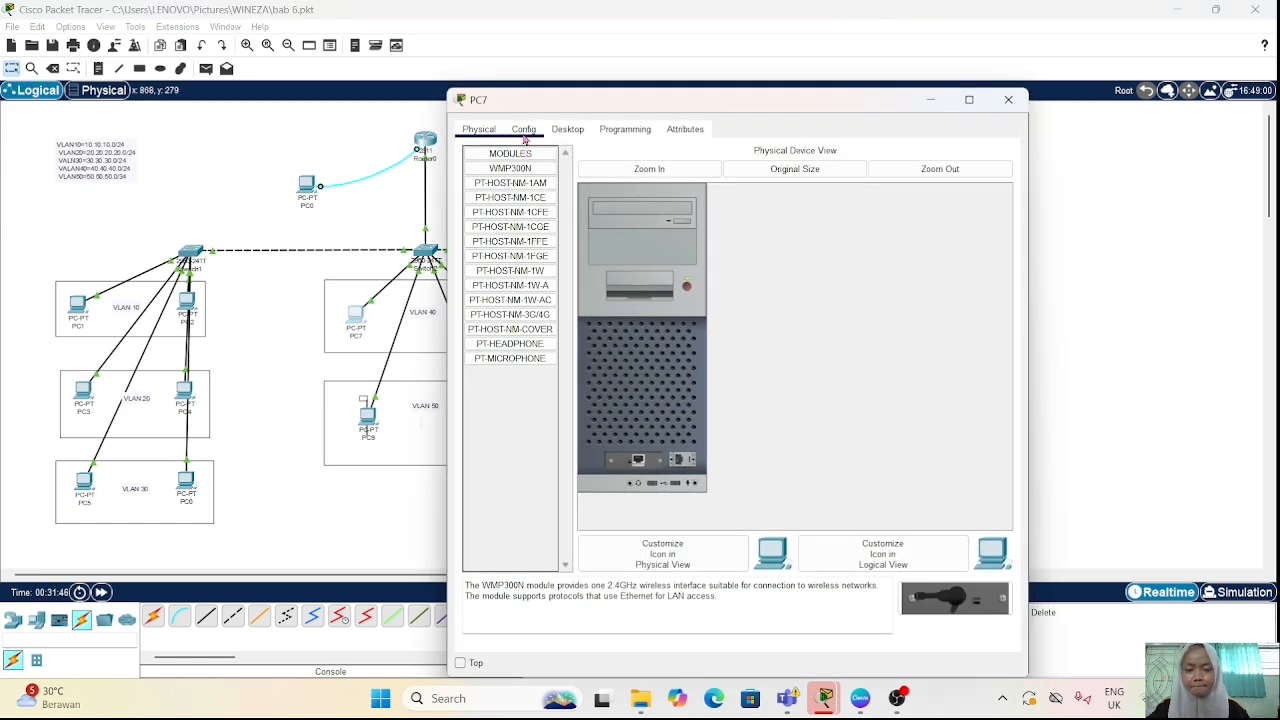
{"action": "left_click", "coordinate": [523, 129]}
{"action": "left_click", "coordinate": [567, 129]}
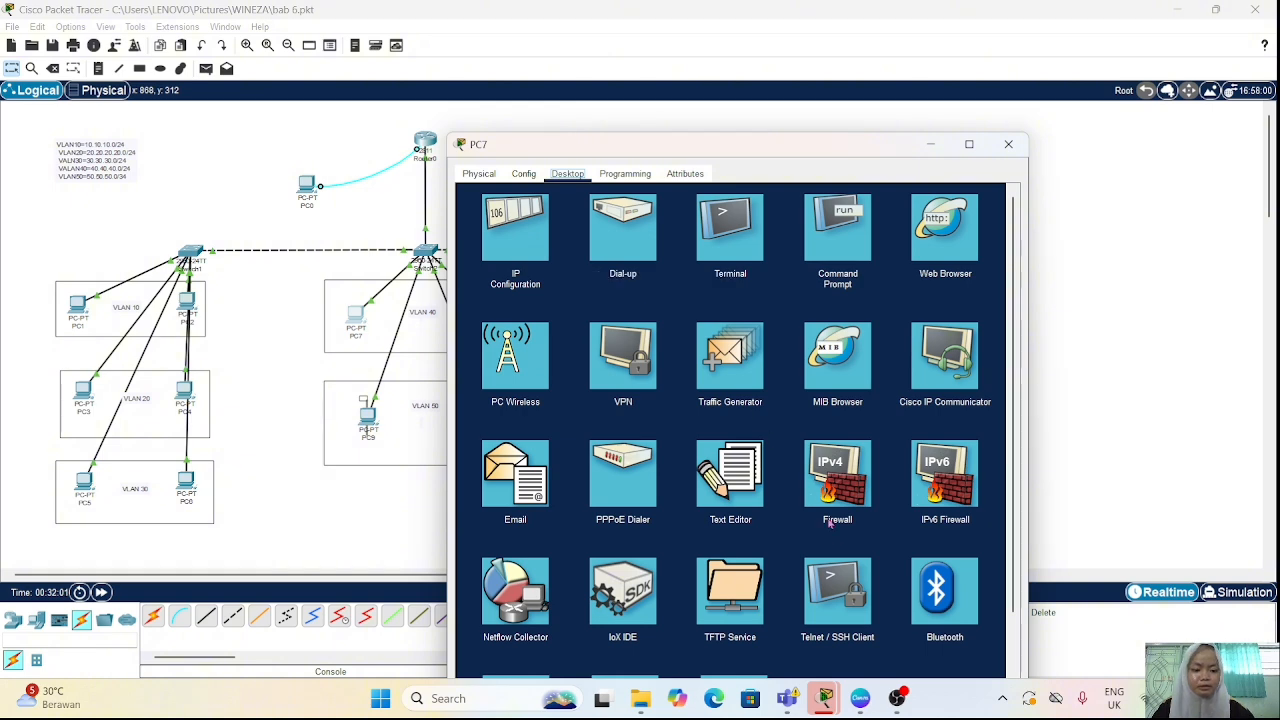
{"action": "left_click", "coordinate": [843, 585]}
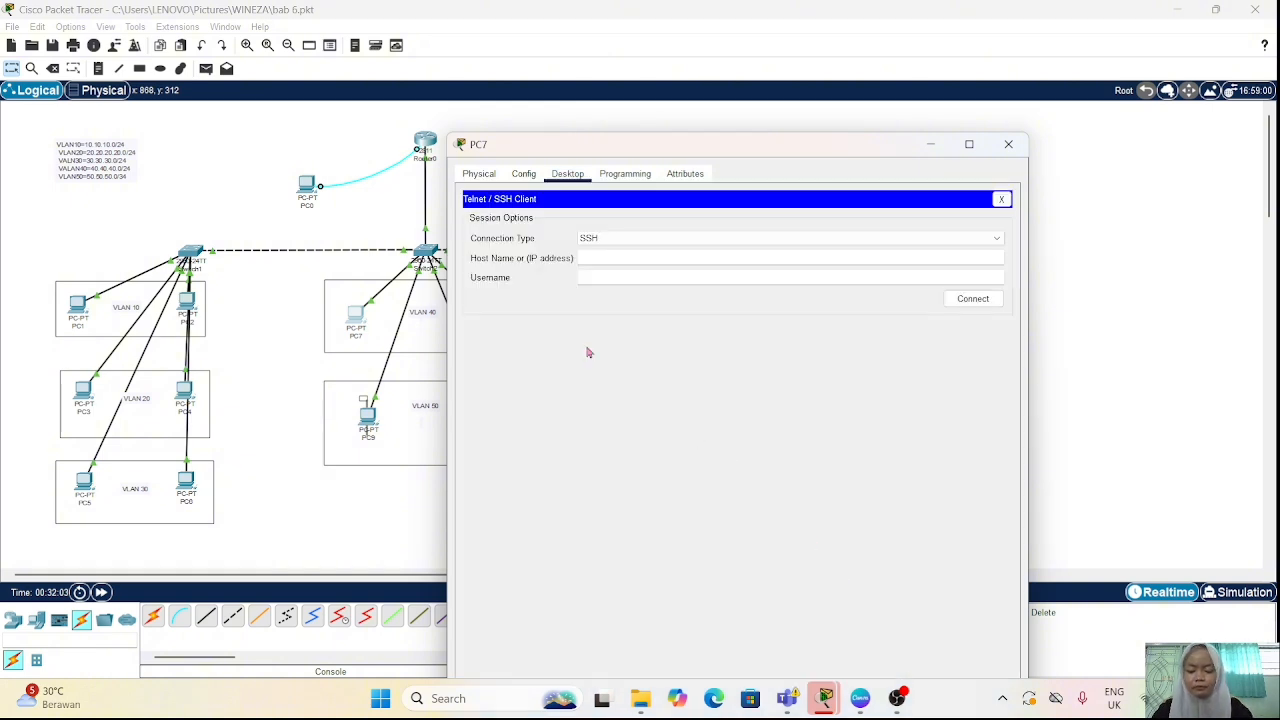
{"action": "left_click", "coordinate": [614, 240]}
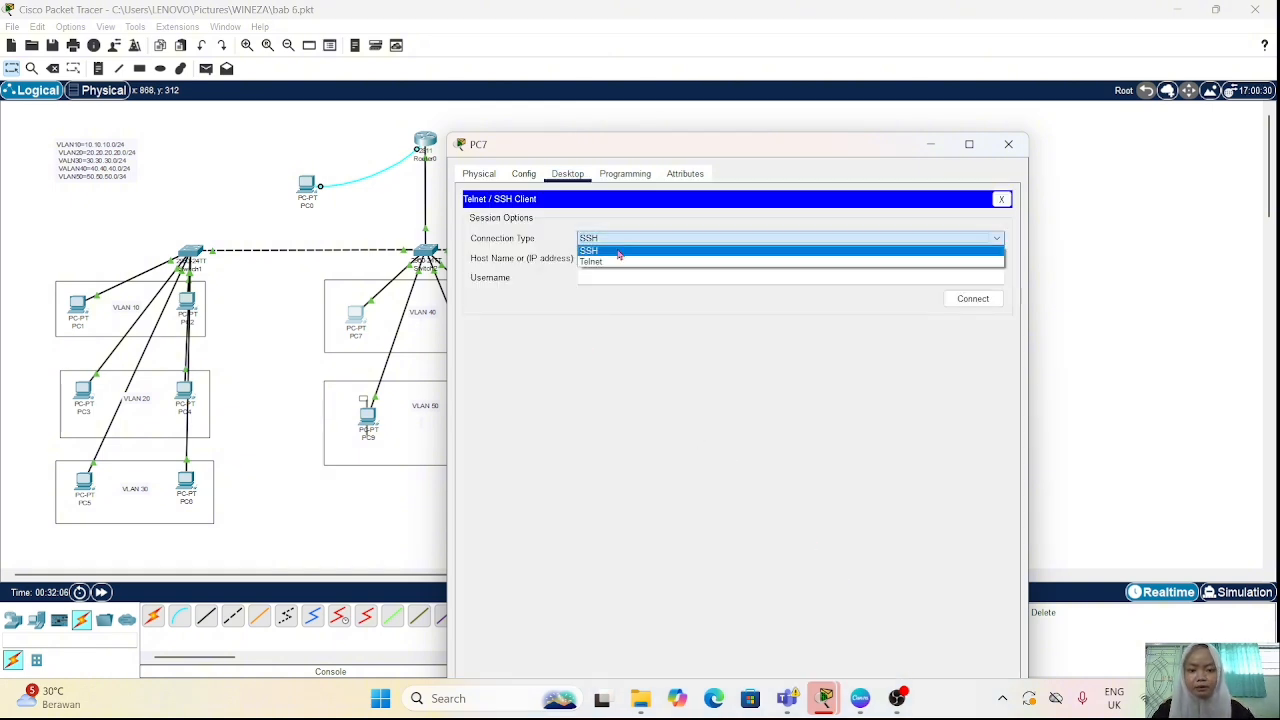
{"action": "left_click", "coordinate": [620, 262]}
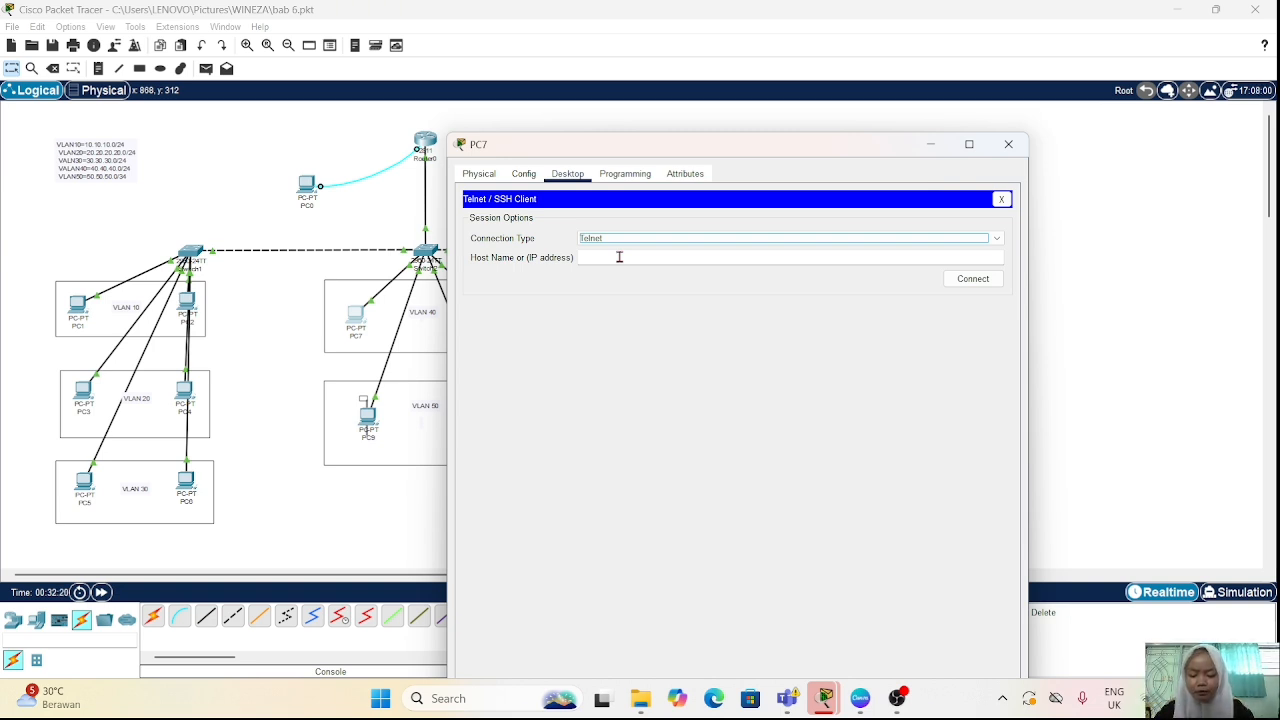
Step: Connect from PC7 to 20.20.20.1 over Telnet and log in with the local username and account password
{"action": "left_click", "coordinate": [619, 257]}
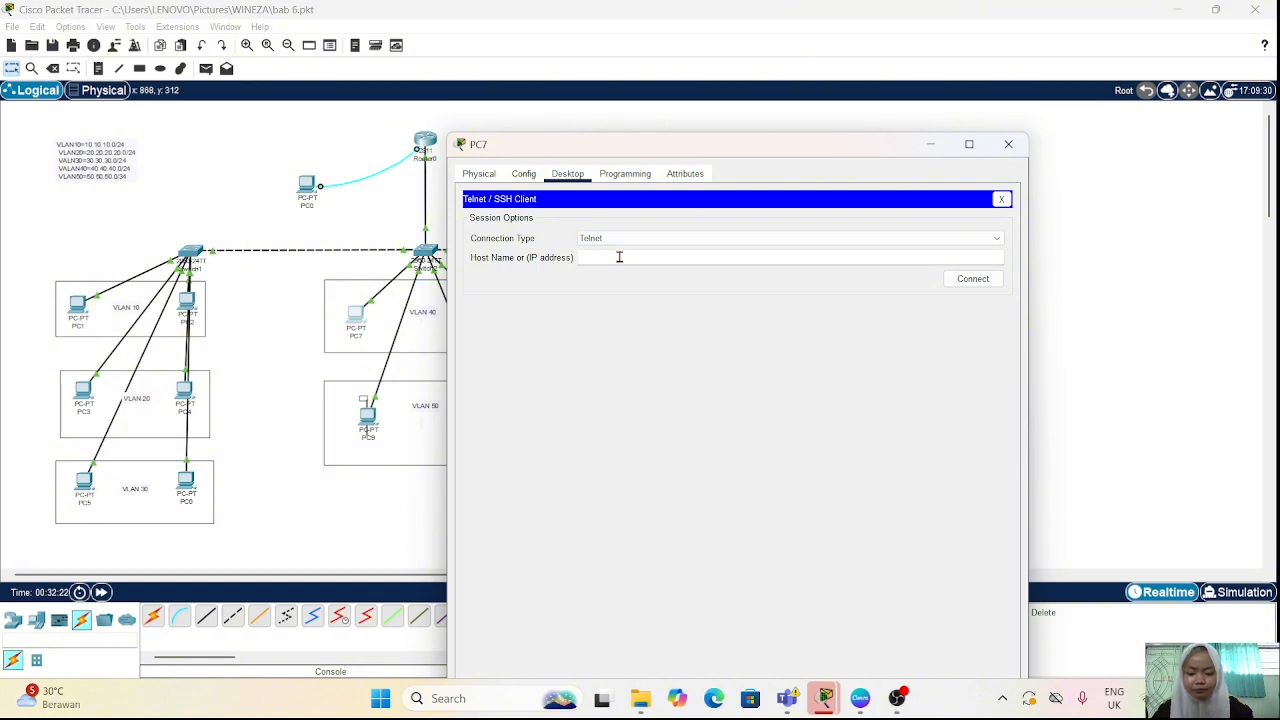
{"action": "type", "text": "20.20."}
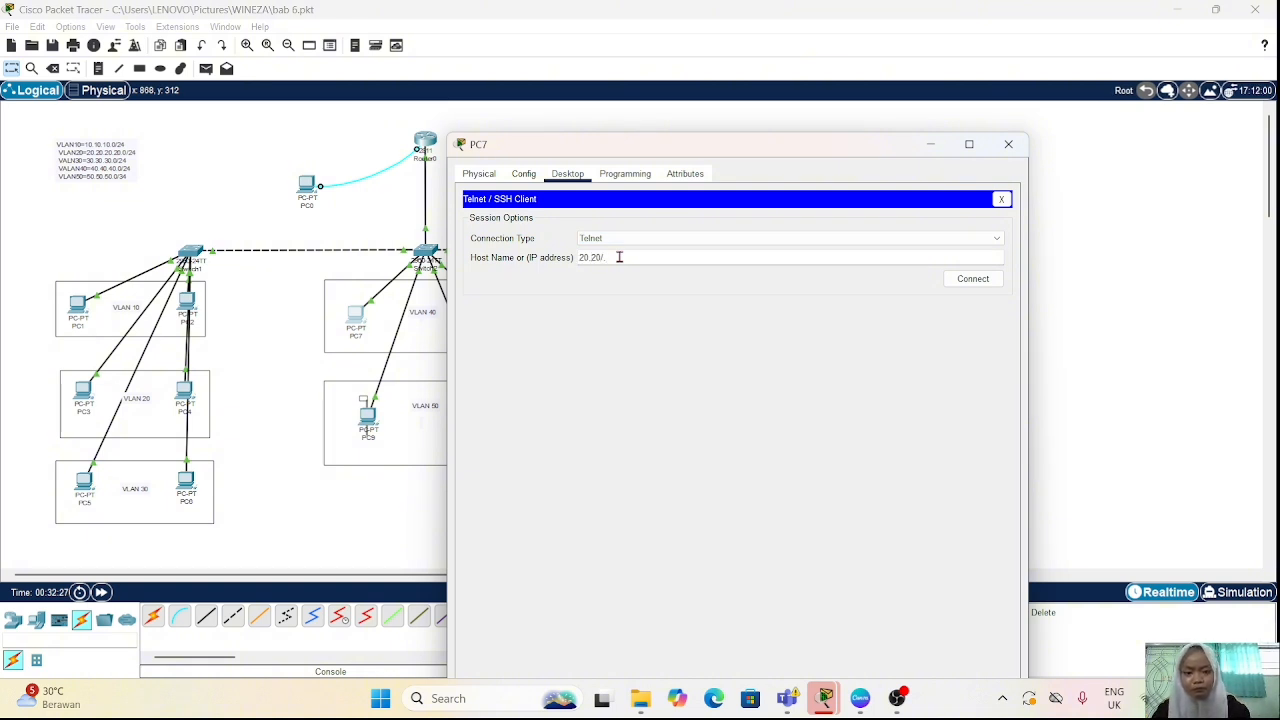
{"action": "type", "text": "20"}
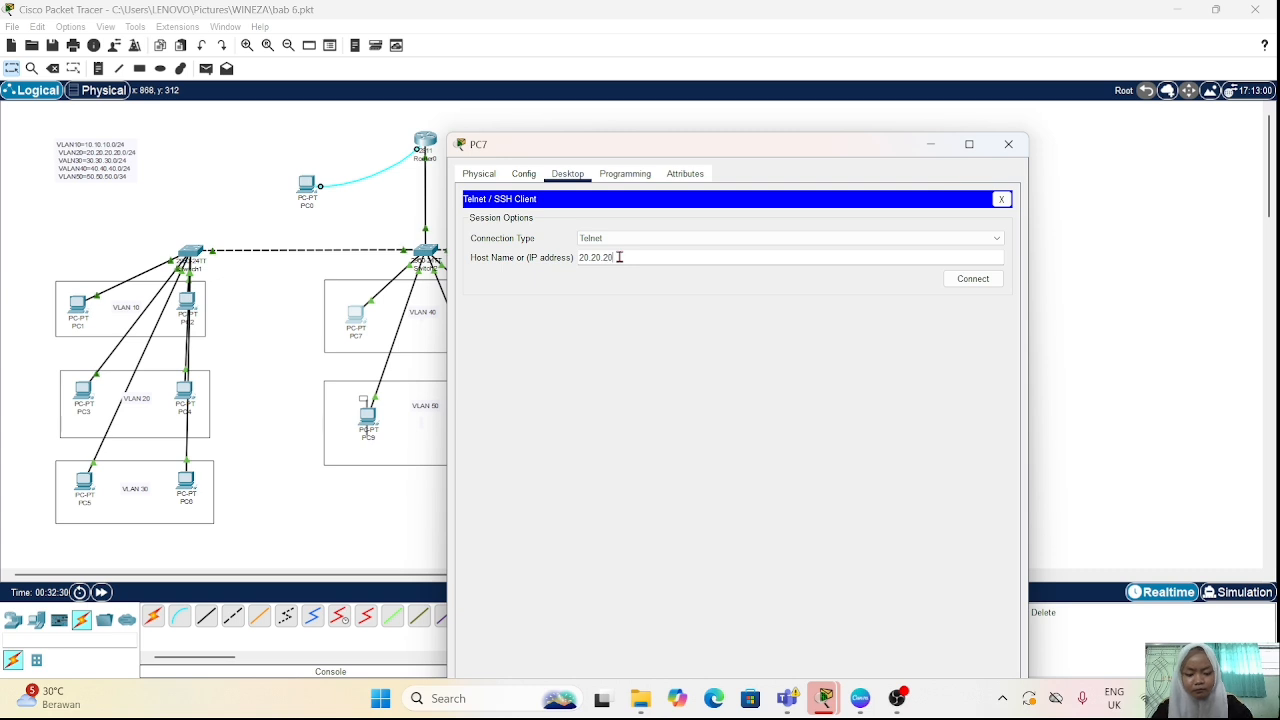
{"action": "type", "text": ".1"}
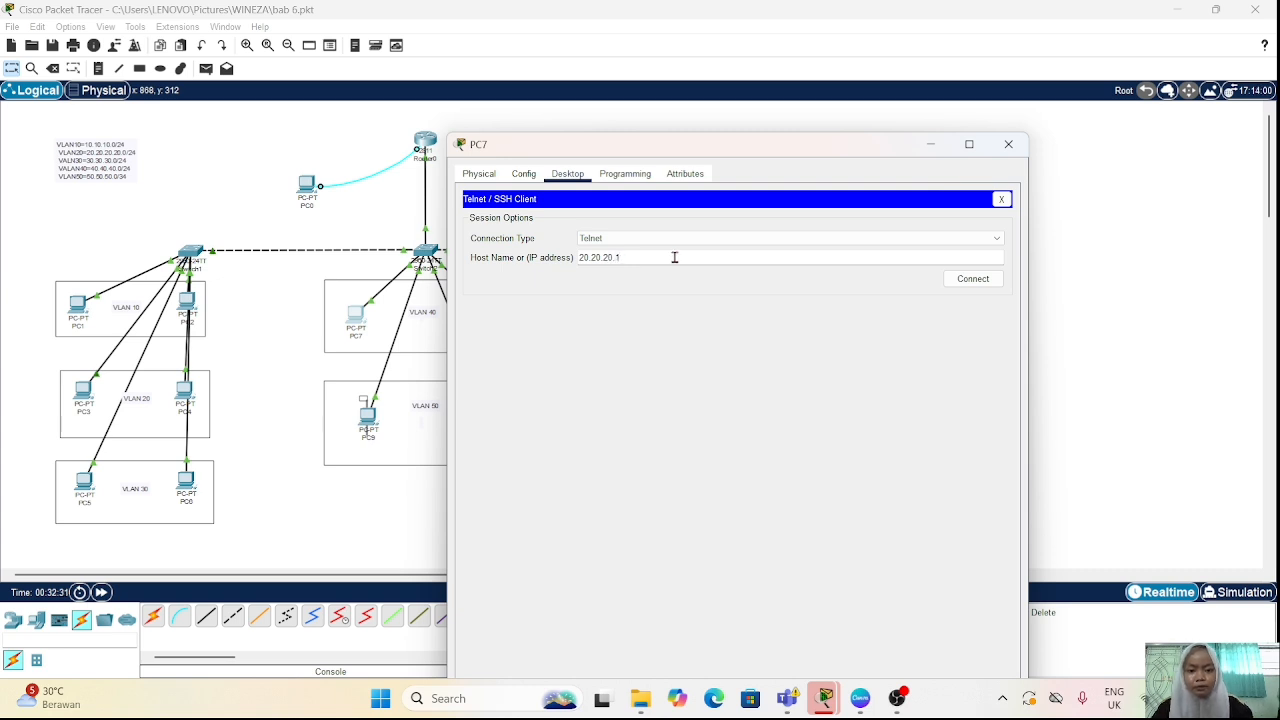
{"action": "left_click", "coordinate": [969, 278]}
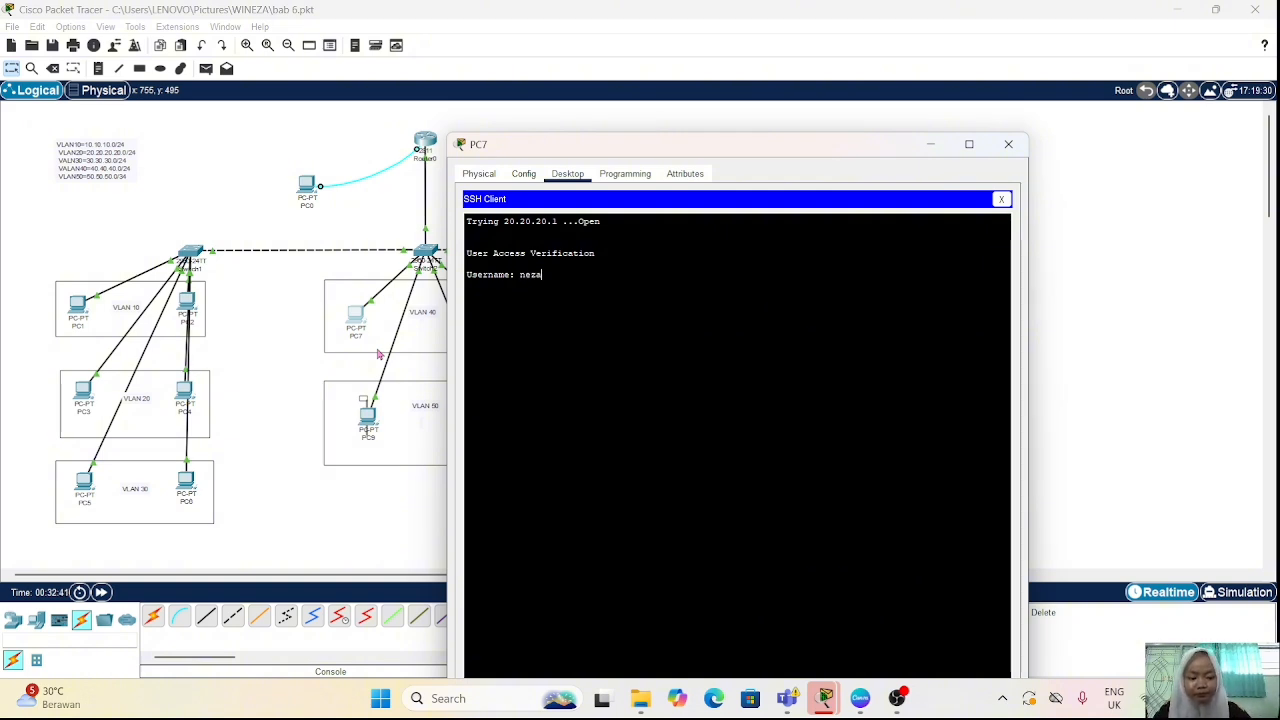
{"action": "key", "text": "Return"}
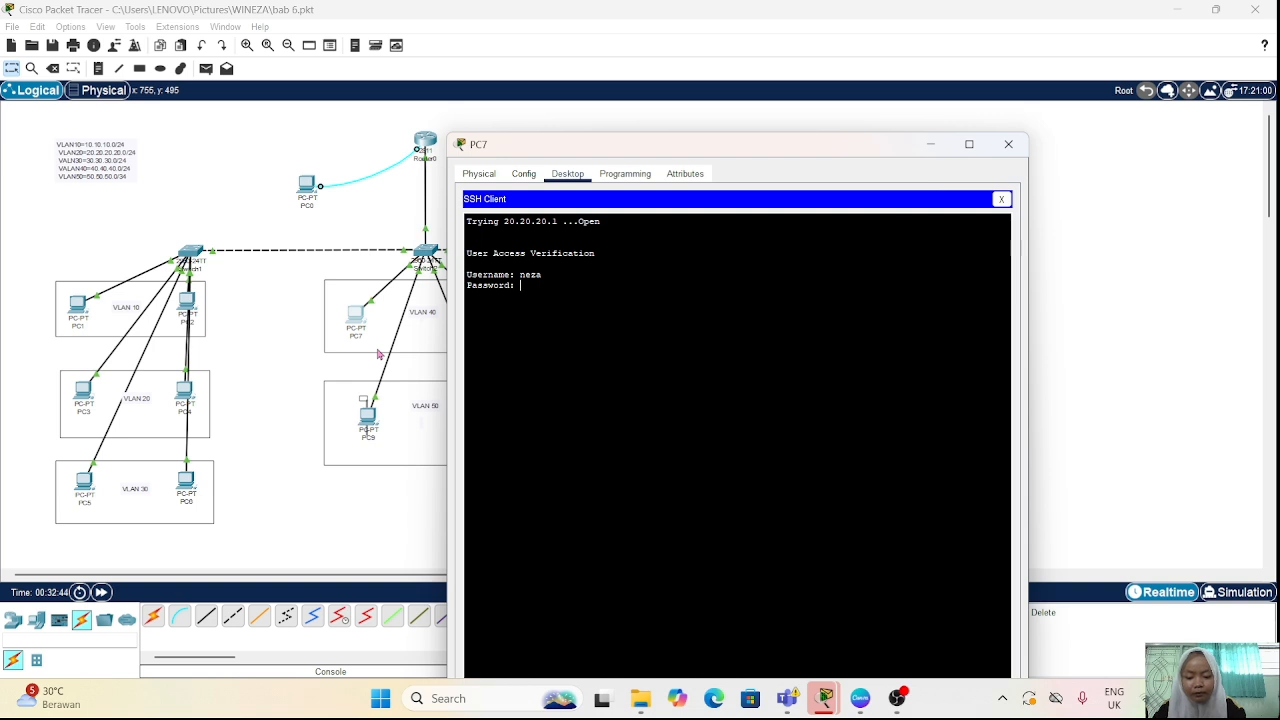
{"action": "key", "text": "Return"}
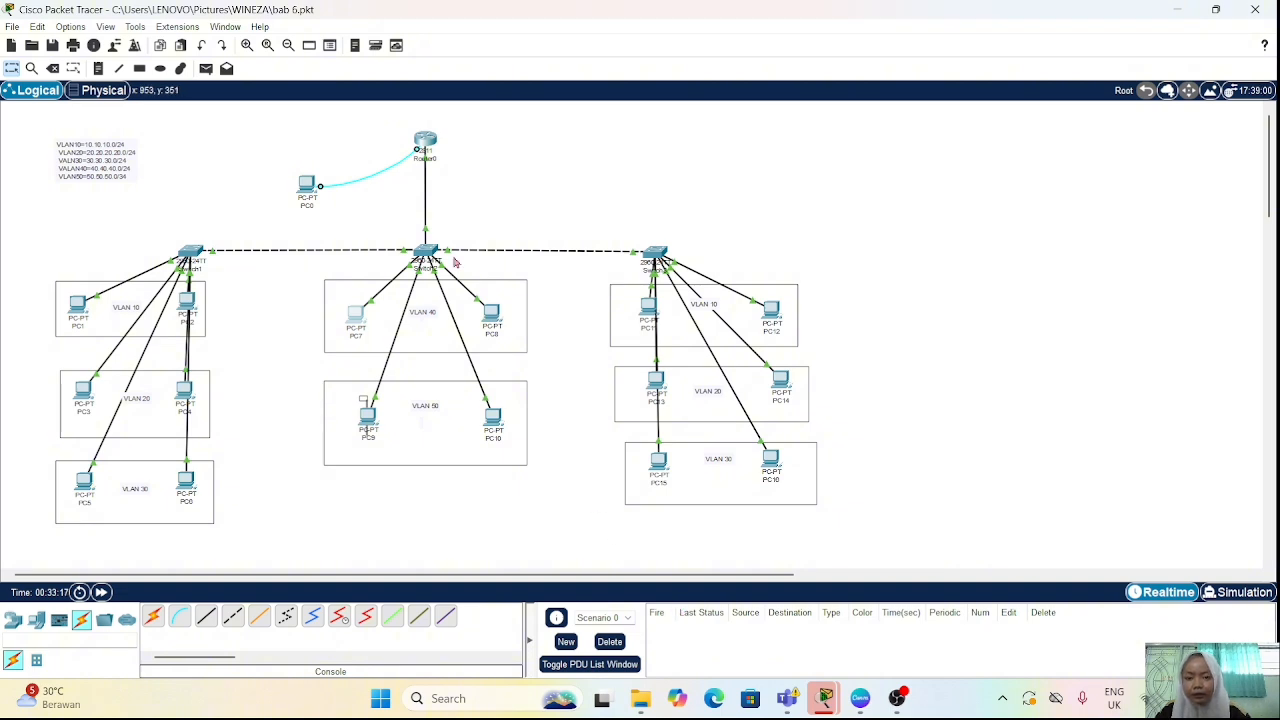
Step: Reopen Router0's command line and set the router's hostname to the local account's username with the "hostname" command
{"action": "left_click", "coordinate": [427, 149]}
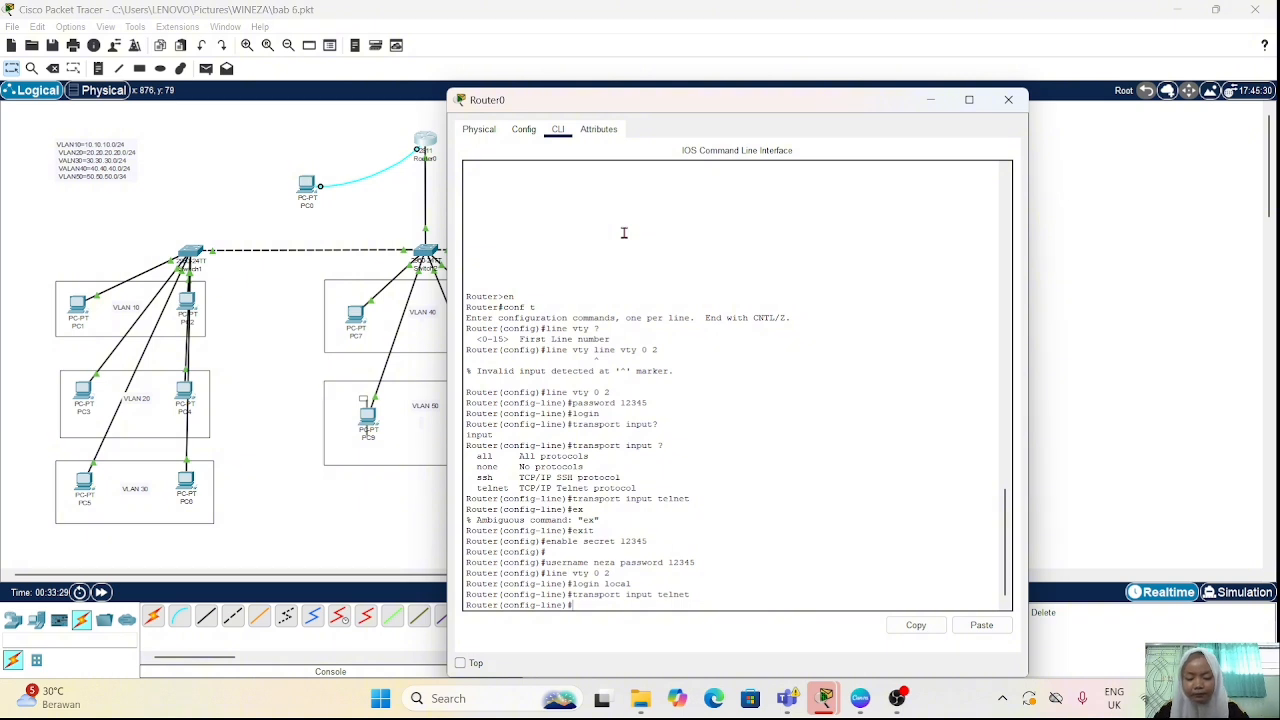
{"action": "type", "text": "t"}
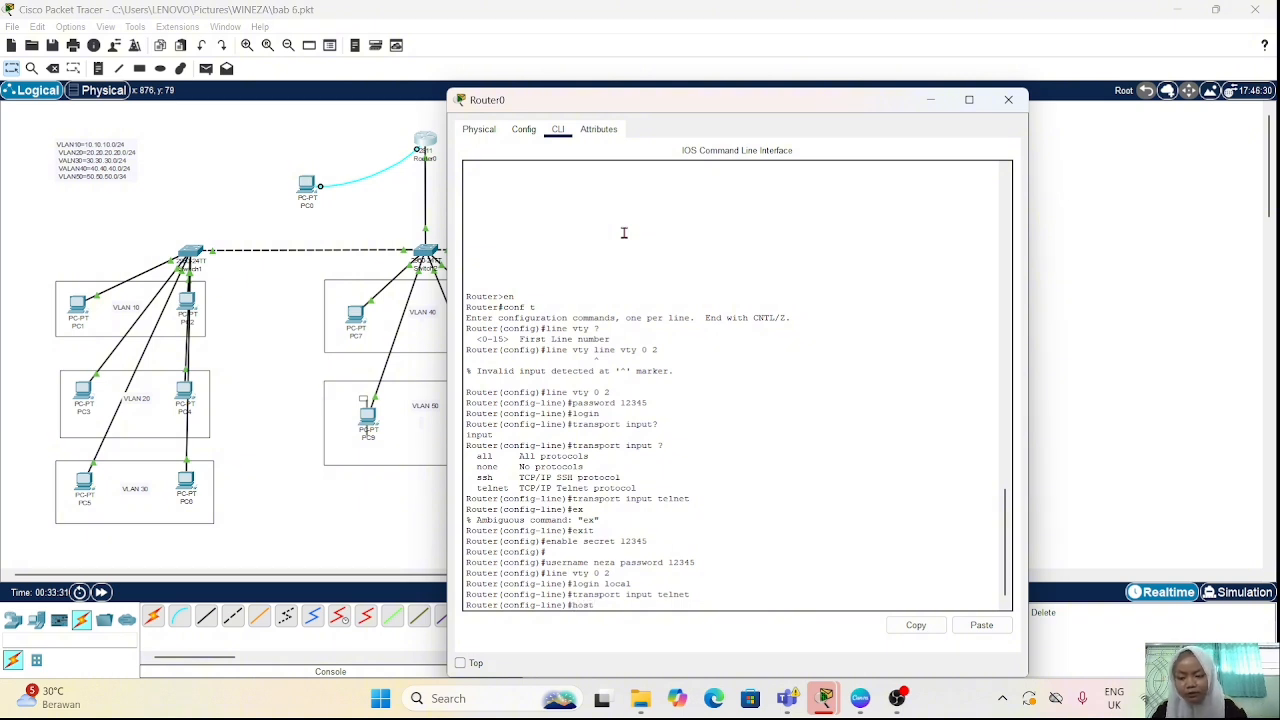
{"action": "type", "text": "name"}
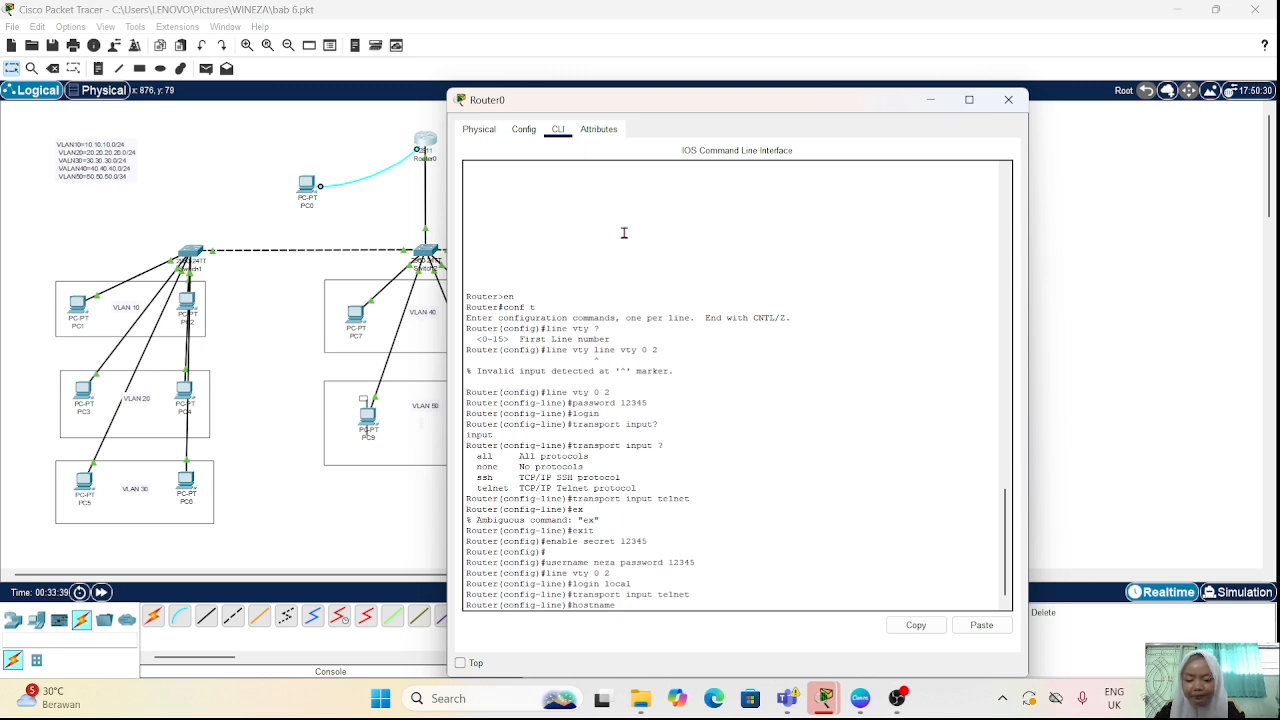
{"action": "type", "text": "nez"}
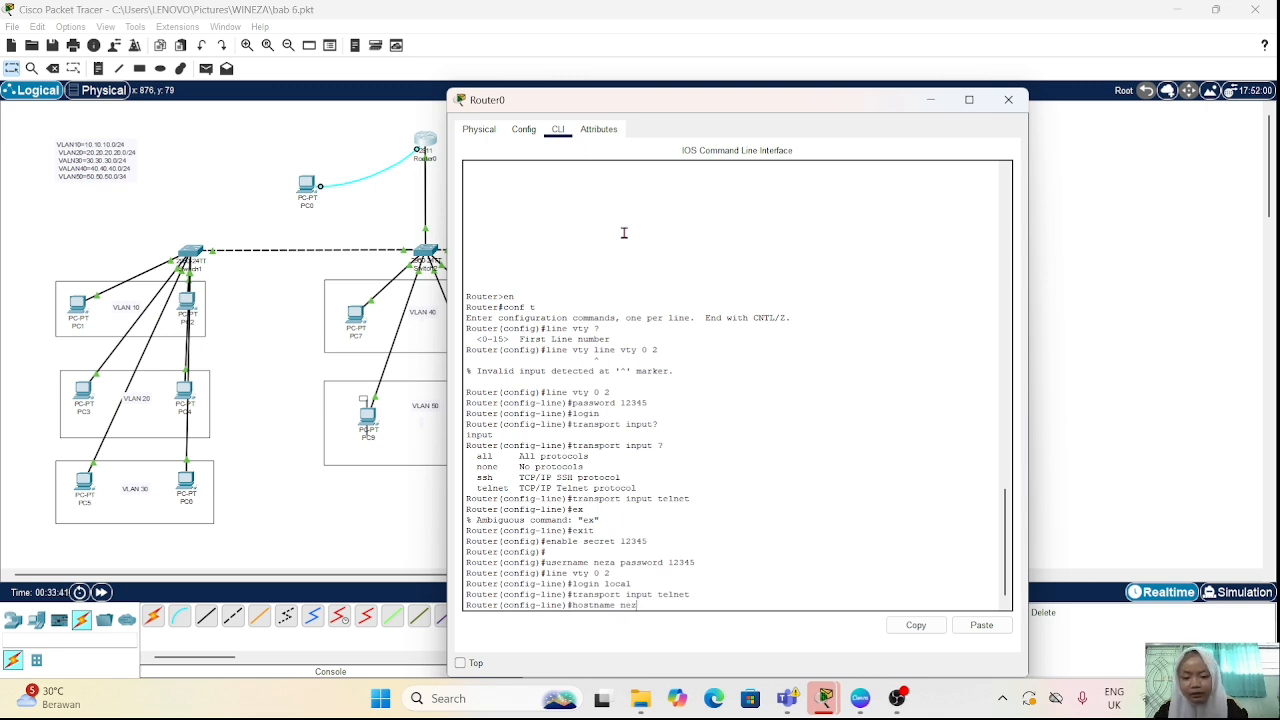
{"action": "type", "text": "a"}
{"action": "key", "text": "Return"}
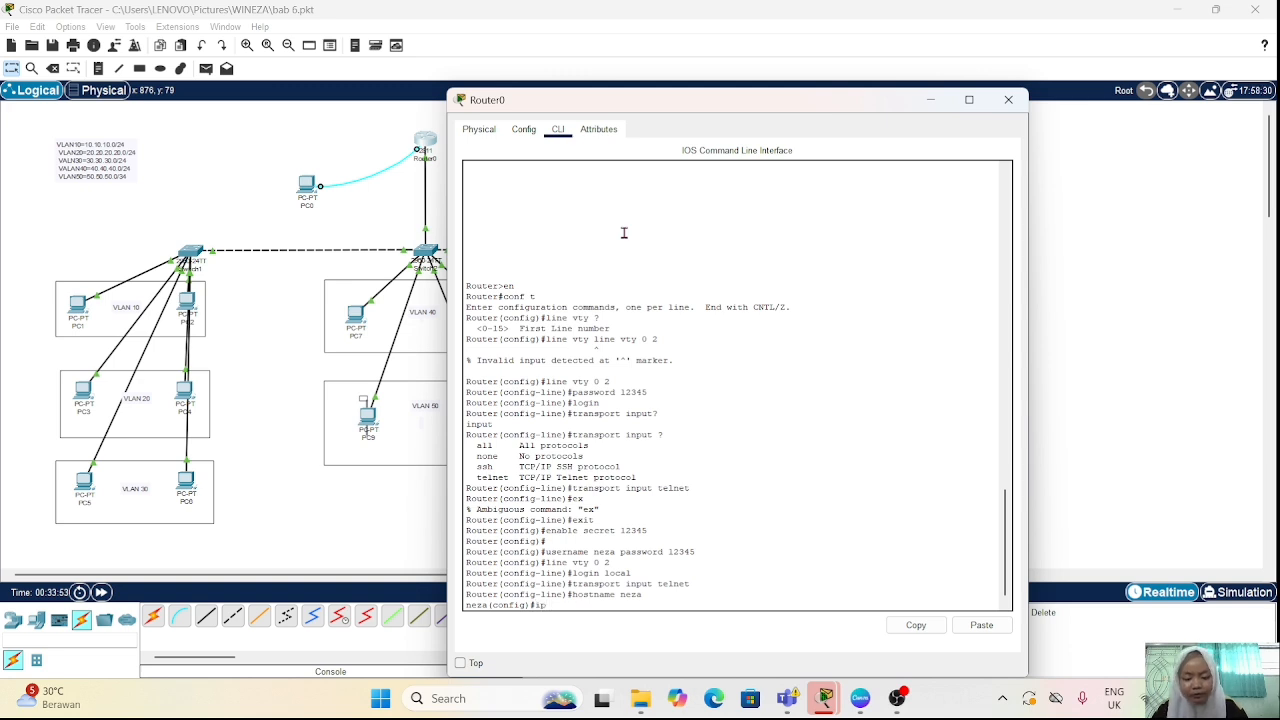
Step: Set the router's domain with "ip domain-name", using the router's hostname followed by .com
{"action": "type", "text": "domain-"}
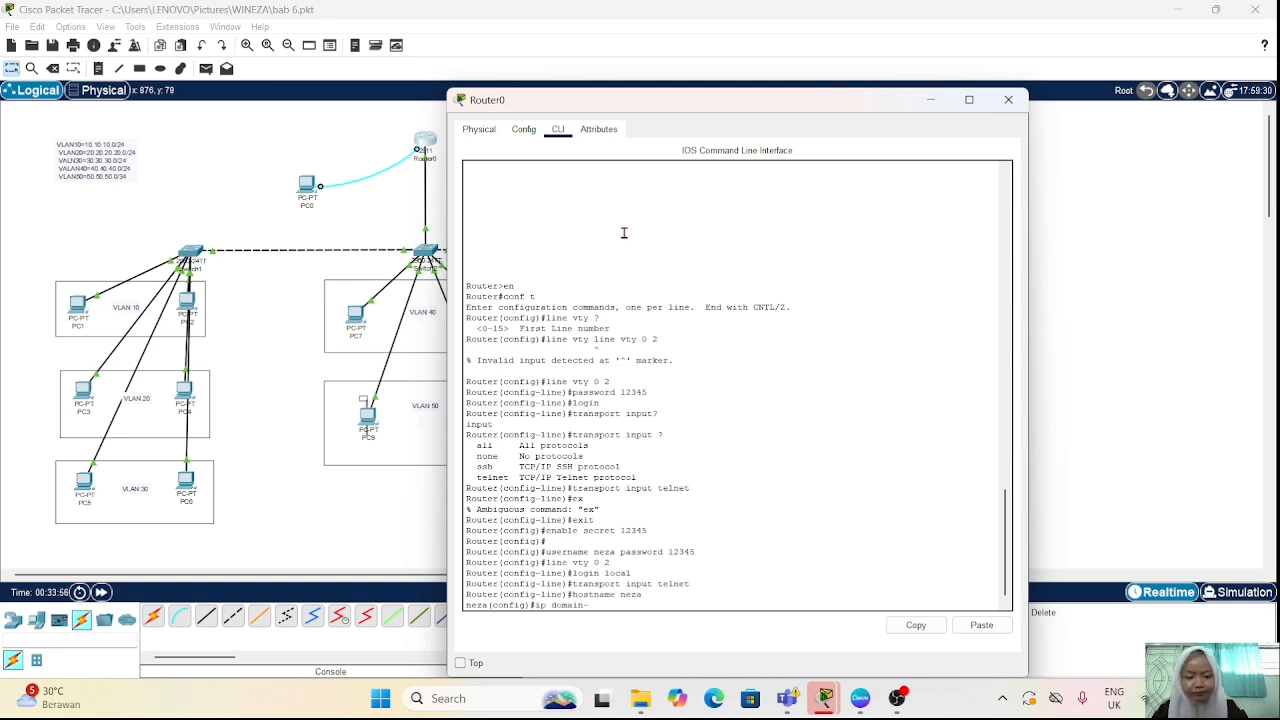
{"action": "type", "text": "name"}
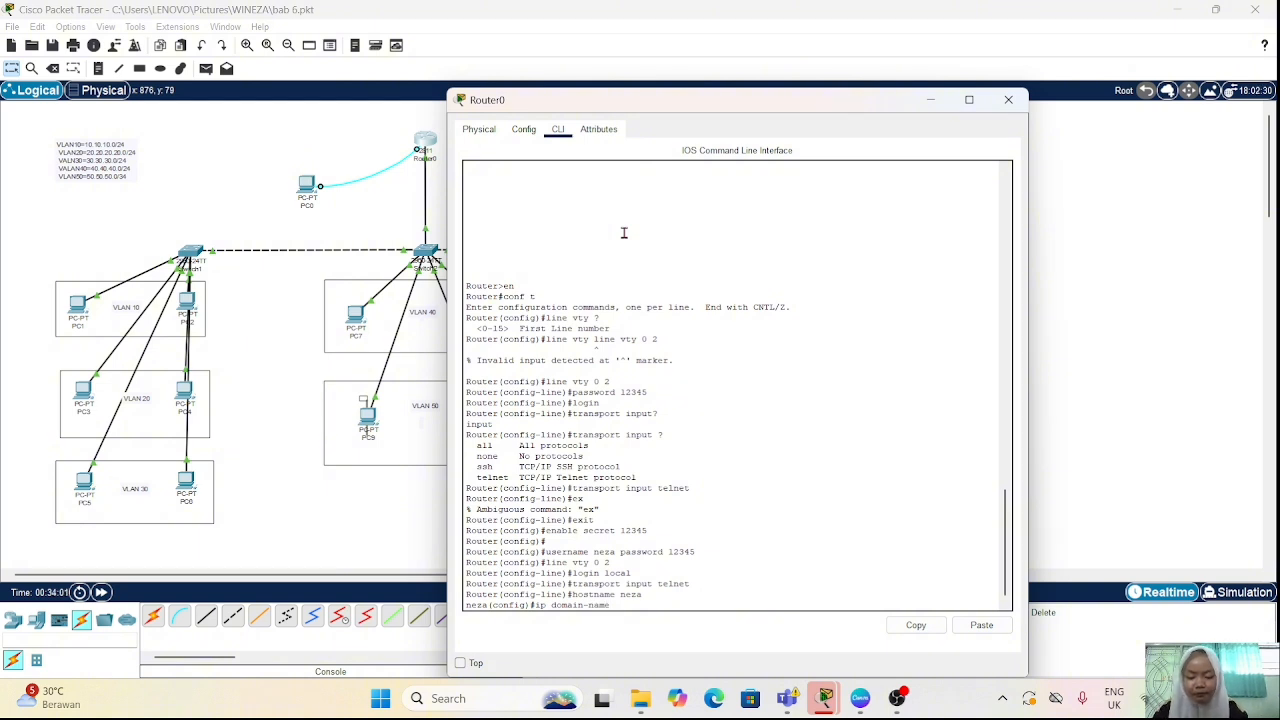
{"action": "type", "text": " neza"}
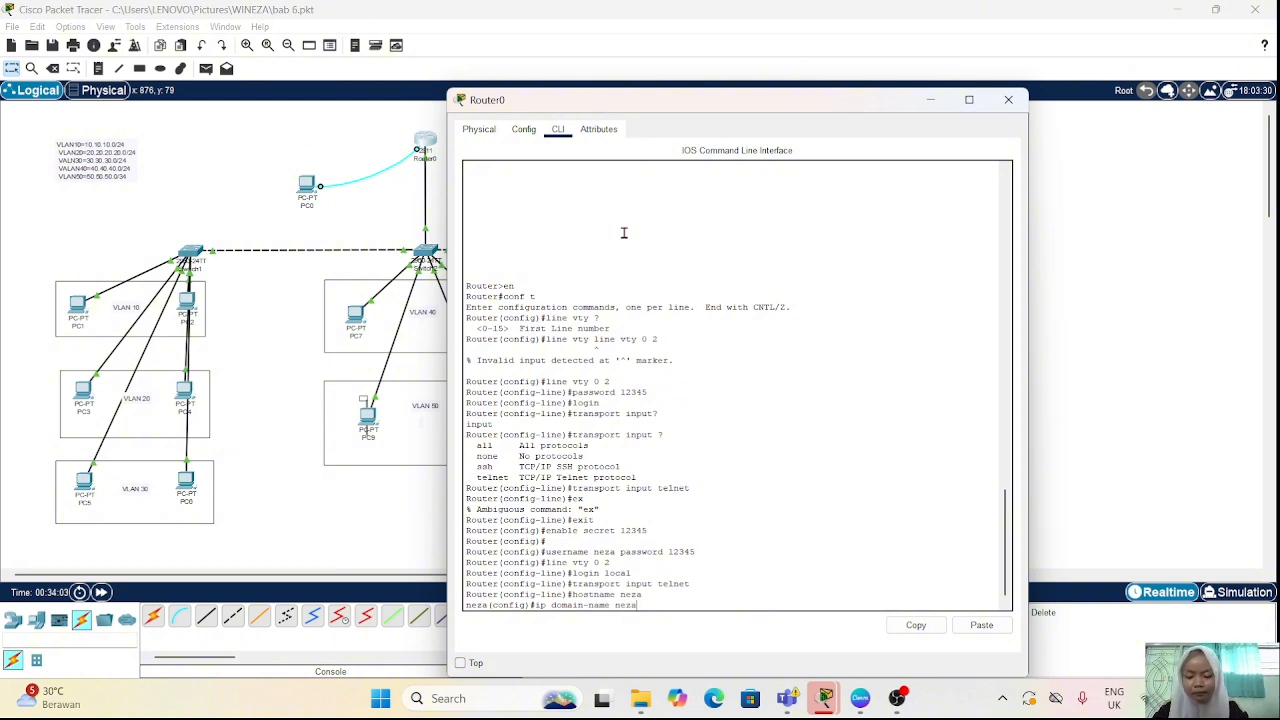
{"action": "type", "text": ".com"}
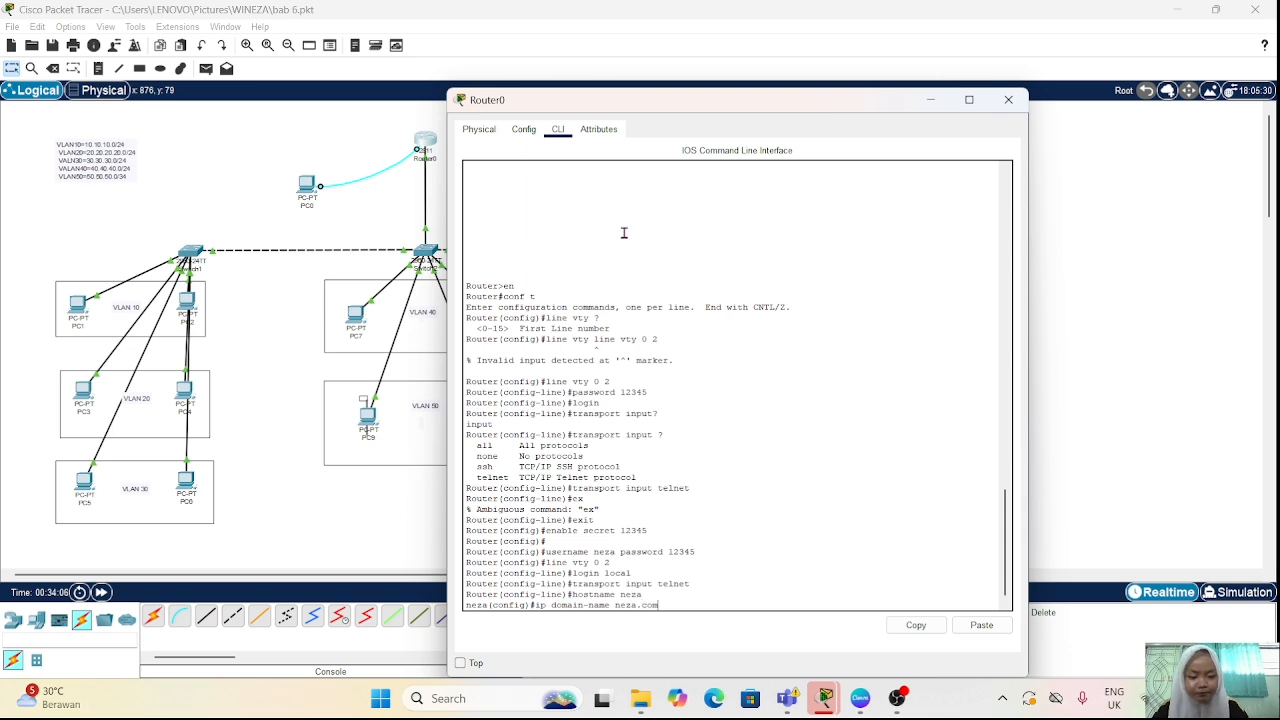
{"action": "key", "text": "Return"}
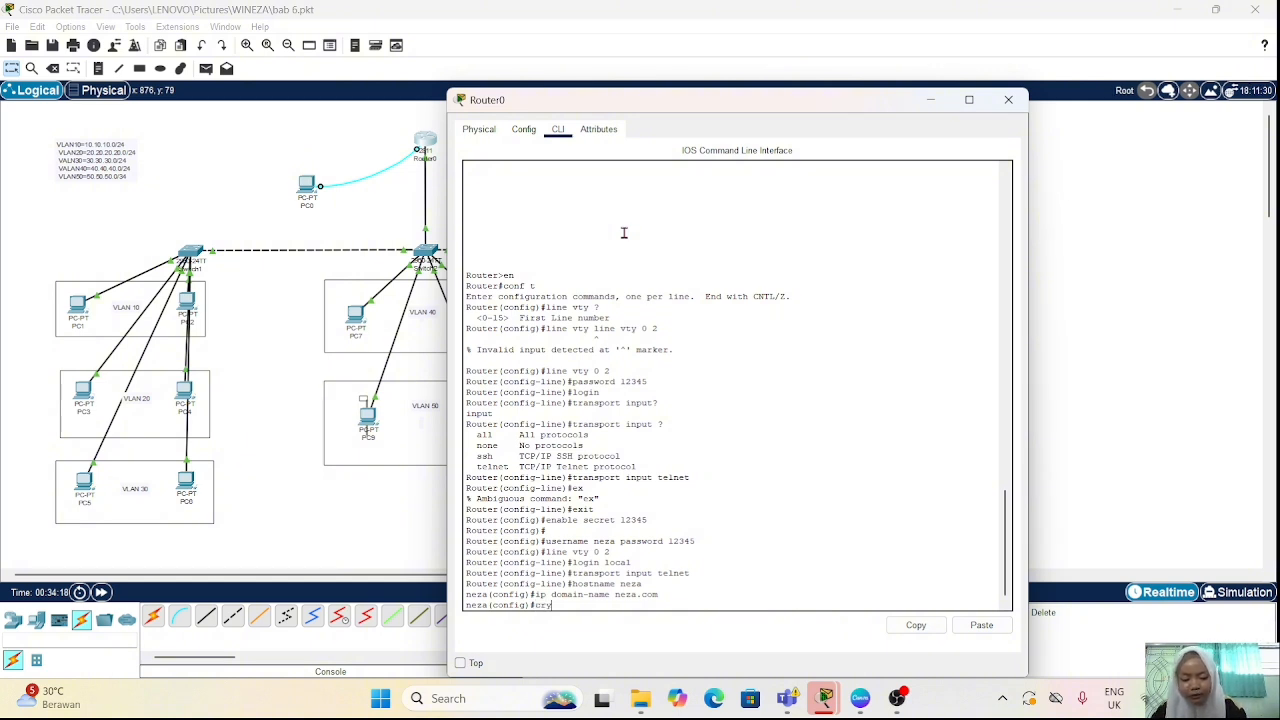
Step: Generate RSA keys on the router with "crypto key generate rsa" and a 1024-bit modulus
{"action": "type", "text": "pto key"}
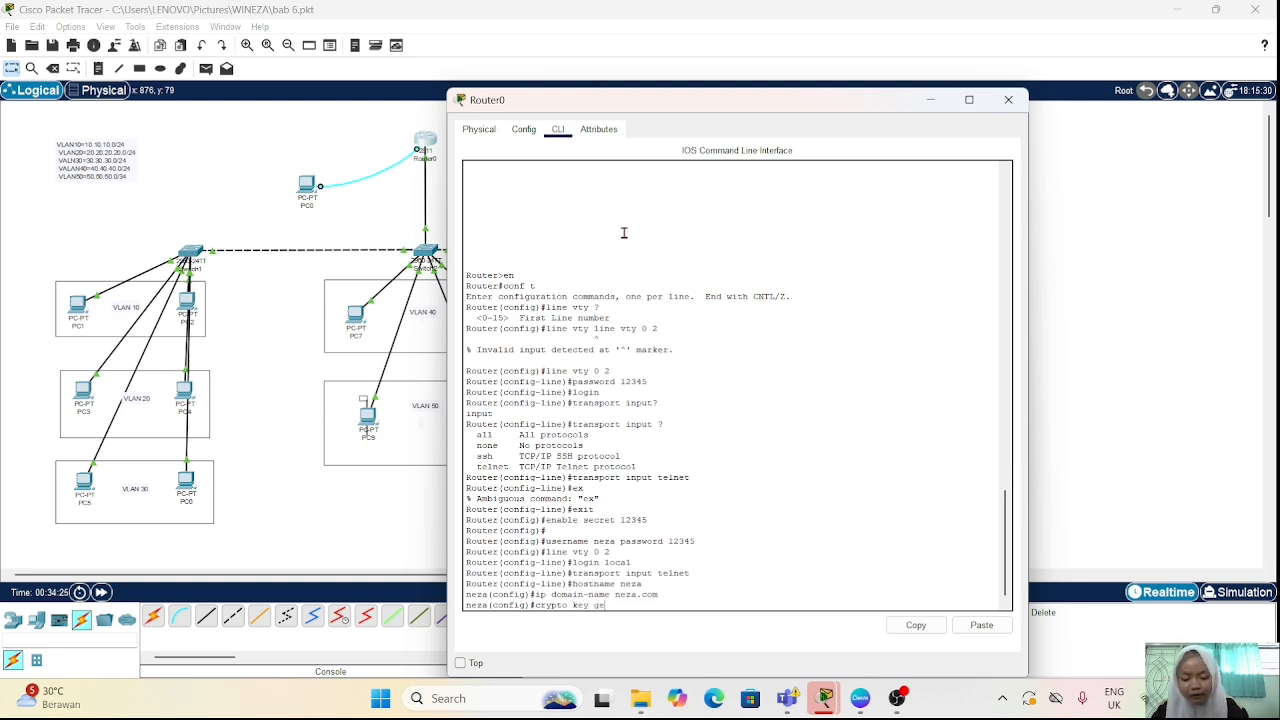
{"action": "type", "text": "generate"}
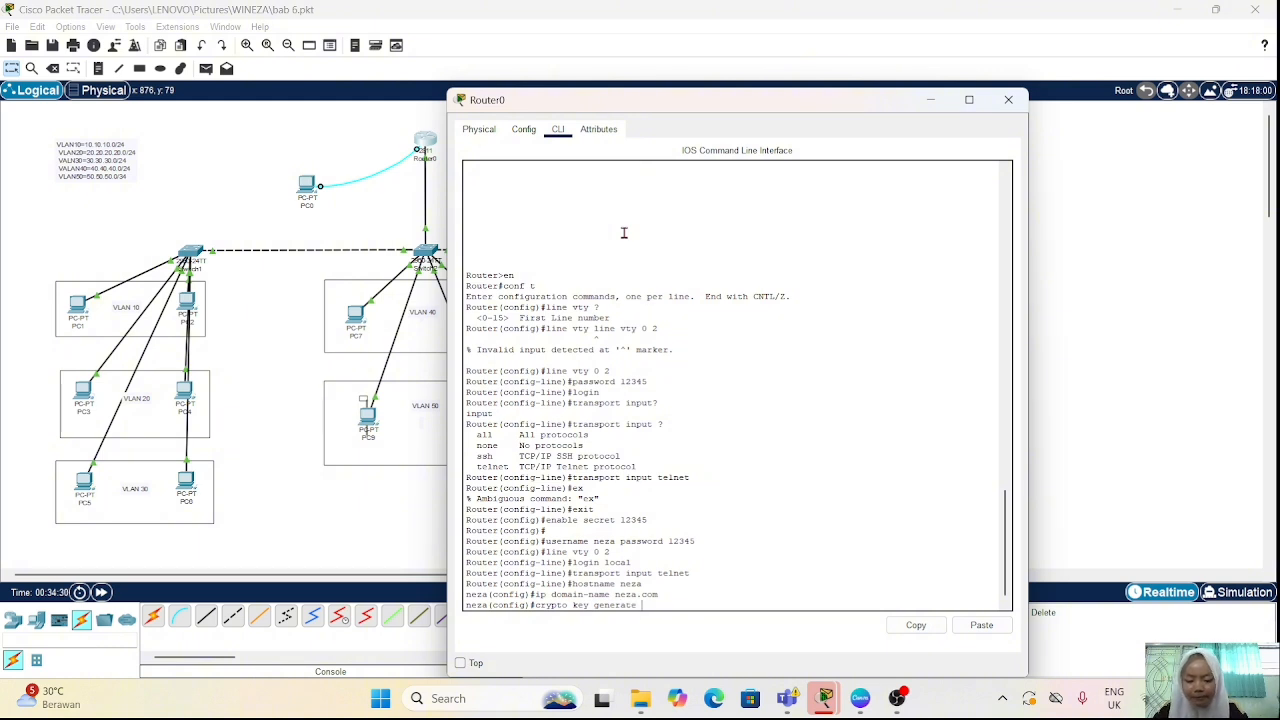
{"action": "type", "text": " rsa"}
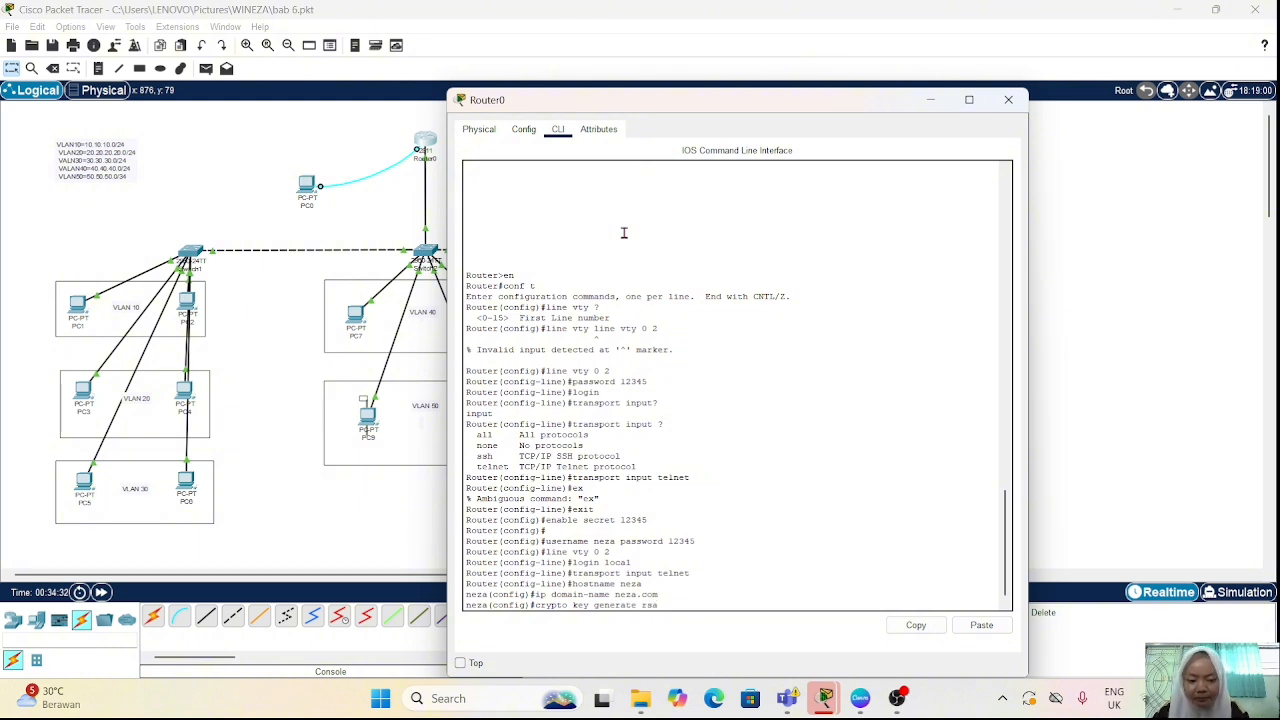
{"action": "key", "text": "Return"}
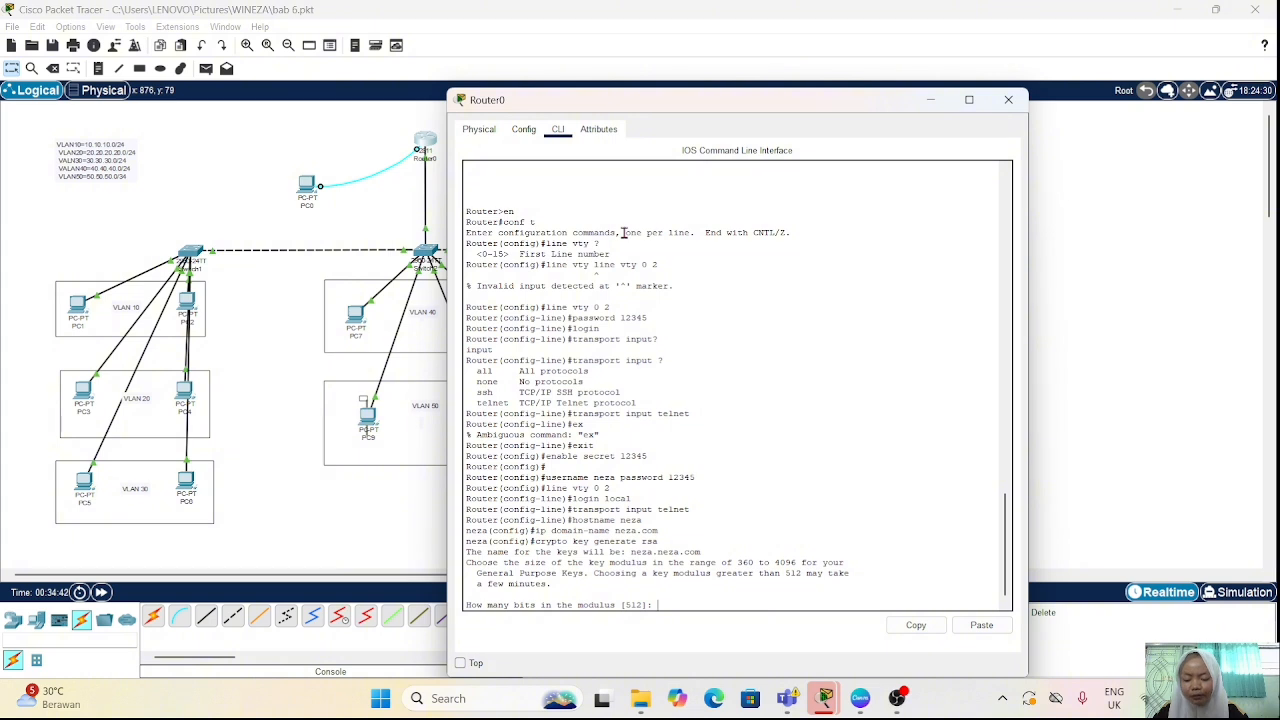
{"action": "type", "text": "10"}
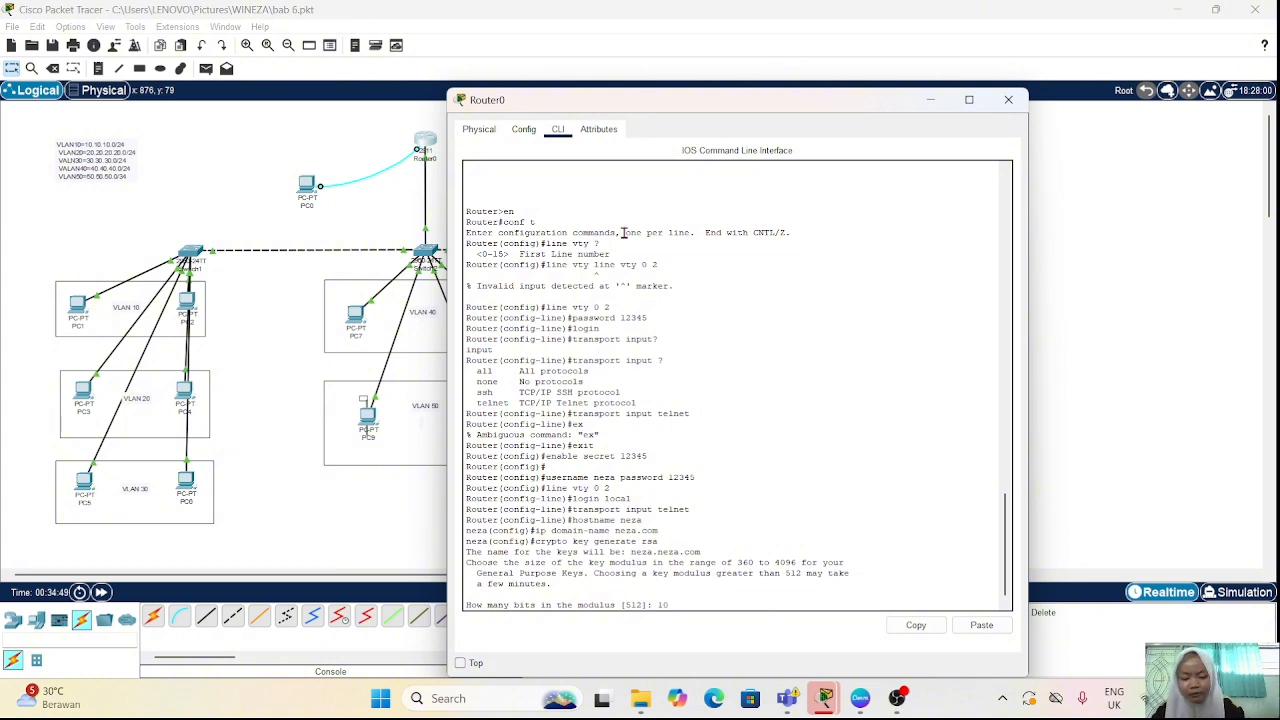
{"action": "type", "text": "24"}
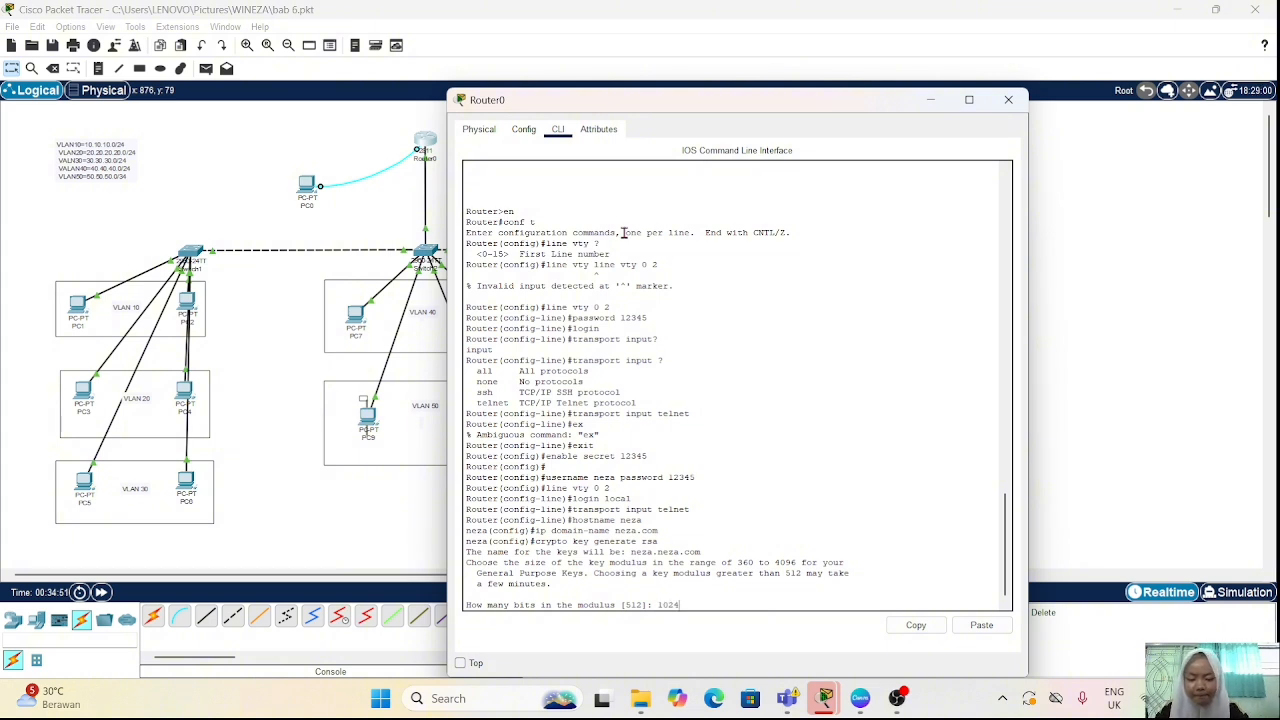
{"action": "key", "text": "Return"}
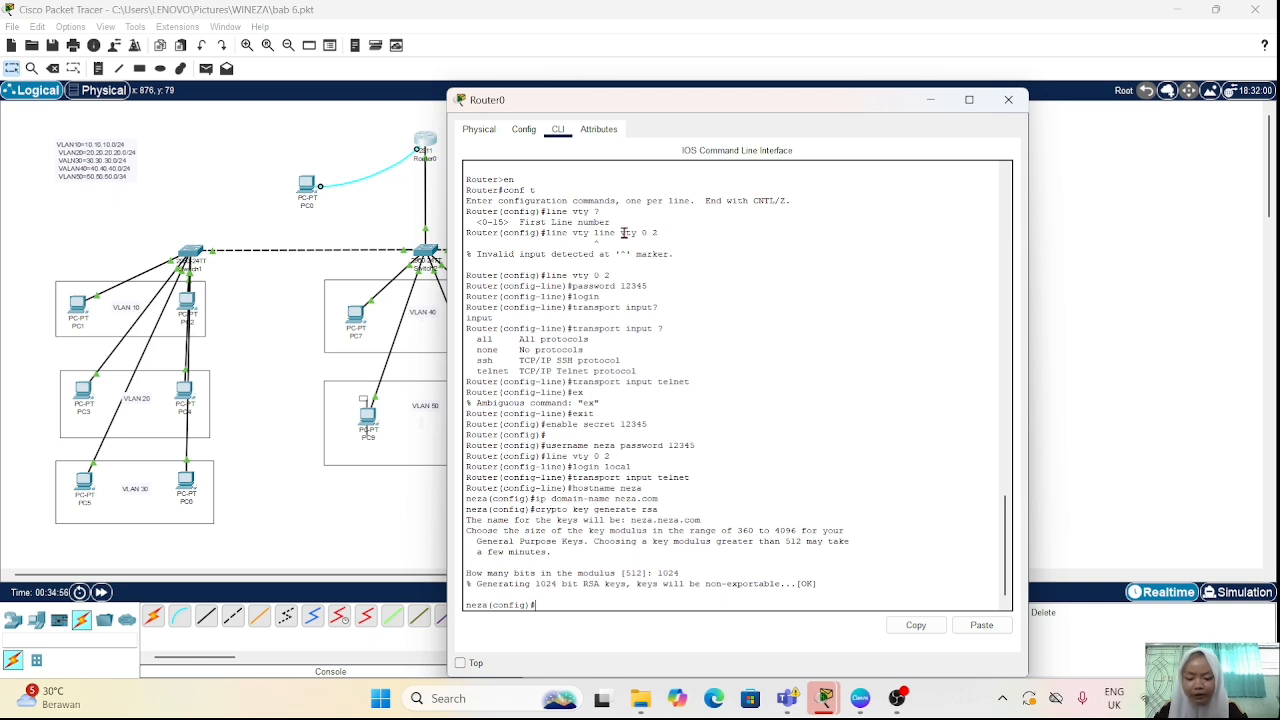
Step: Enter configuration of vty lines 0 to 2 and permit SSH with "transport input ssh"
{"action": "type", "text": "line vty"}
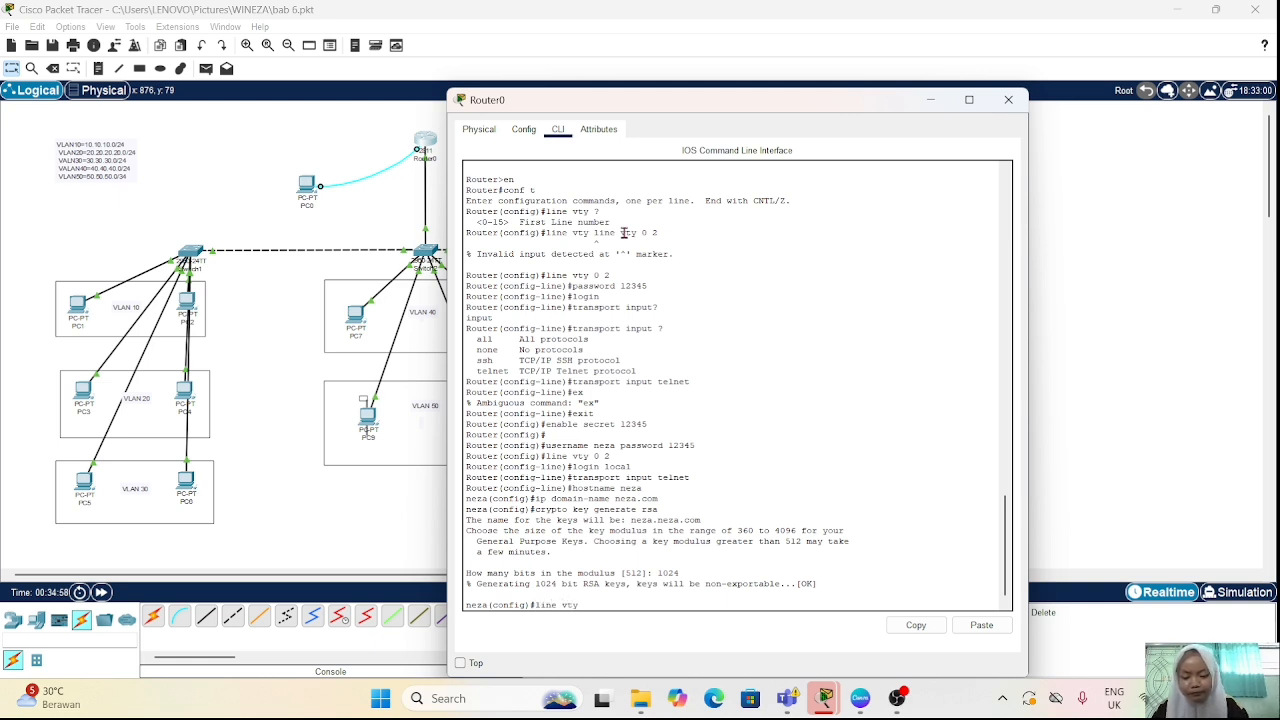
{"action": "type", "text": " 0 2"}
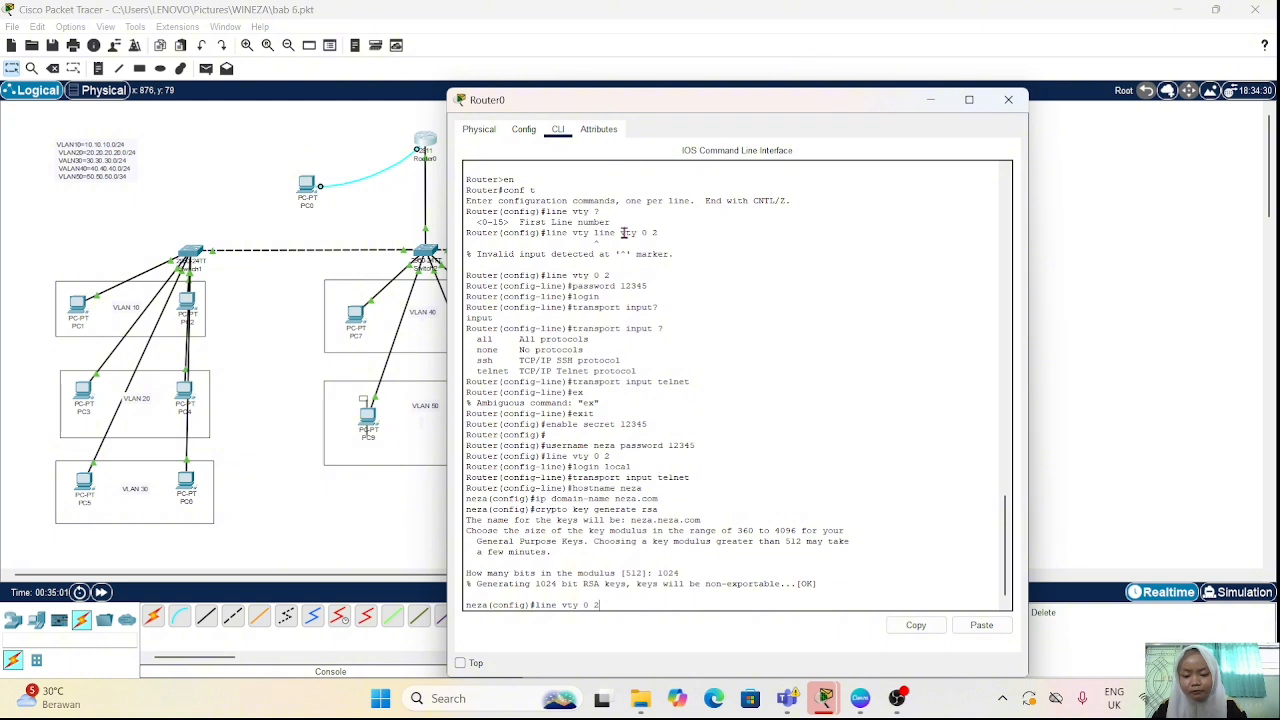
{"action": "key", "text": "Return"}
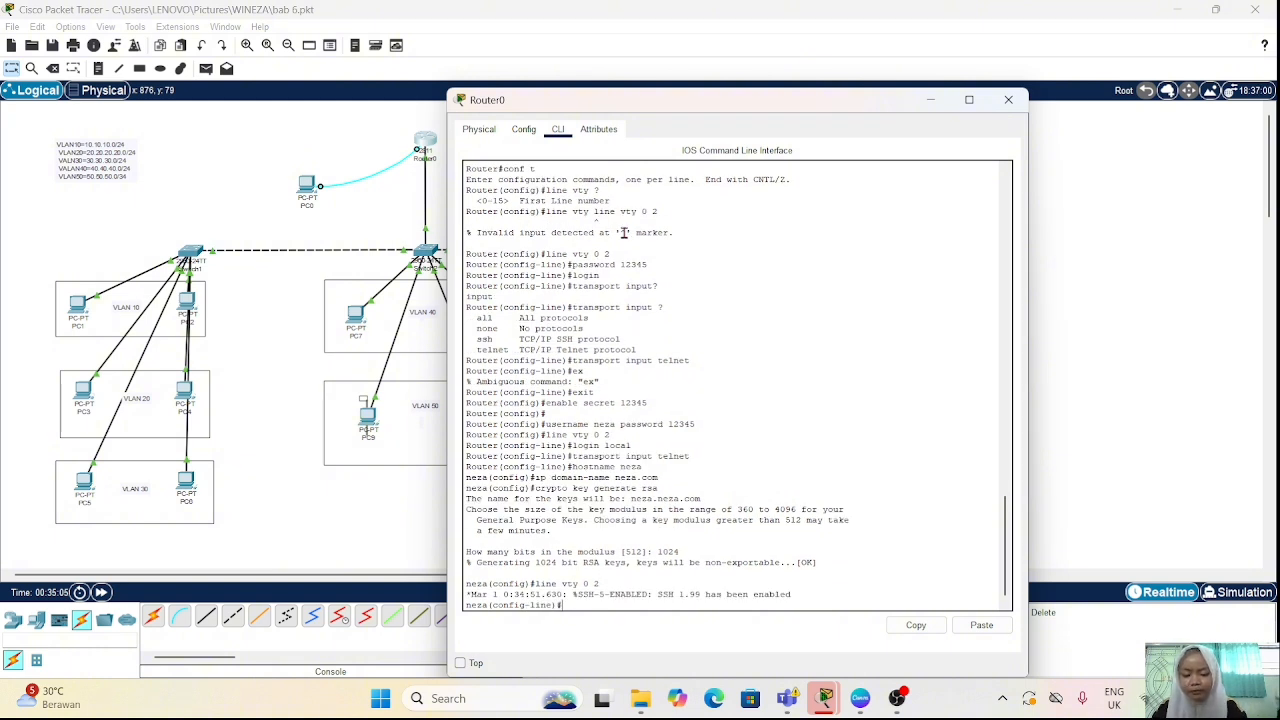
{"action": "type", "text": "tra"}
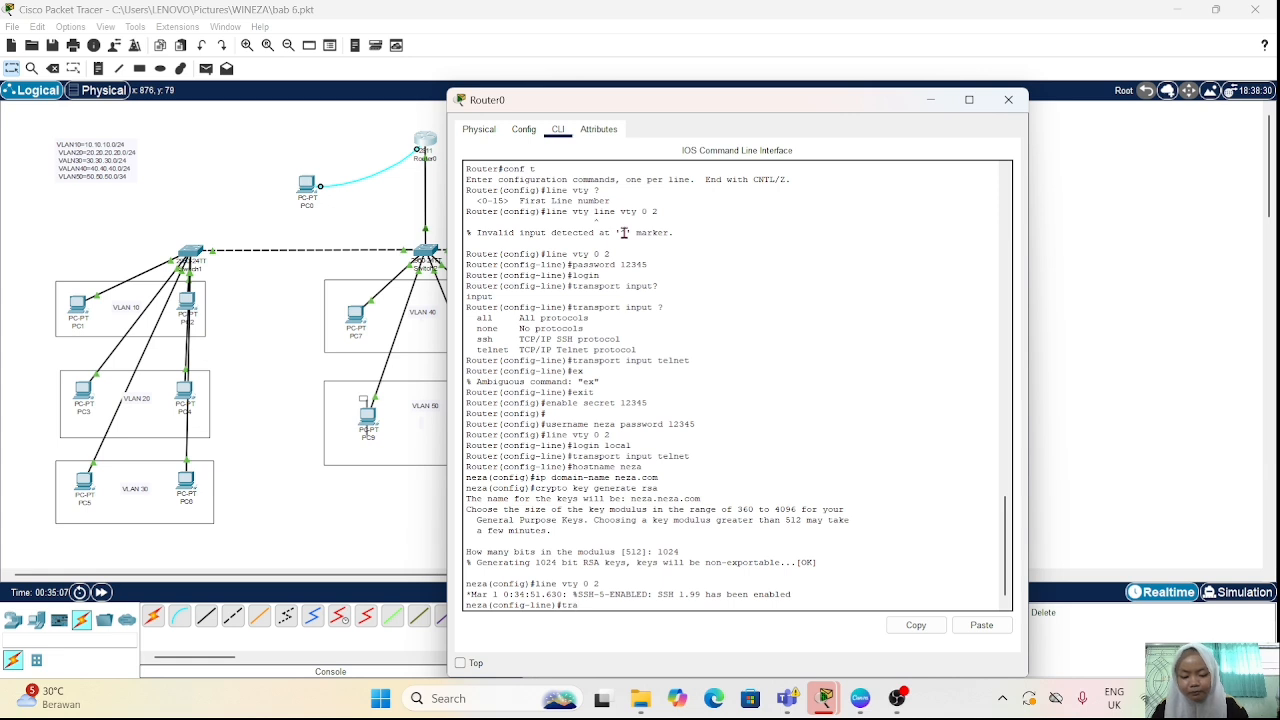
{"action": "type", "text": "nsport in"}
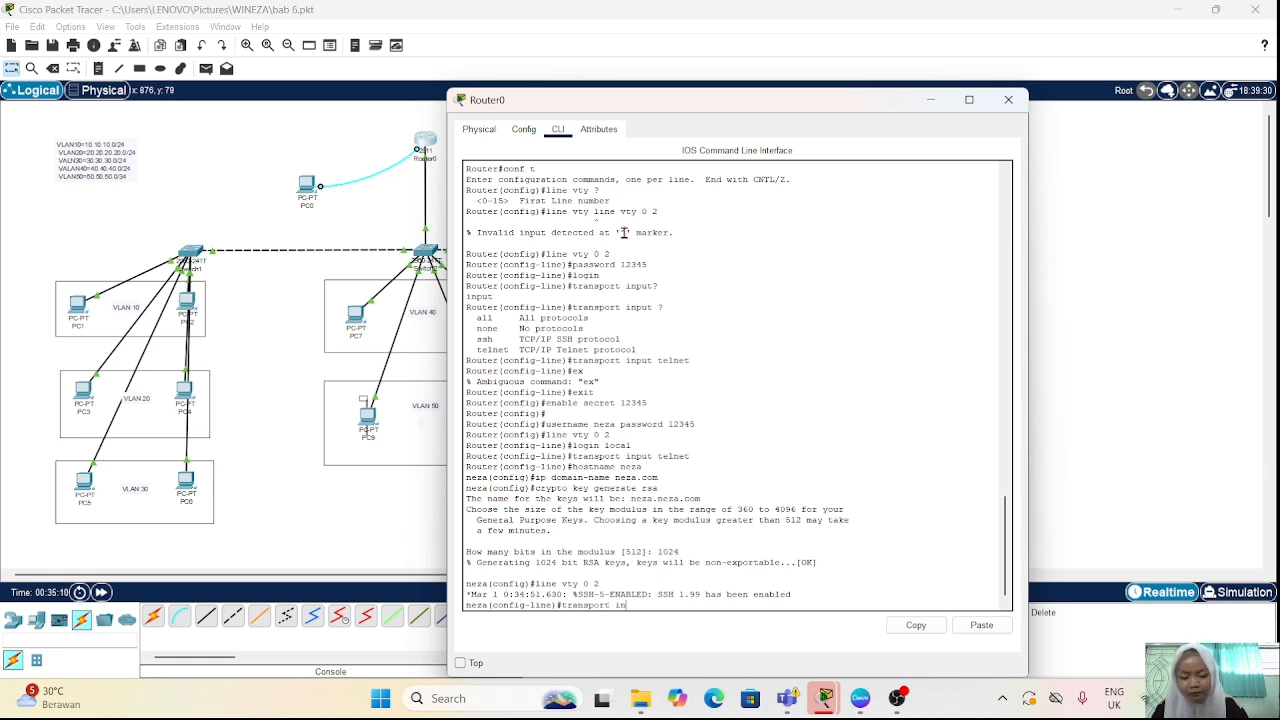
{"action": "type", "text": "put s"}
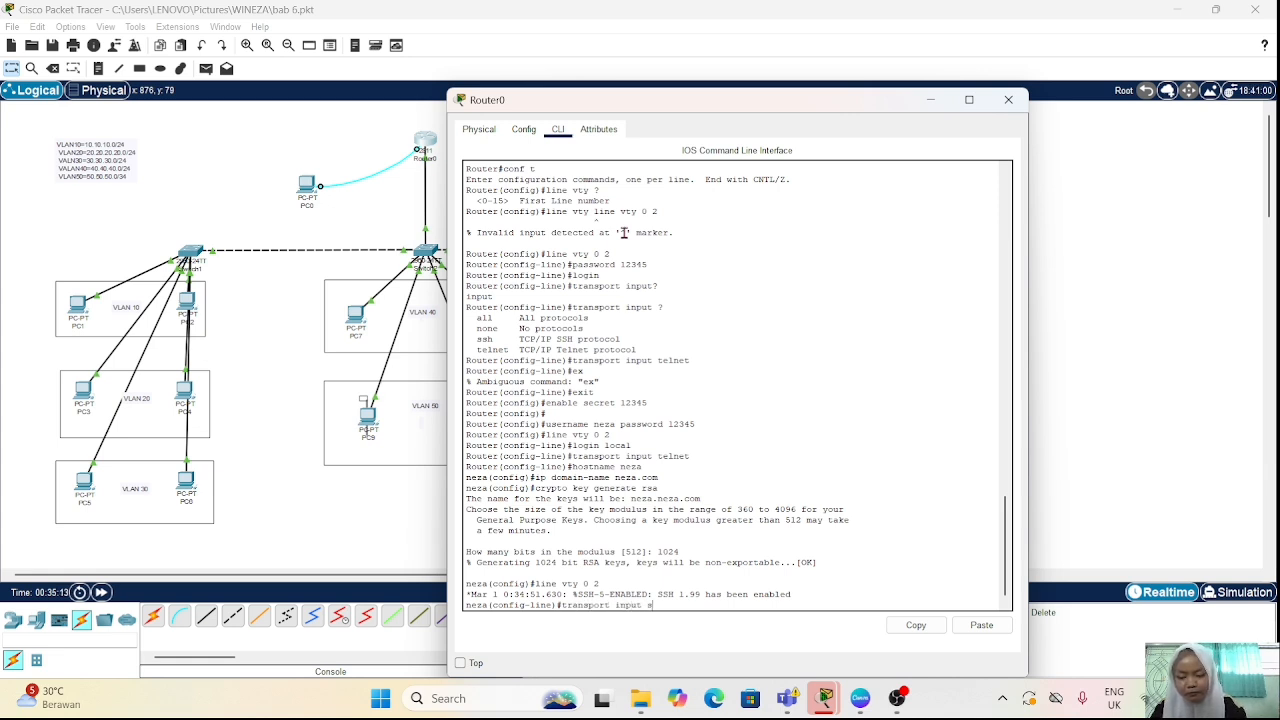
{"action": "type", "text": "sh"}
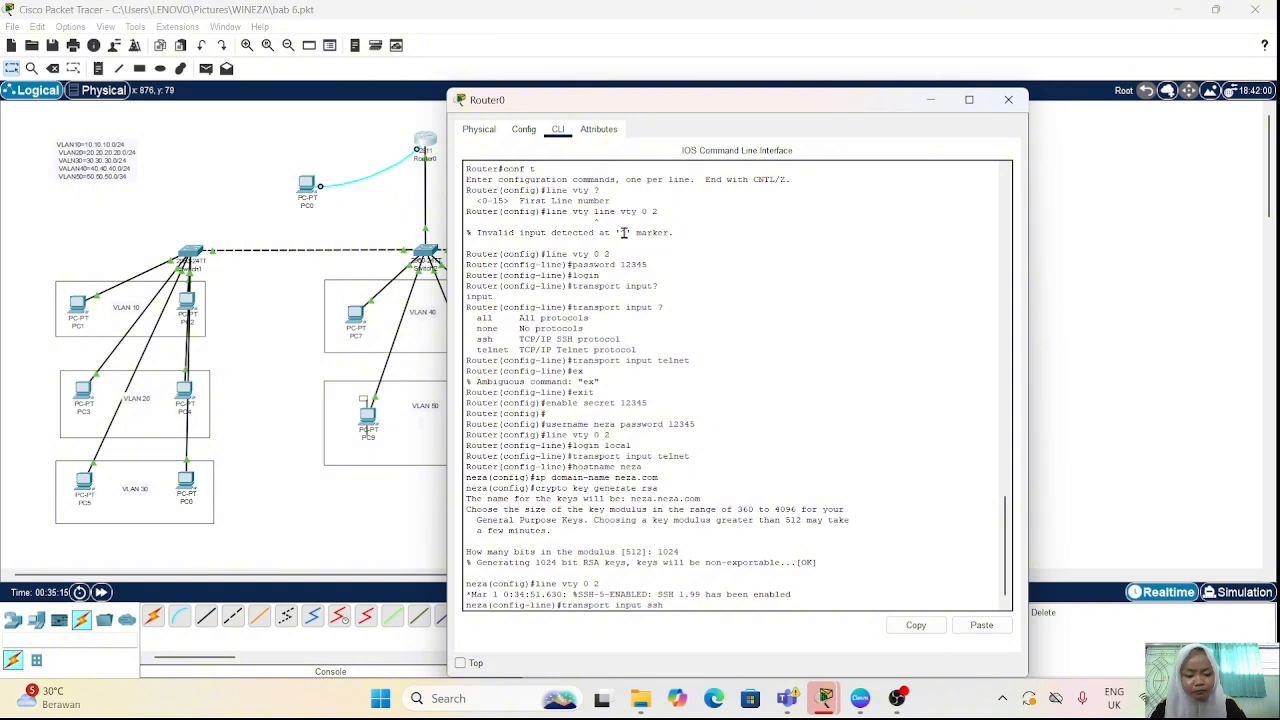
{"action": "key", "text": "Return"}
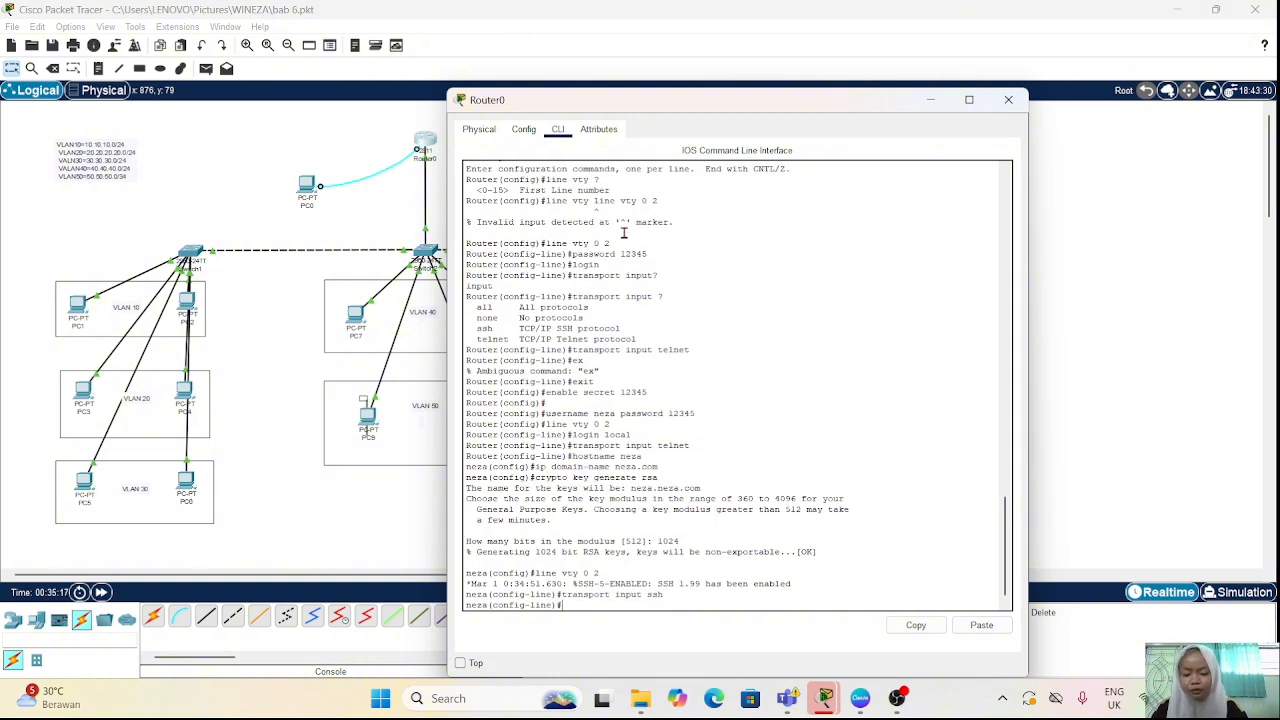
Step: Return to the network topology and open the Telnet / SSH Client on PC8 in VLAN 40
{"action": "left_click", "coordinate": [268, 347]}
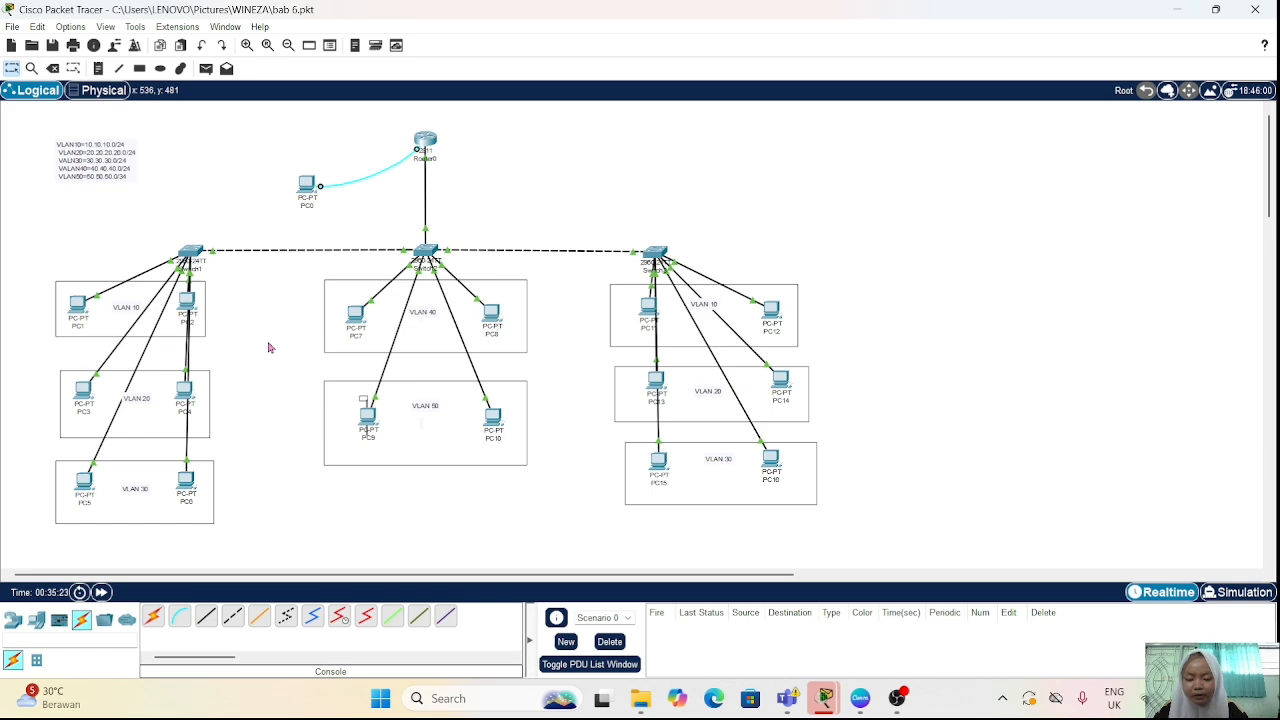
{"action": "left_click", "coordinate": [492, 316]}
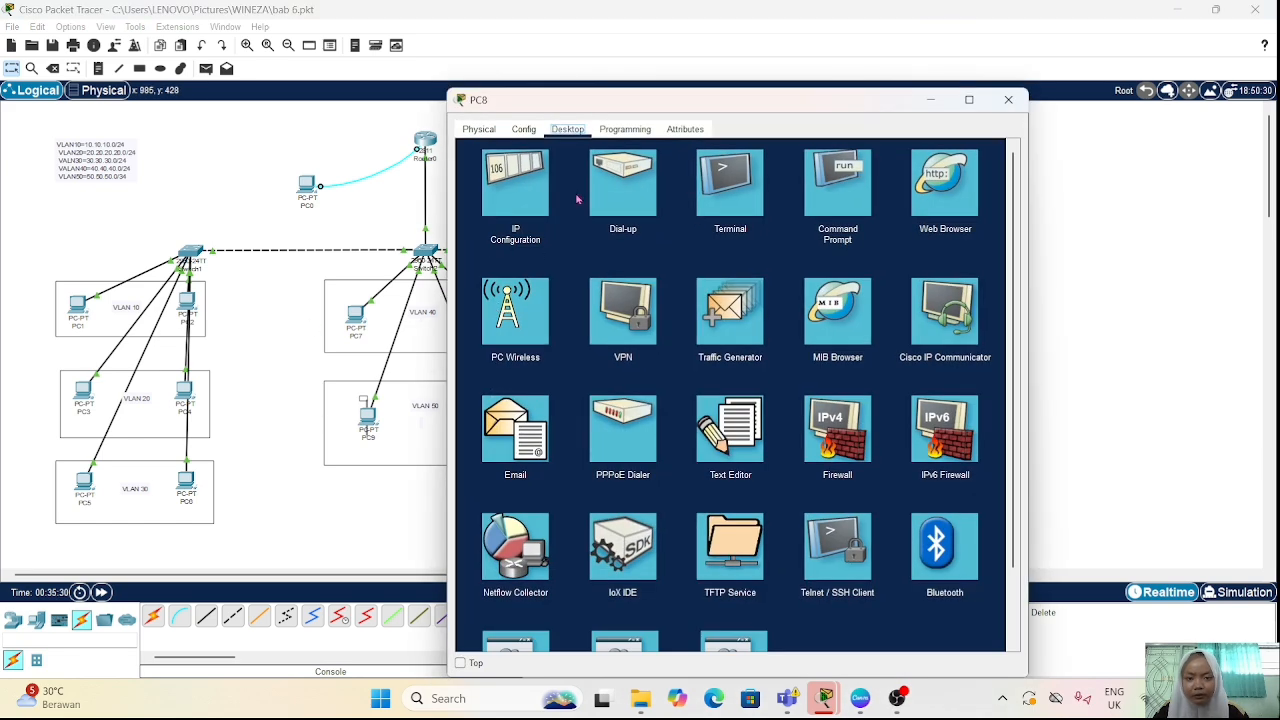
{"action": "left_click", "coordinate": [835, 562]}
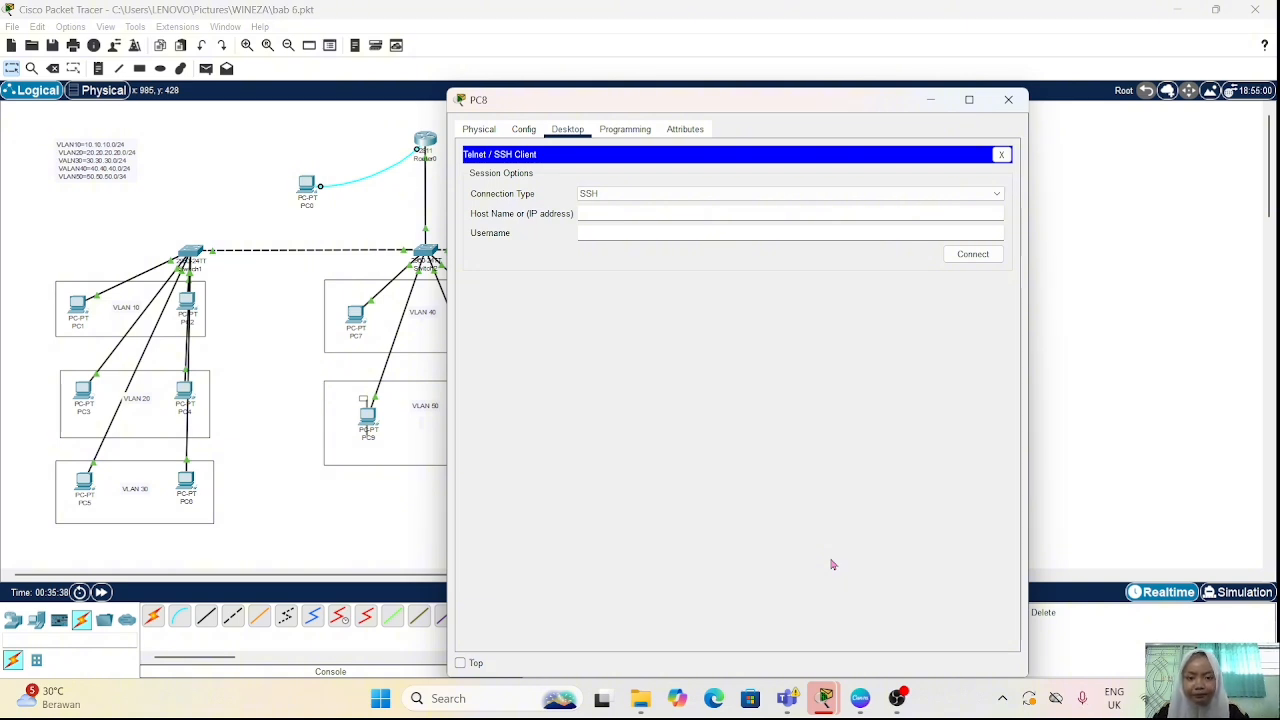
Step: Connect from PC8 over SSH to 30.30.30.1 with the local username and submit the account password
{"action": "left_click", "coordinate": [617, 210]}
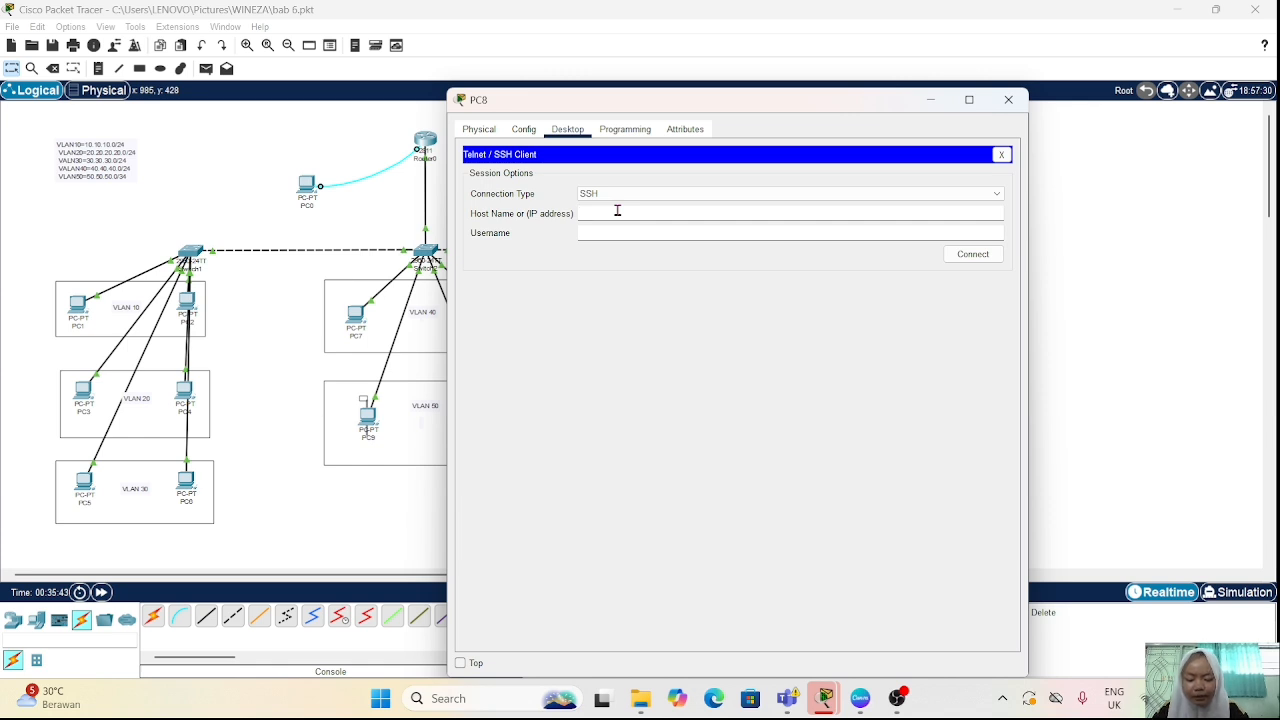
{"action": "type", "text": "30"}
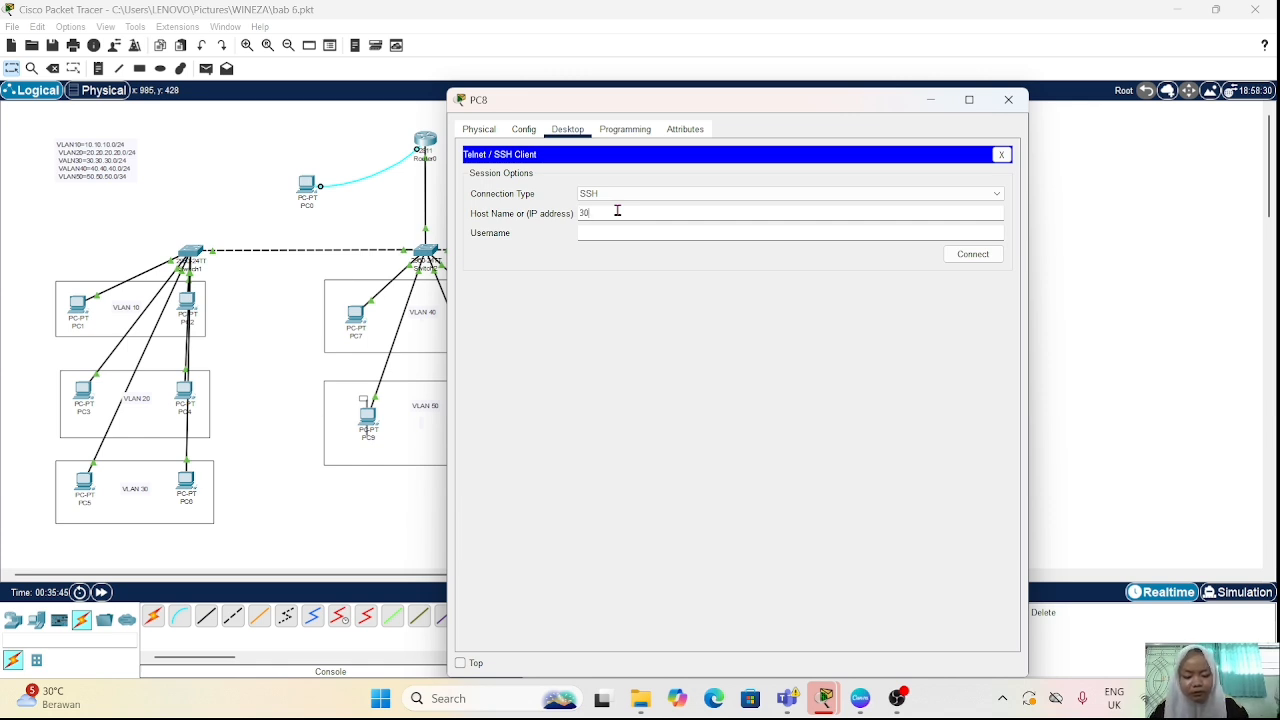
{"action": "type", "text": ".30.30"}
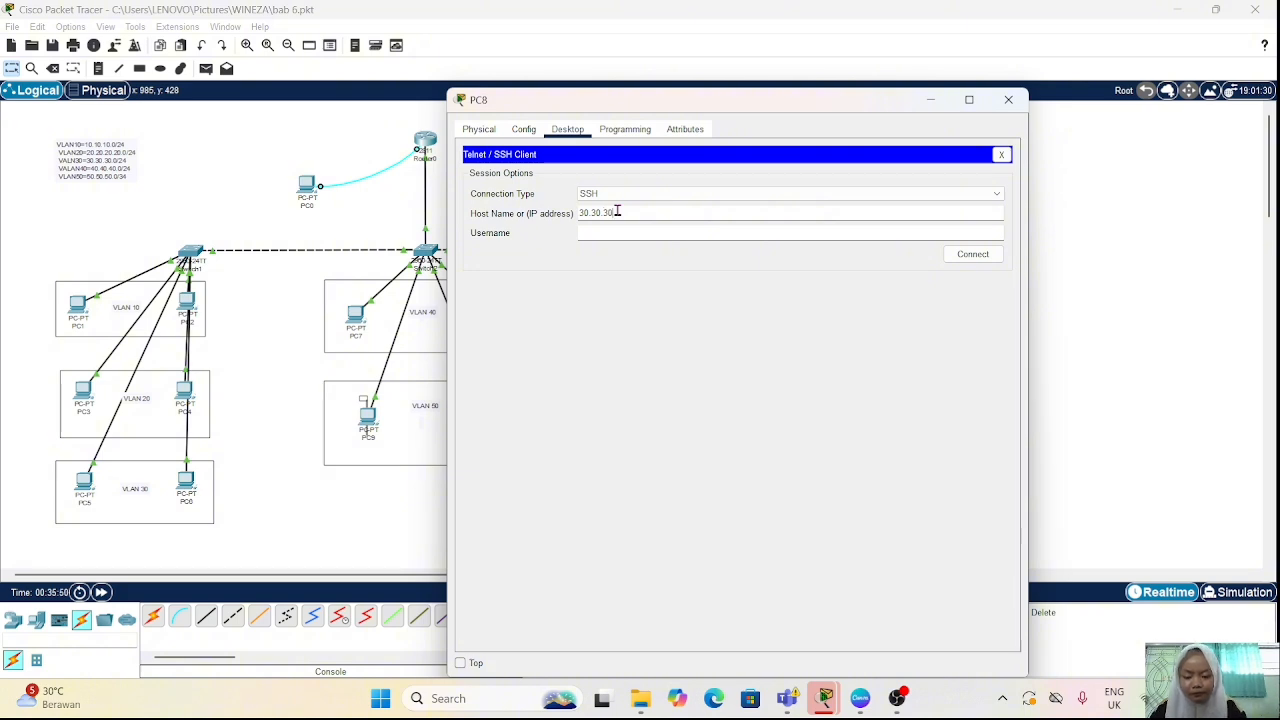
{"action": "type", "text": ".1"}
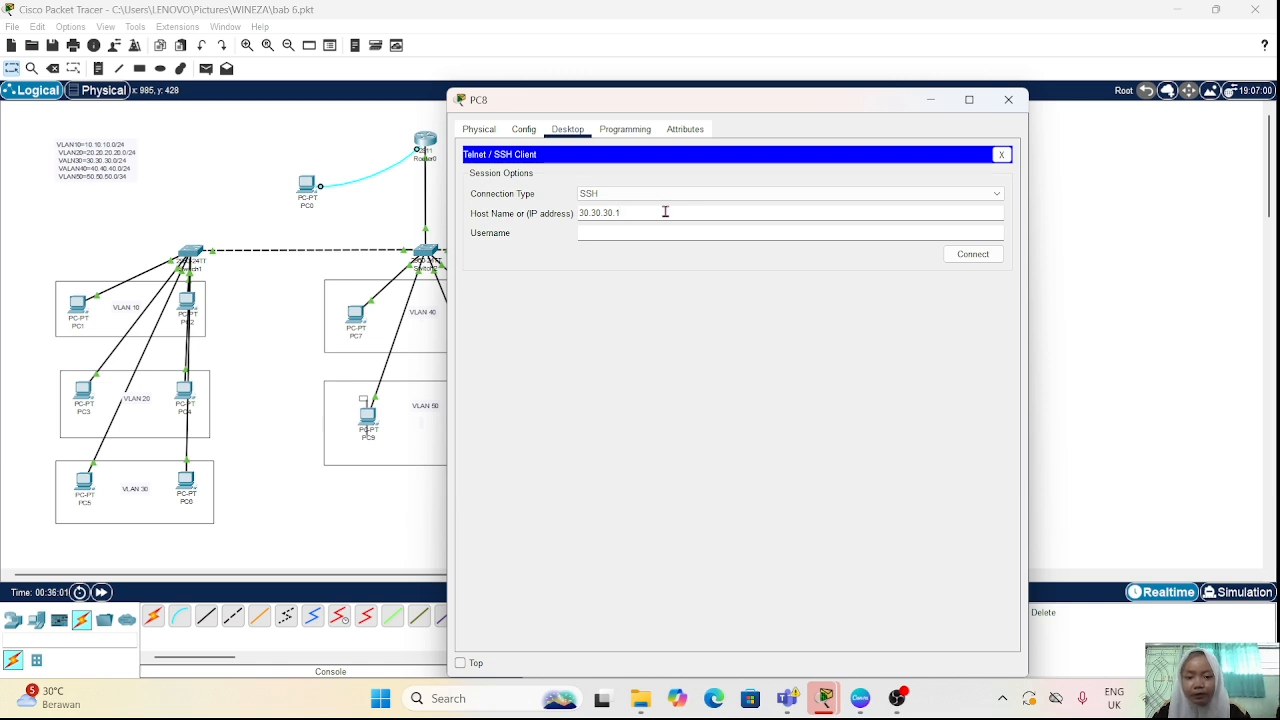
{"action": "left_click", "coordinate": [657, 231]}
{"action": "type", "text": "neza"}
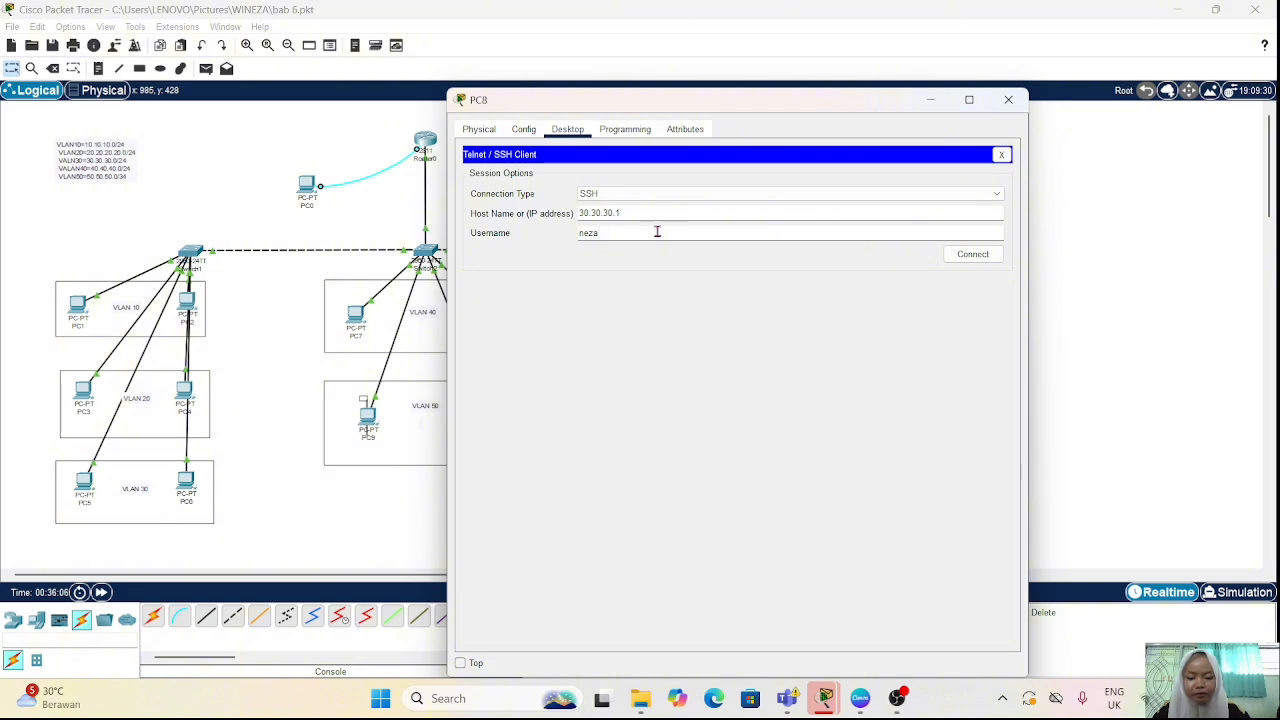
{"action": "left_click", "coordinate": [978, 258]}
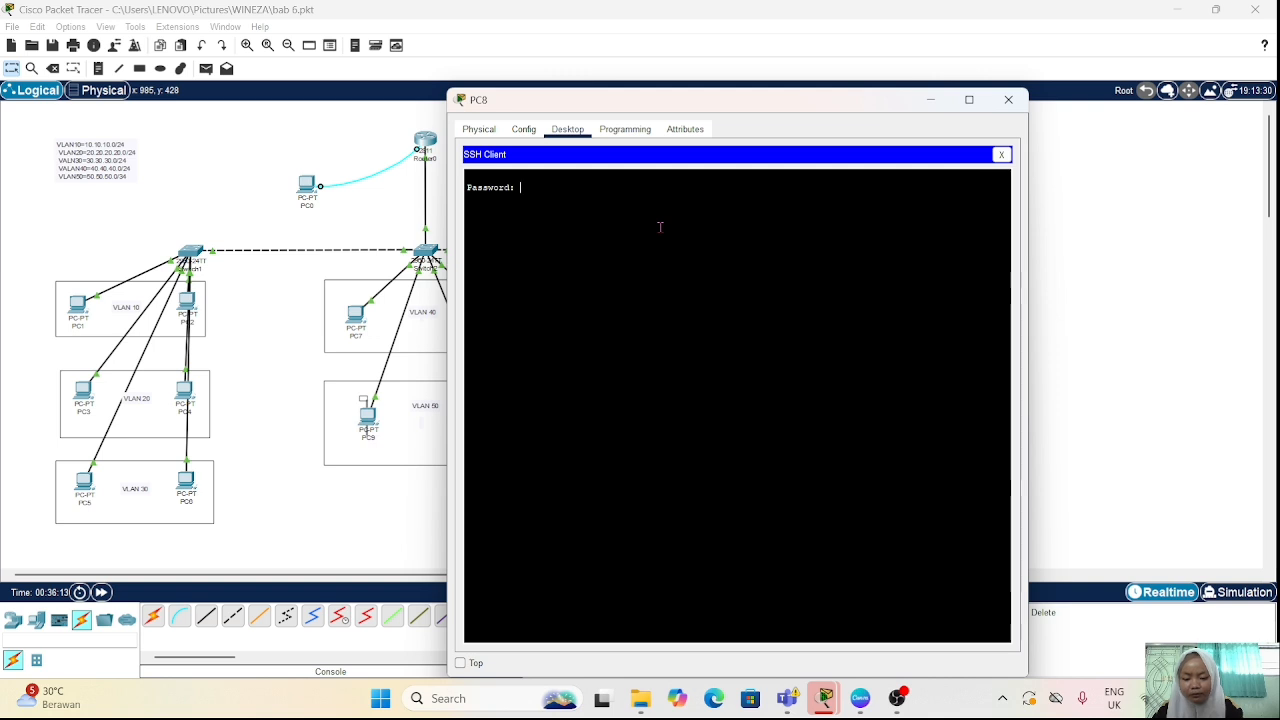
{"action": "key", "text": "Return"}
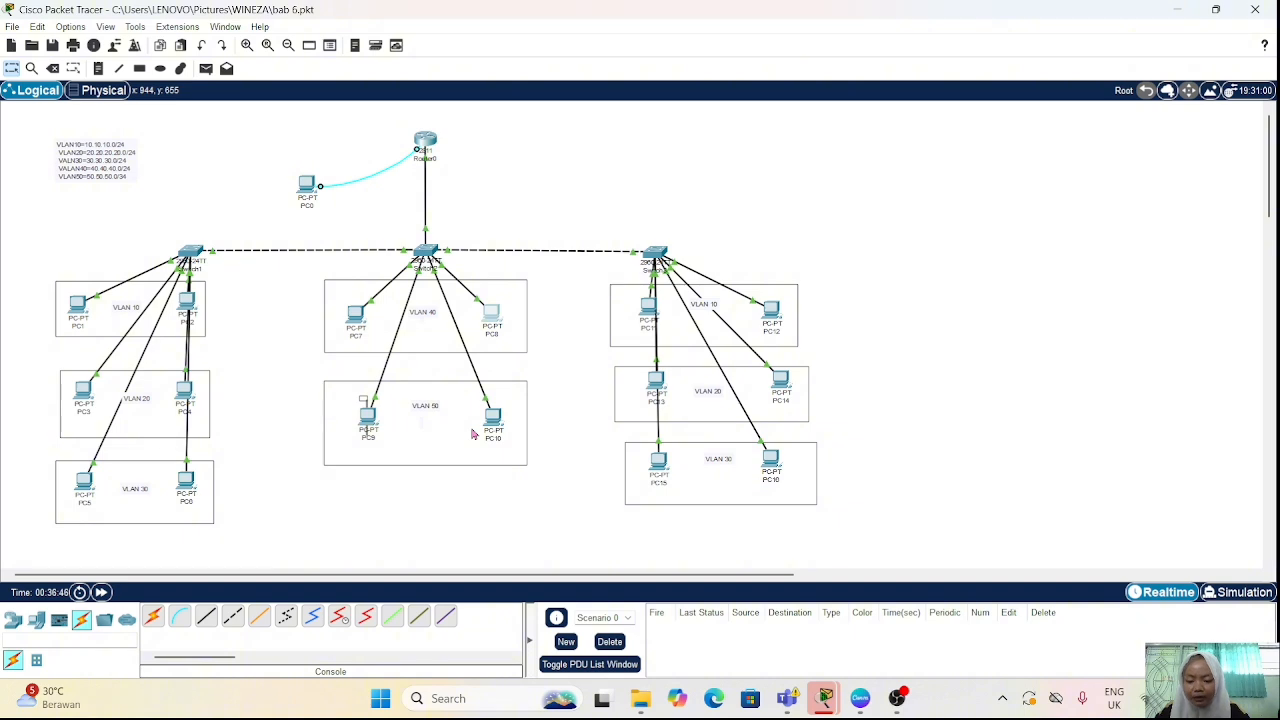
Step: Open the command line of Switch2, the central switch, and enter global configuration mode with "en" and "conf t"
{"action": "left_click", "coordinate": [428, 257]}
{"action": "left_click", "coordinate": [555, 130]}
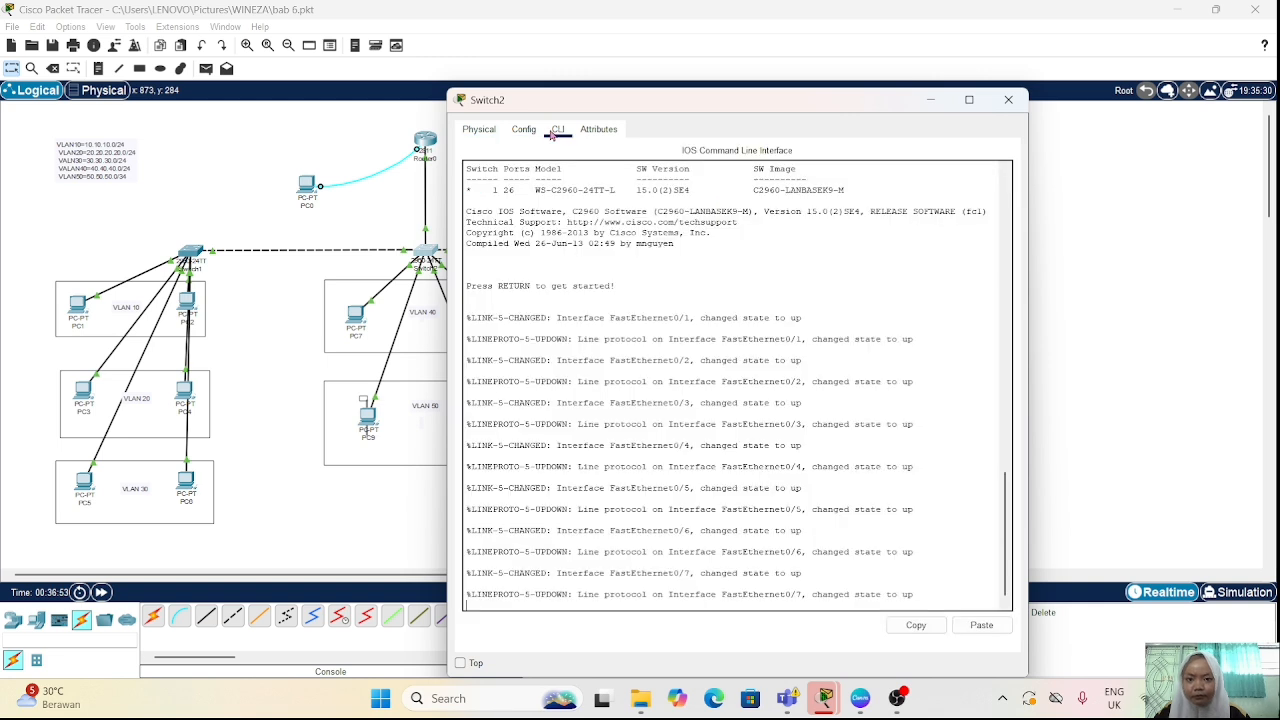
{"action": "key", "text": "Return"}
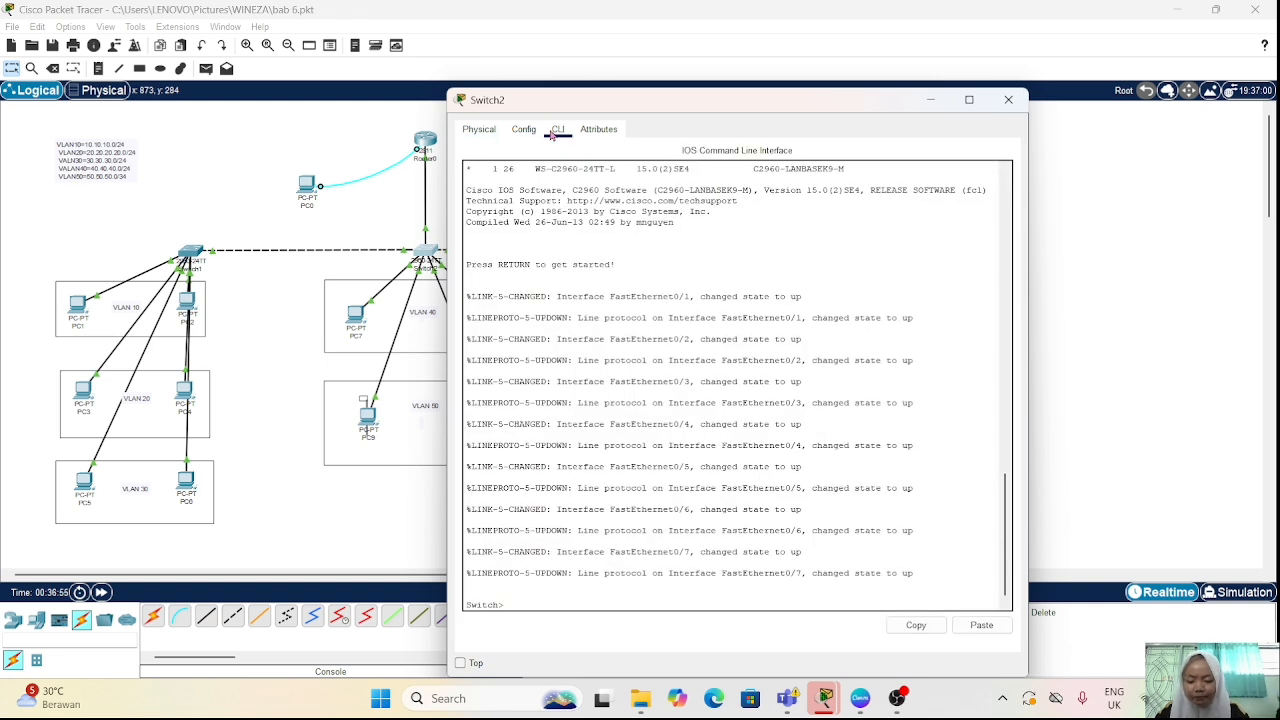
{"action": "type", "text": "e"}
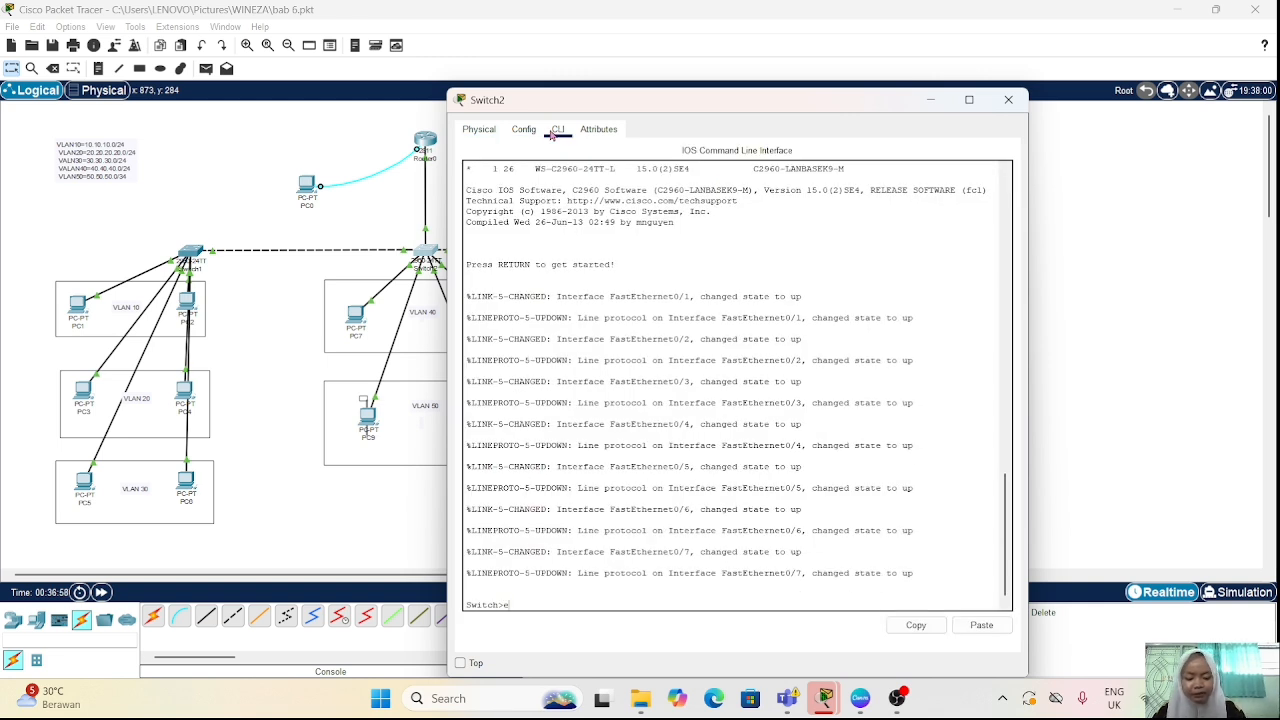
{"action": "type", "text": "n"}
{"action": "key", "text": "Return"}
{"action": "type", "text": "conf"}
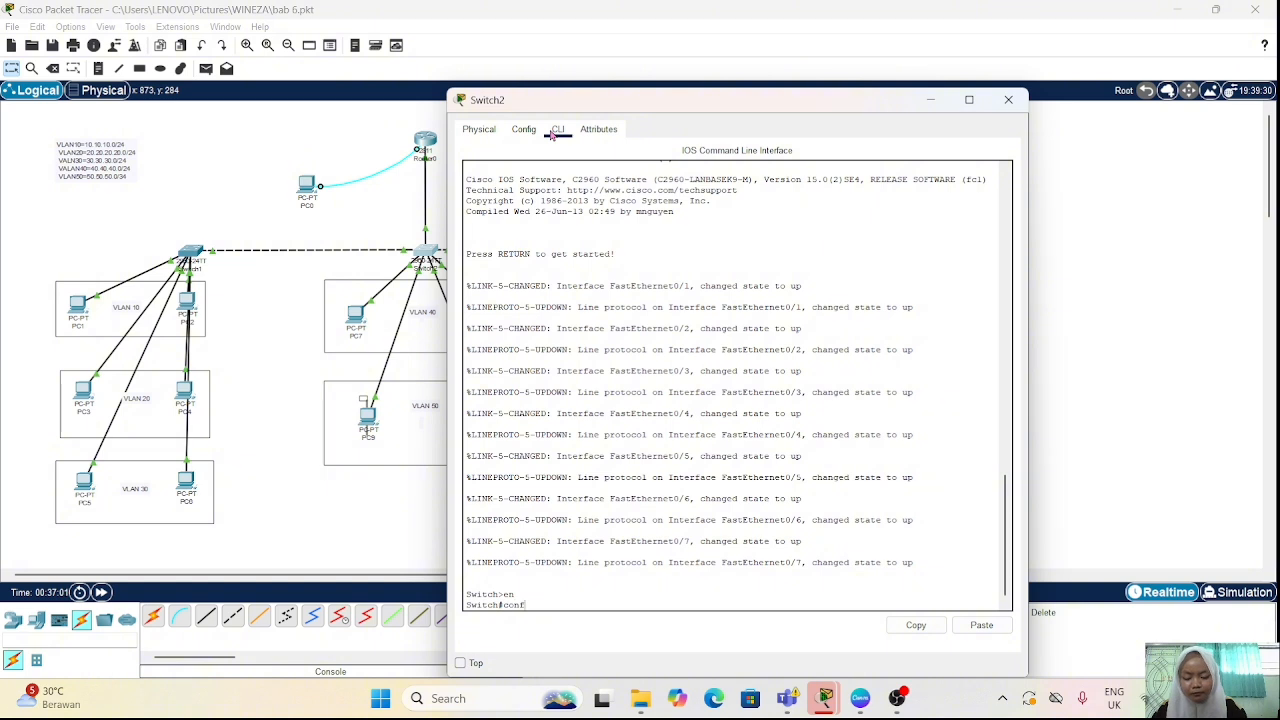
{"action": "type", "text": " t"}
{"action": "key", "text": "Return"}
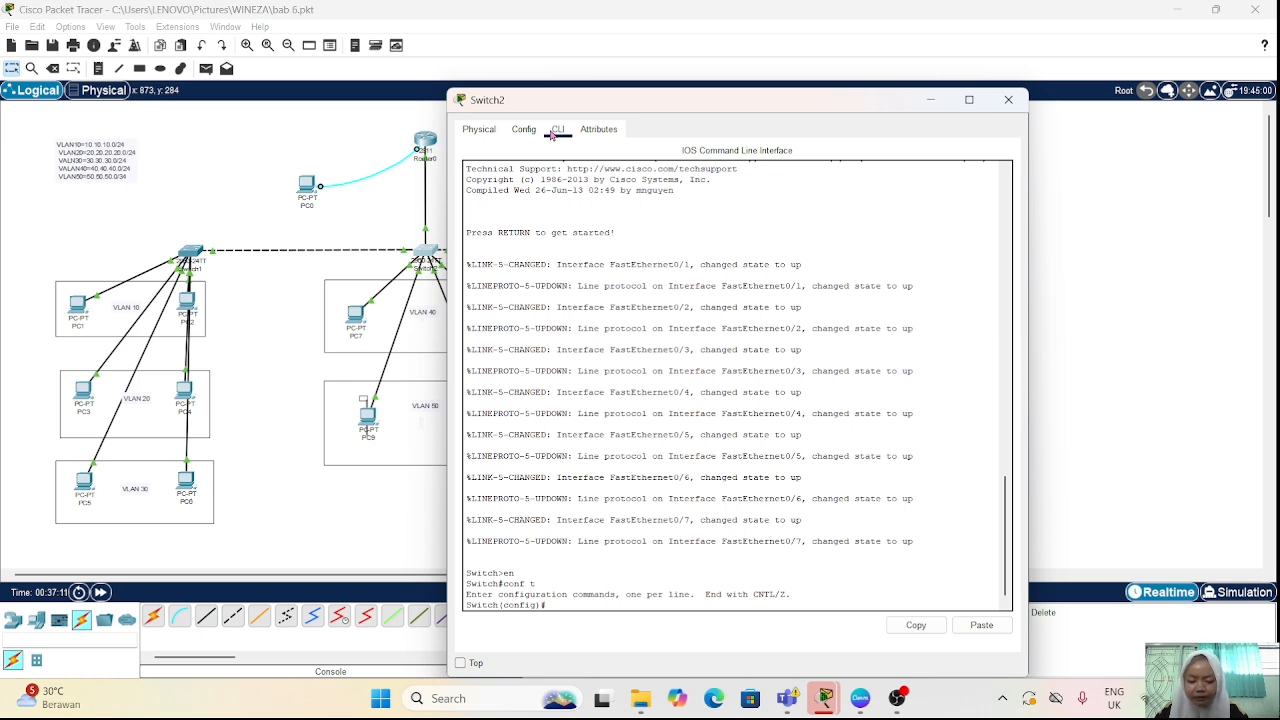
Step: Enter configuration of the VLAN 10 interface on Switch2 with "int vlan 10"
{"action": "type", "text": "int vla"}
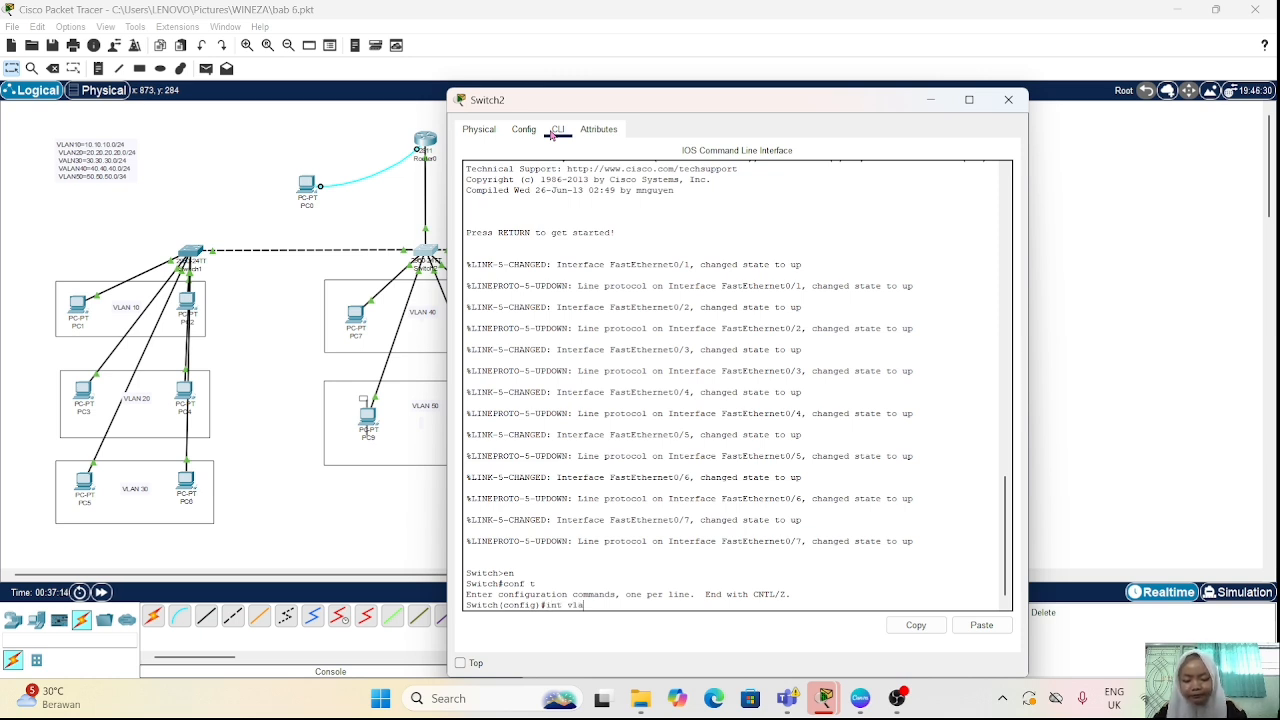
{"action": "type", "text": "n"}
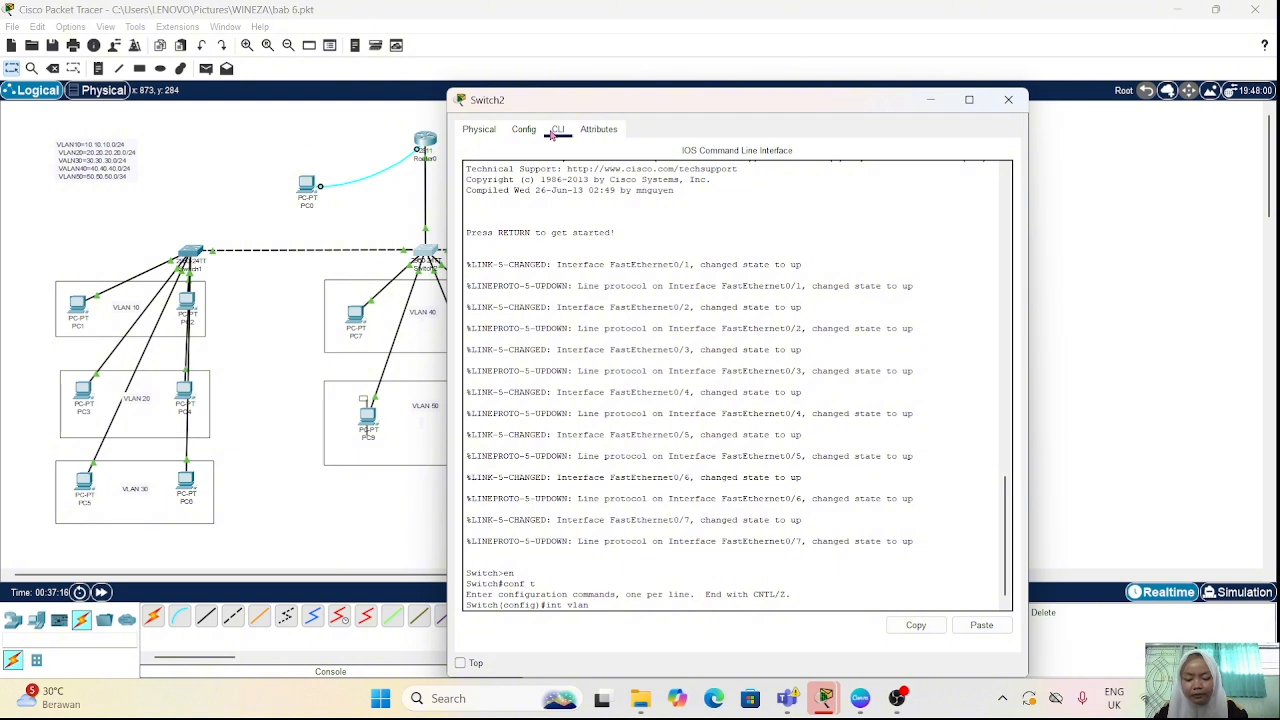
{"action": "type", "text": " 10"}
{"action": "key", "text": "Return"}
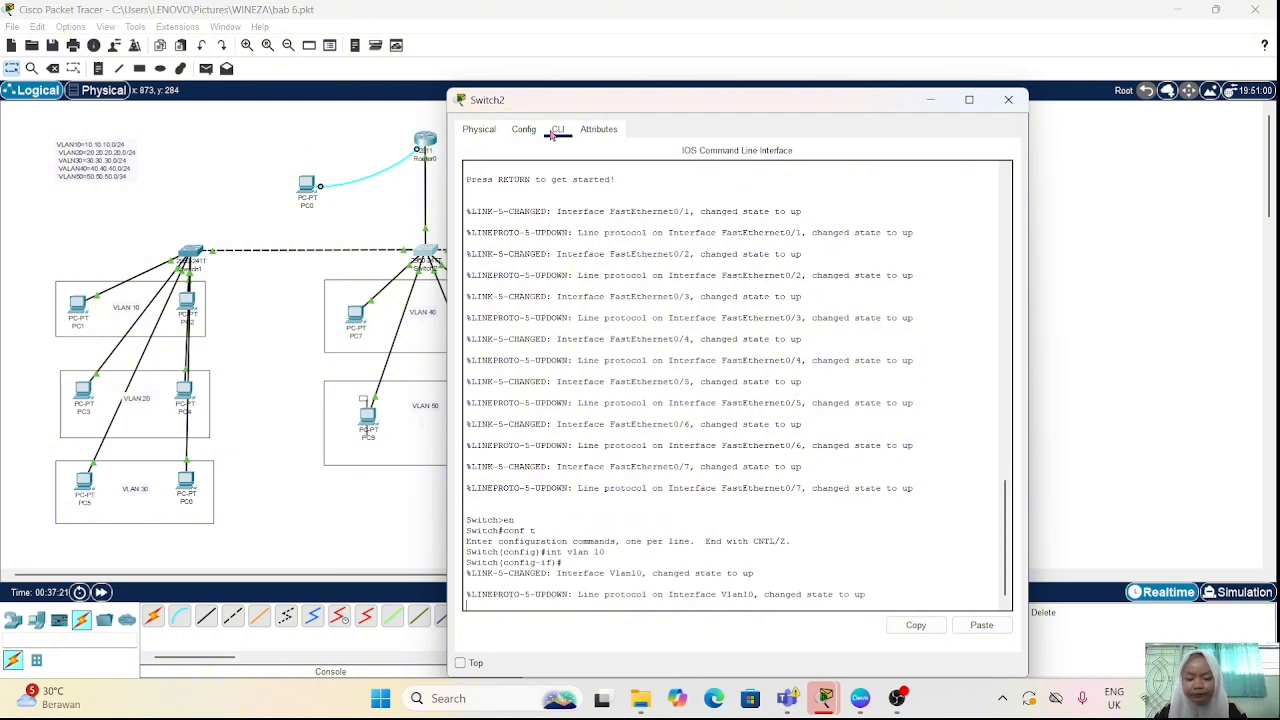
Step: Assign the VLAN 10 interface the address 10.10.10.35 with mask 255.255.255.0 using "ip addr"
{"action": "key", "text": "Return"}
{"action": "type", "text": "ip"}
{"action": "type", "text": "ddress"}
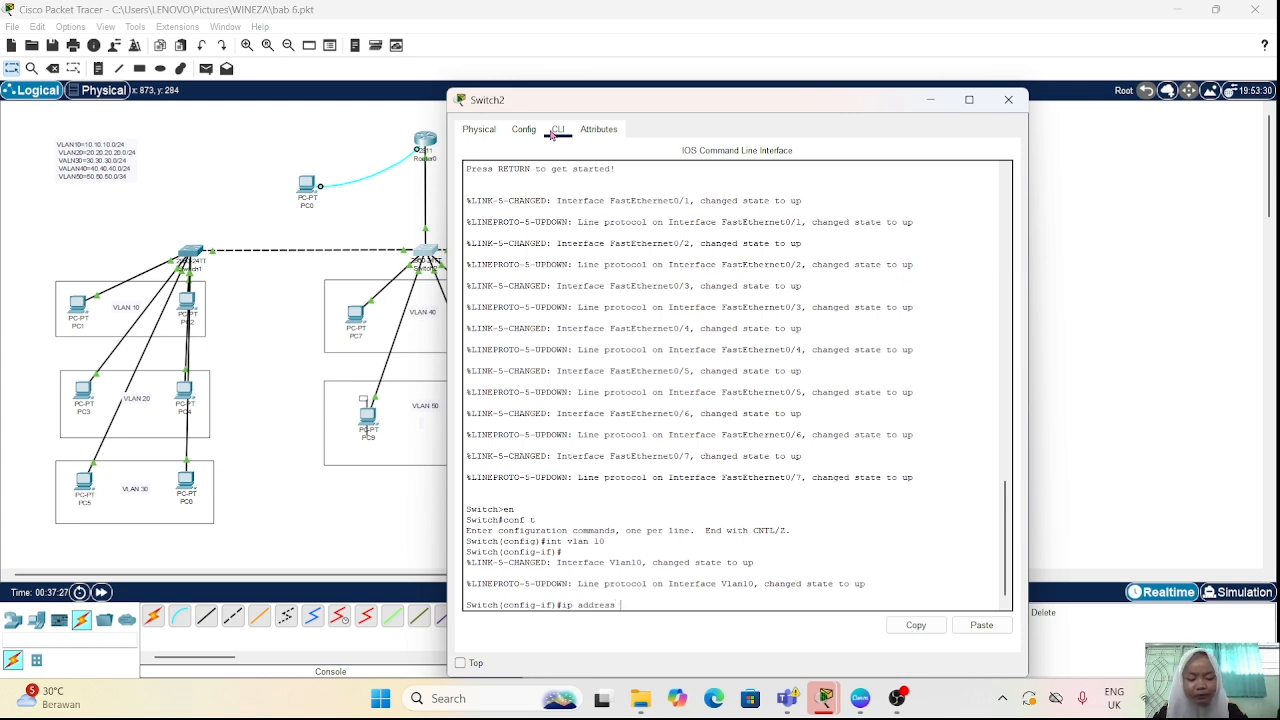
{"action": "key", "text": "BackSpace"}
{"action": "key", "text": "BackSpace"}
{"action": "key", "text": "BackSpace"}
{"action": "key", "text": "BackSpace"}
{"action": "type", "text": "10"}
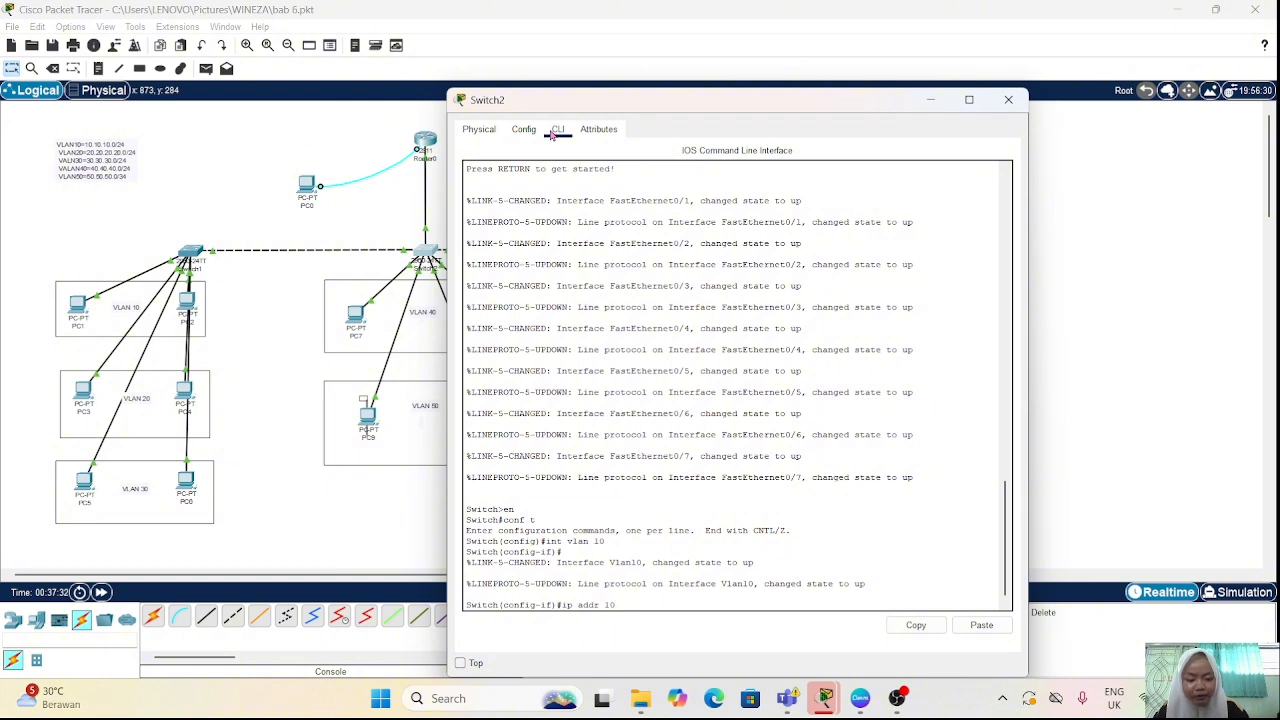
{"action": "type", "text": ".10.10.1"}
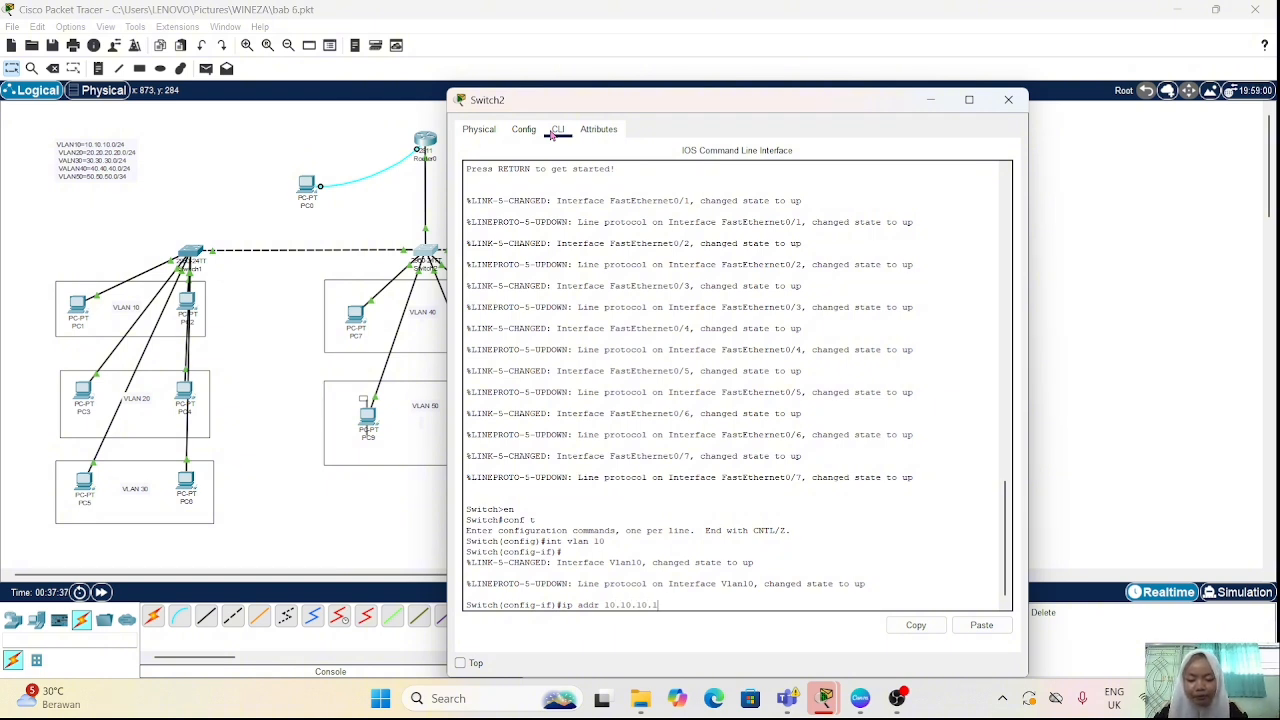
{"action": "key", "text": "BackSpace"}
{"action": "key", "text": "BackSpace"}
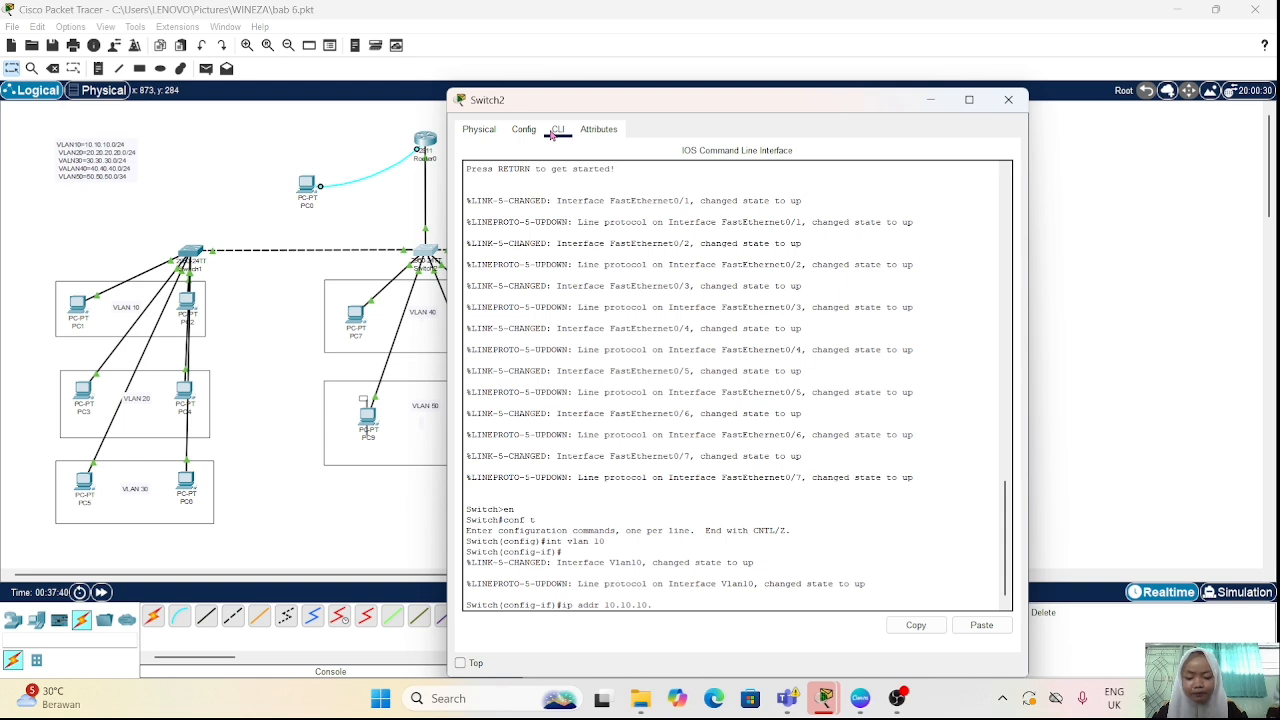
{"action": "type", "text": "35"}
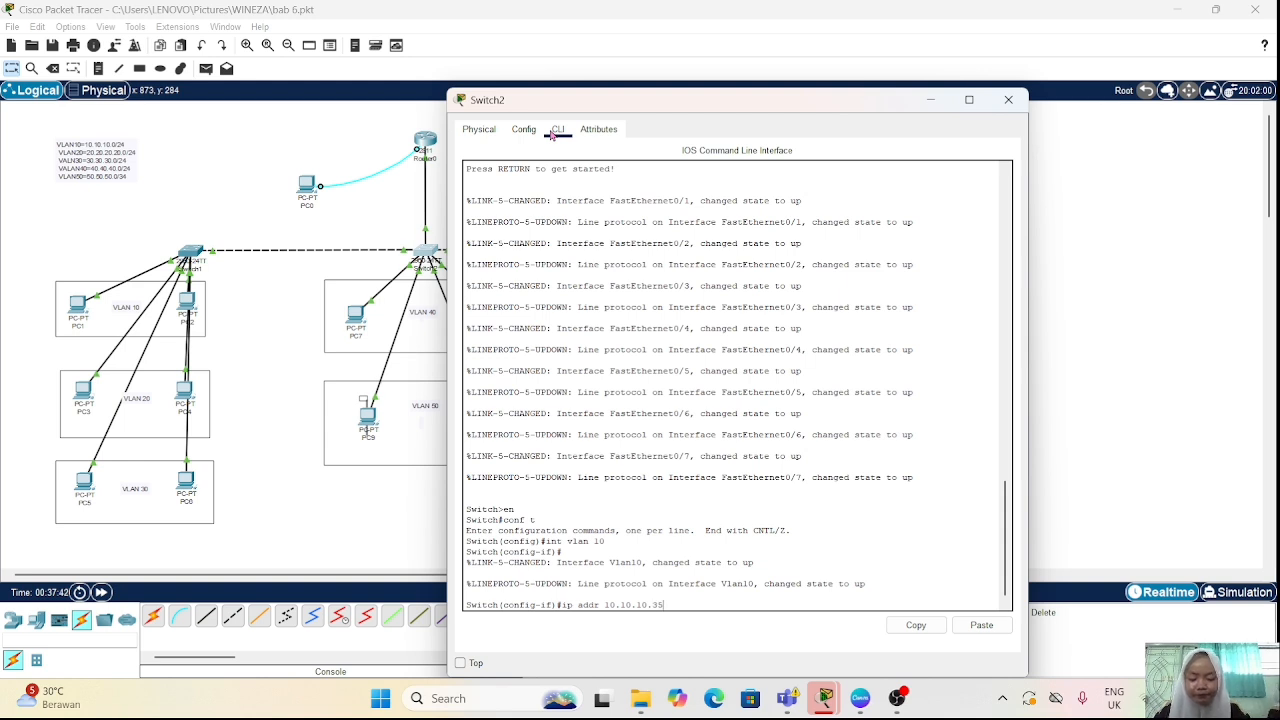
{"action": "type", "text": " 2"}
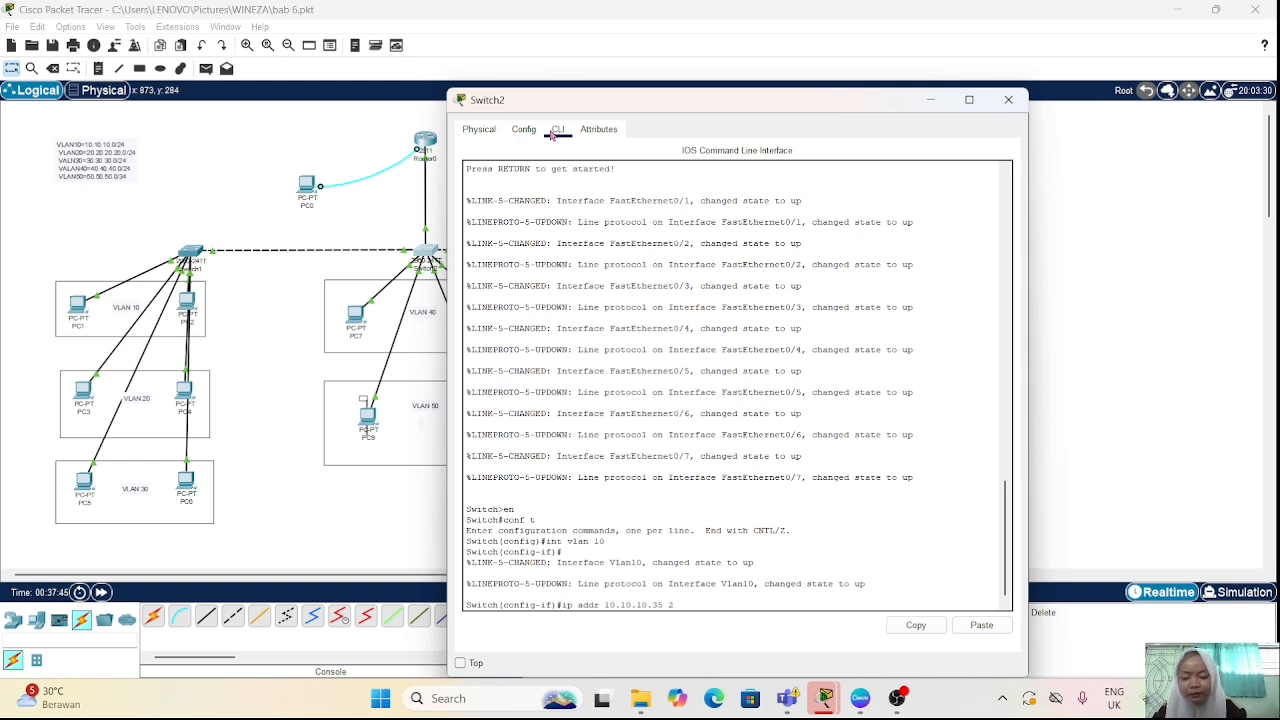
{"action": "type", "text": "55.255"}
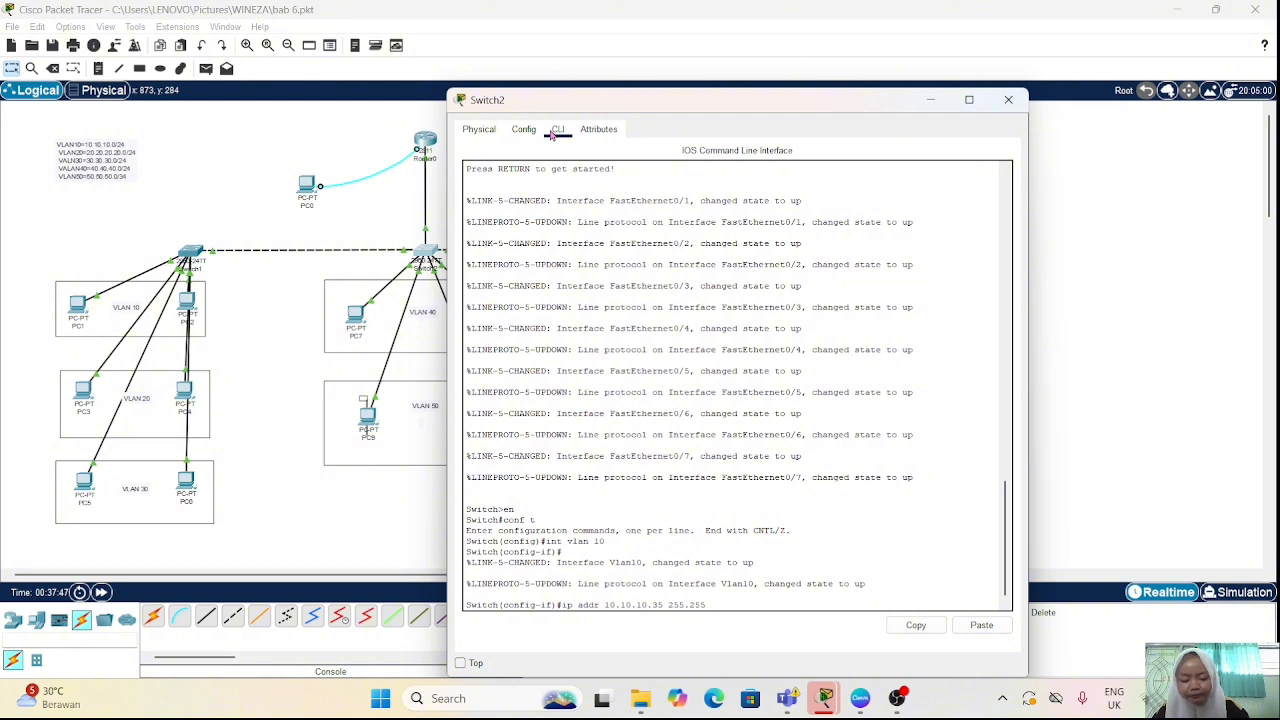
{"action": "type", "text": ".255."}
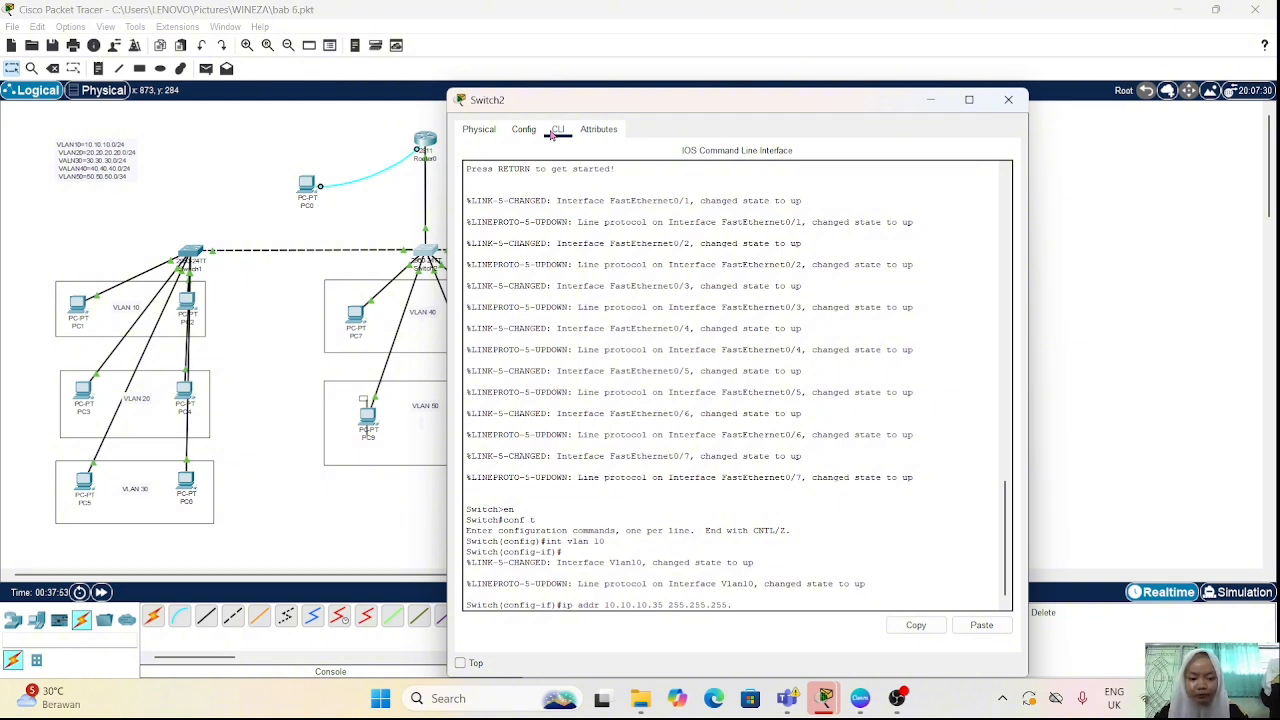
{"action": "type", "text": "0"}
{"action": "key", "text": "Return"}
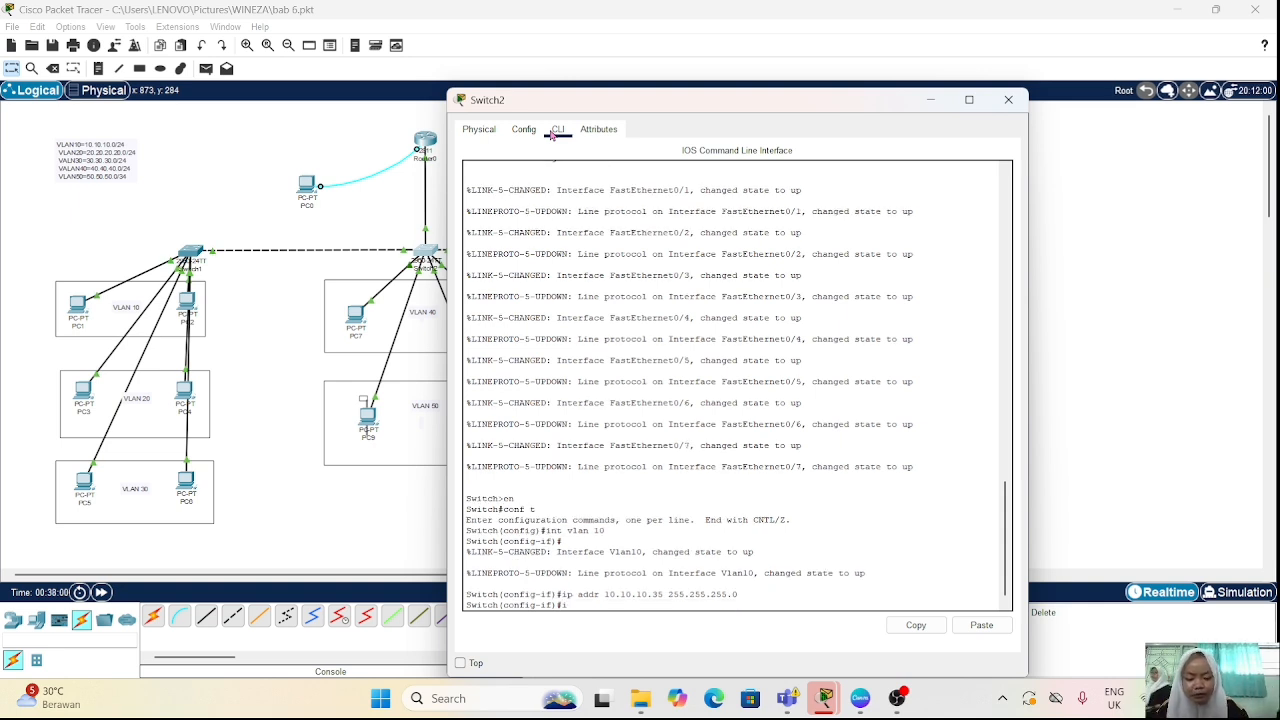
Step: Set the switch's default gateway to 10.10.10.1 with "ip default-gateway"
{"action": "type", "text": "ip default"}
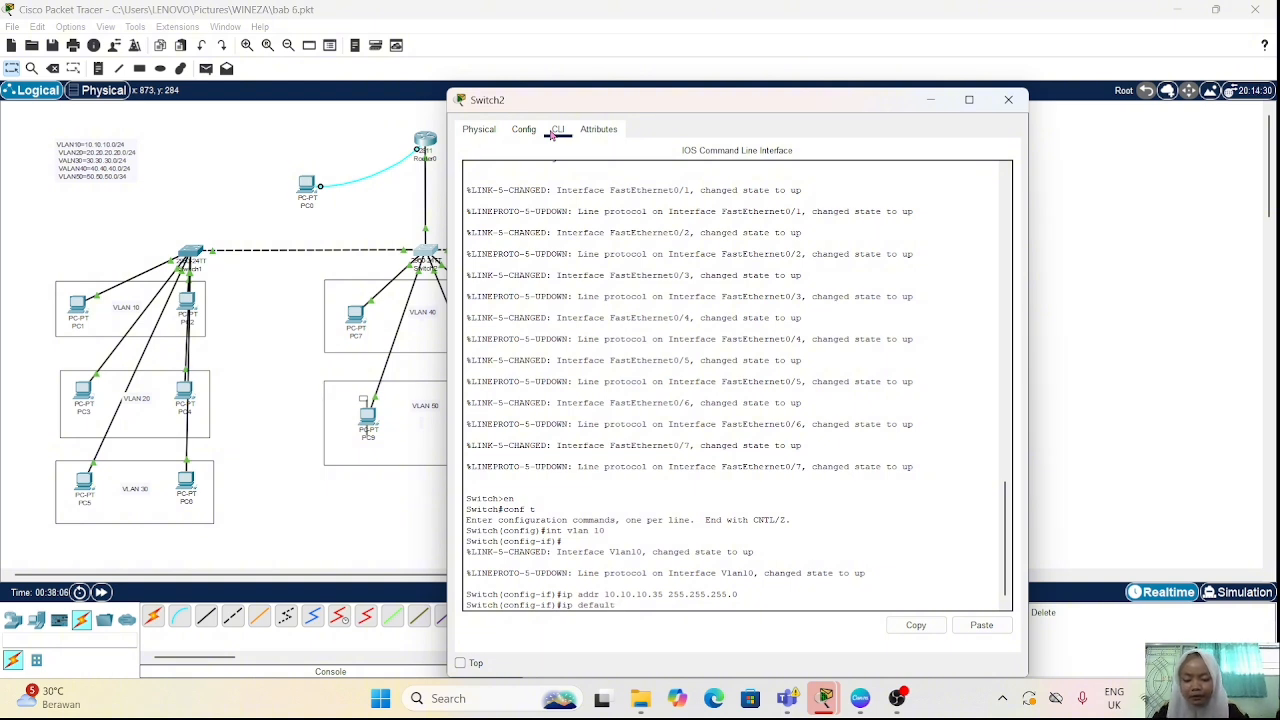
{"action": "type", "text": "-gateway"}
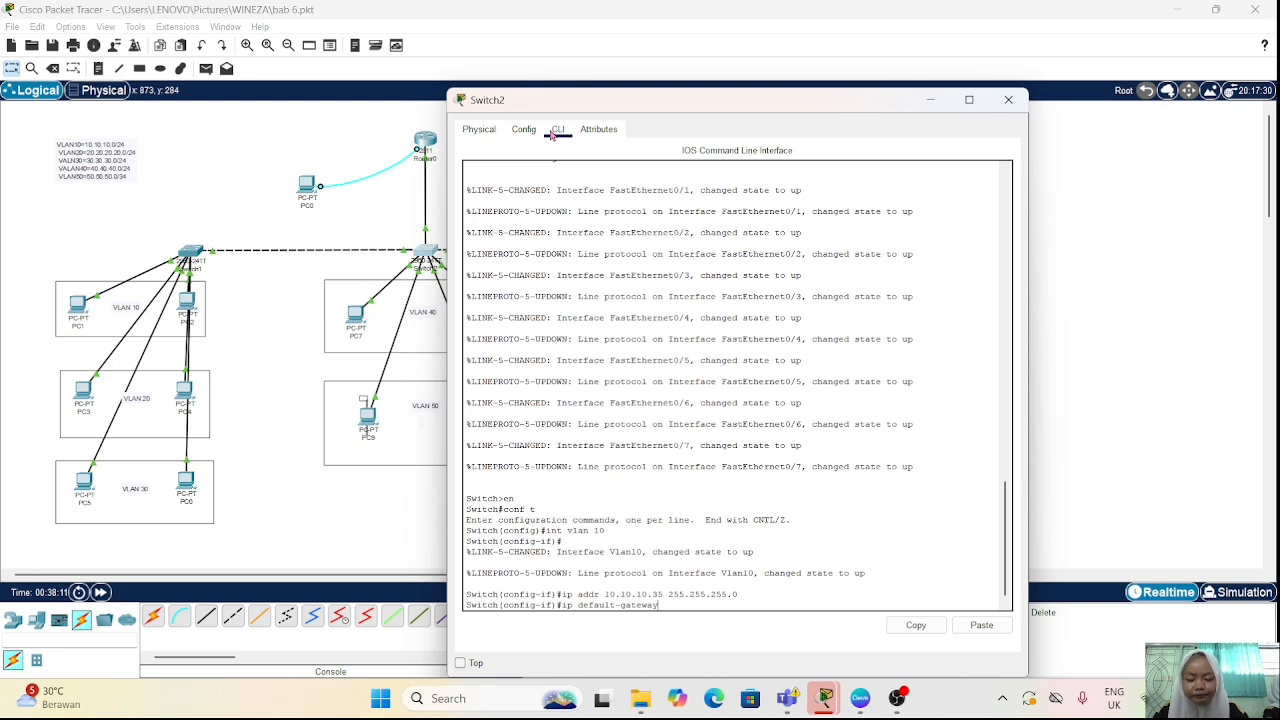
{"action": "type", "text": " 1"}
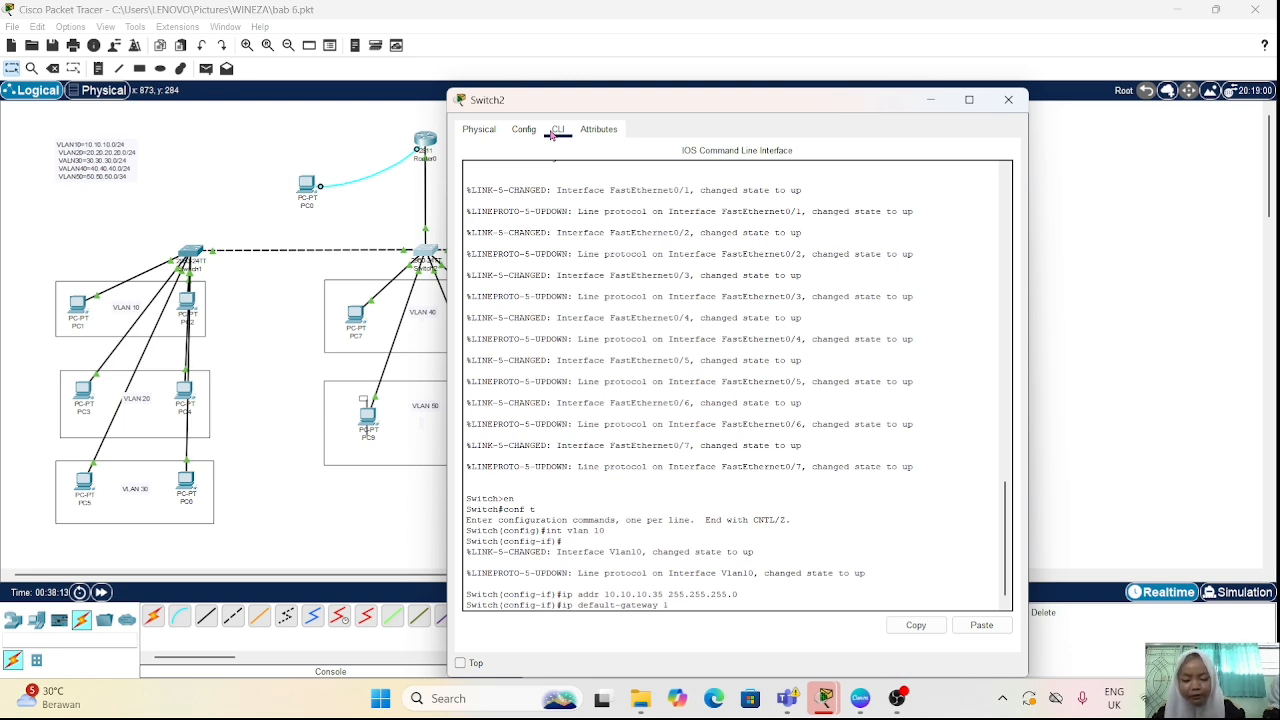
{"action": "type", "text": "0.10."}
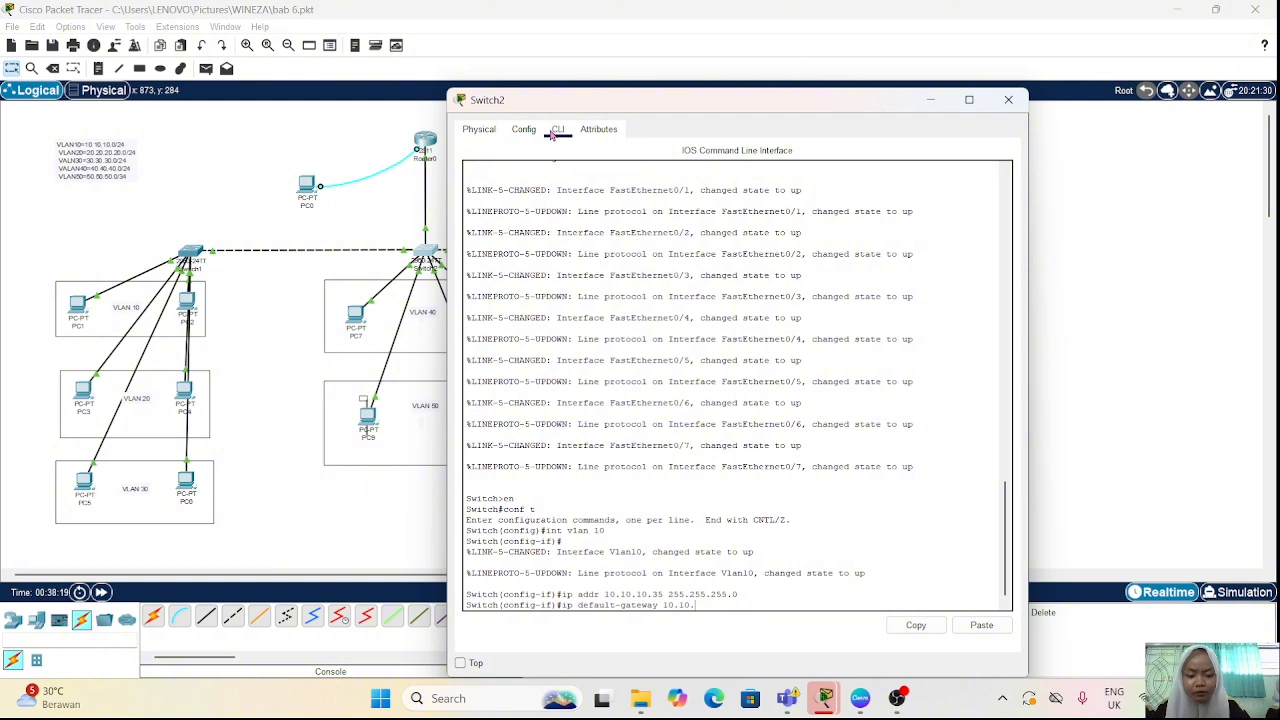
{"action": "type", "text": "10.1"}
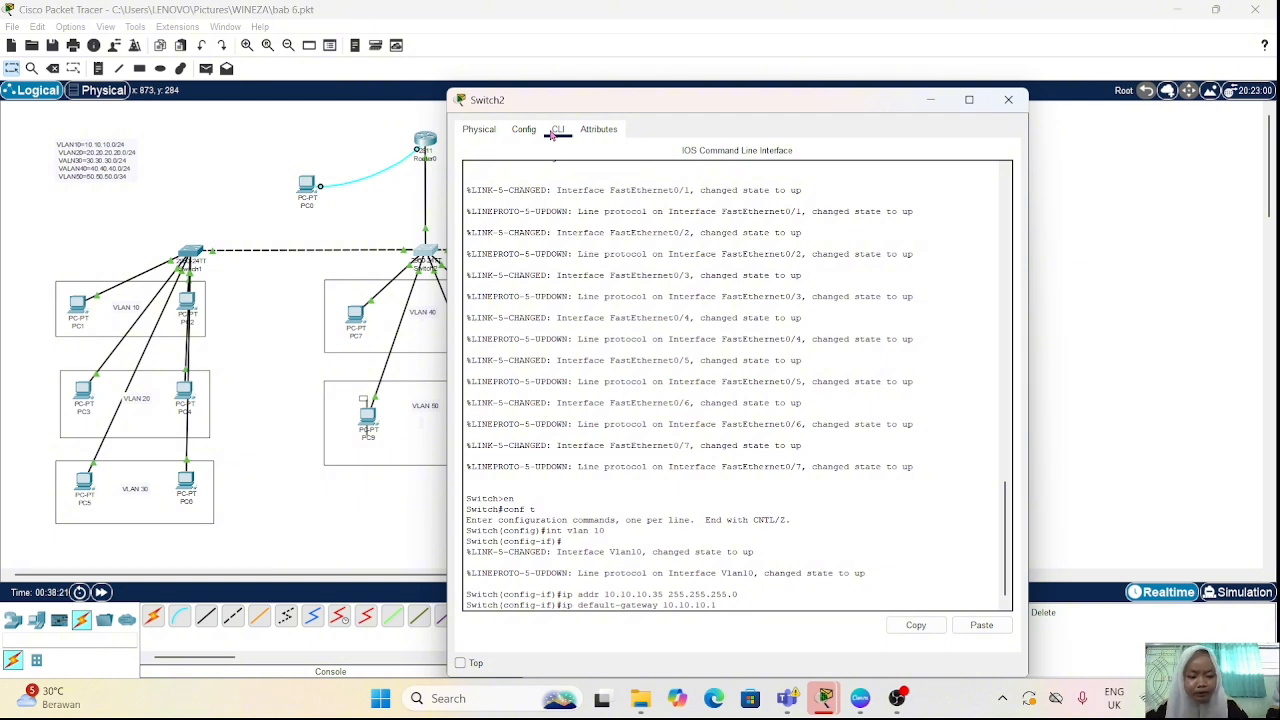
{"action": "key", "text": "Return"}
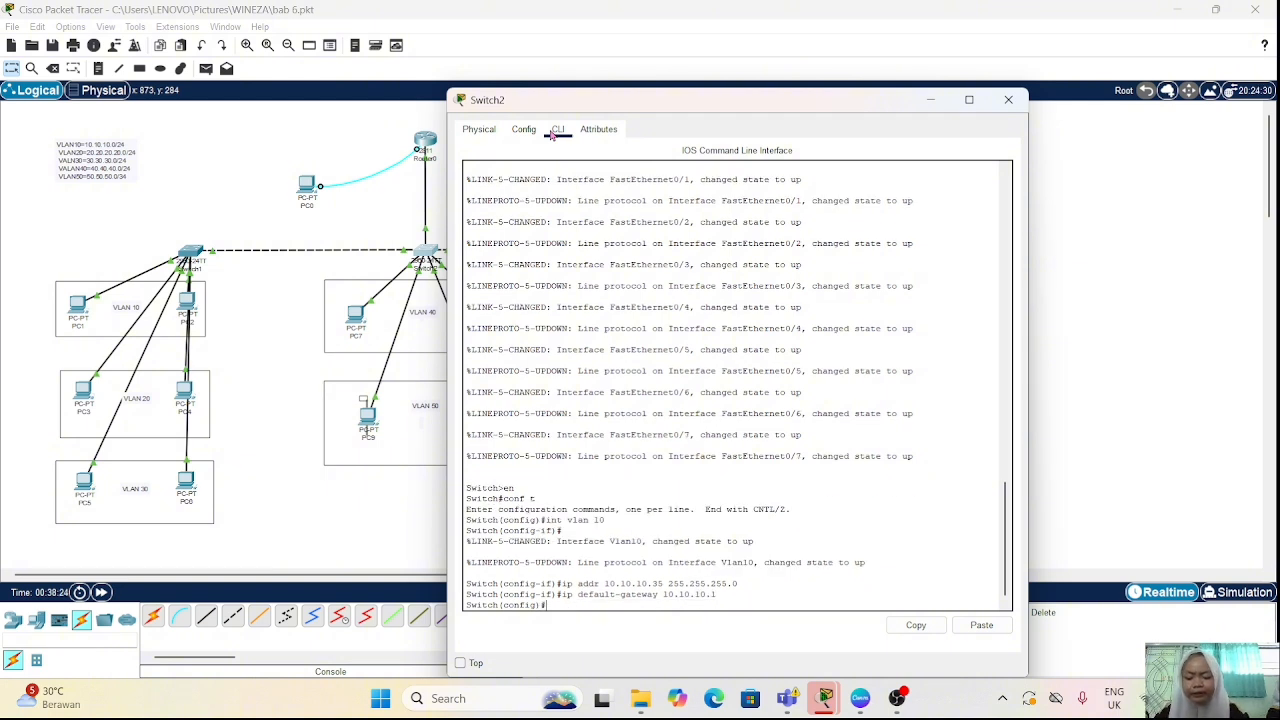
Step: List the switch's interface addresses and status with "do show ip int brief"
{"action": "type", "text": "do "}
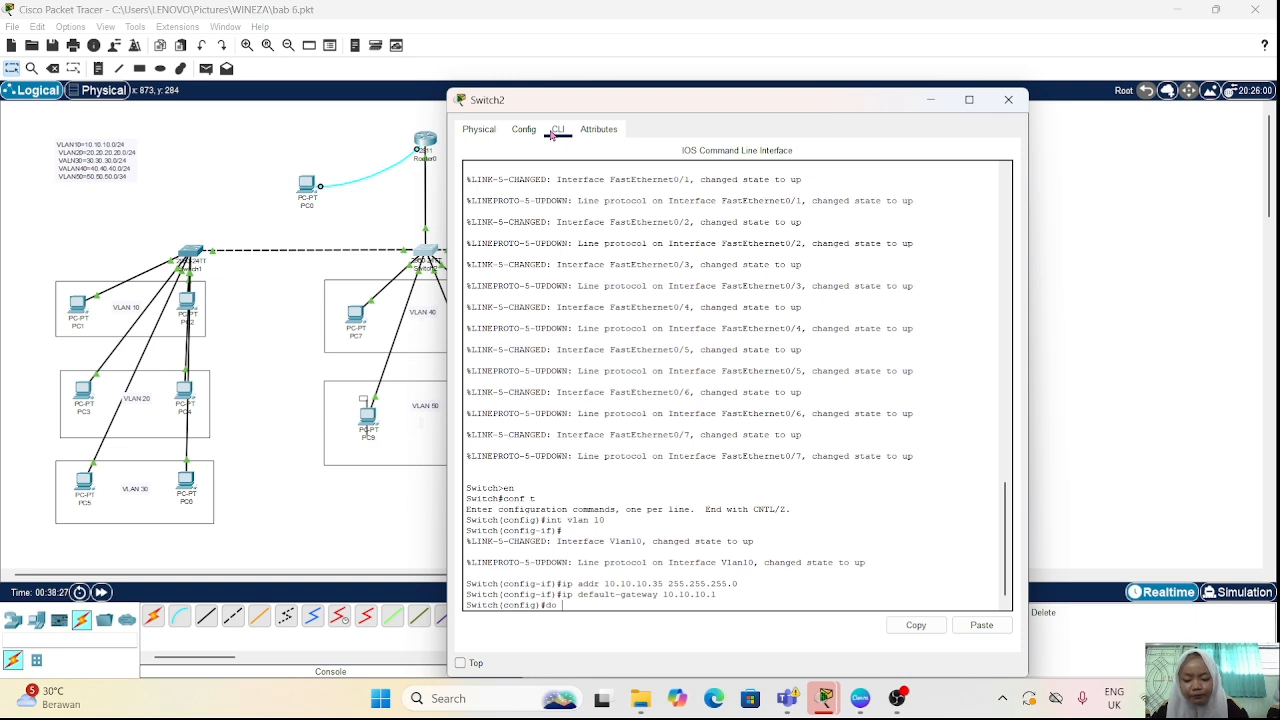
{"action": "type", "text": "show "}
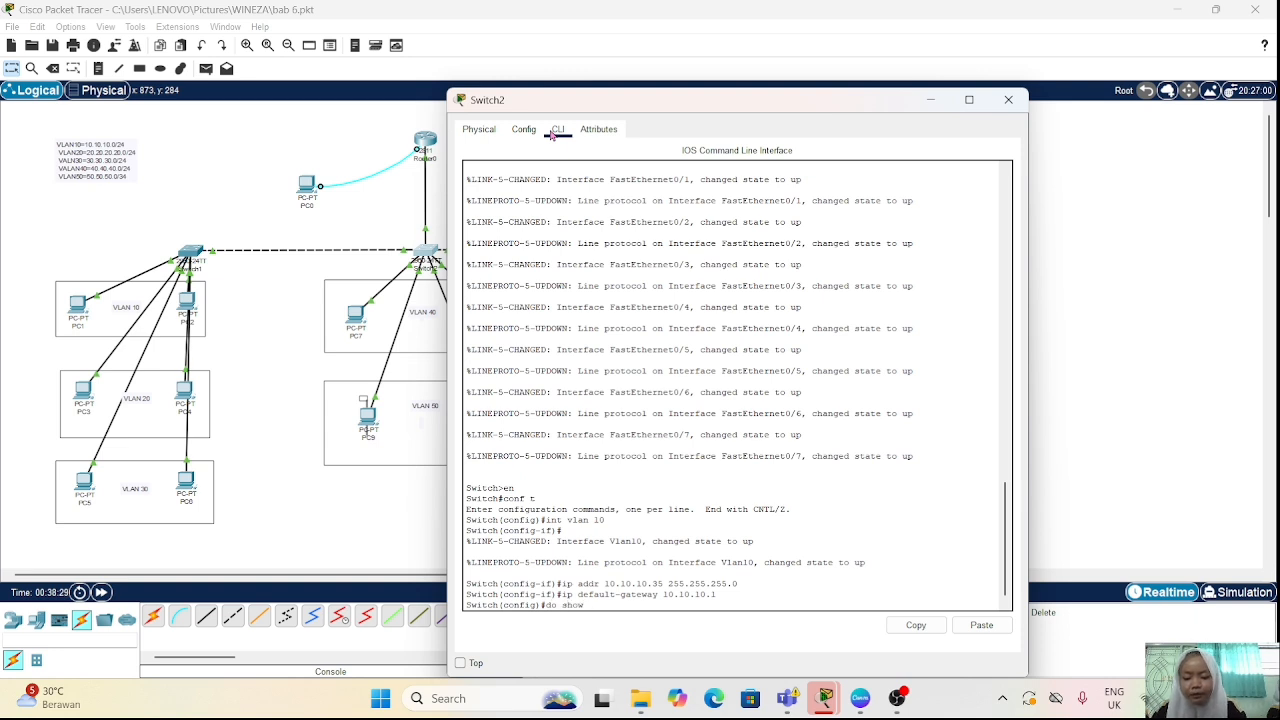
{"action": "type", "text": "ip in"}
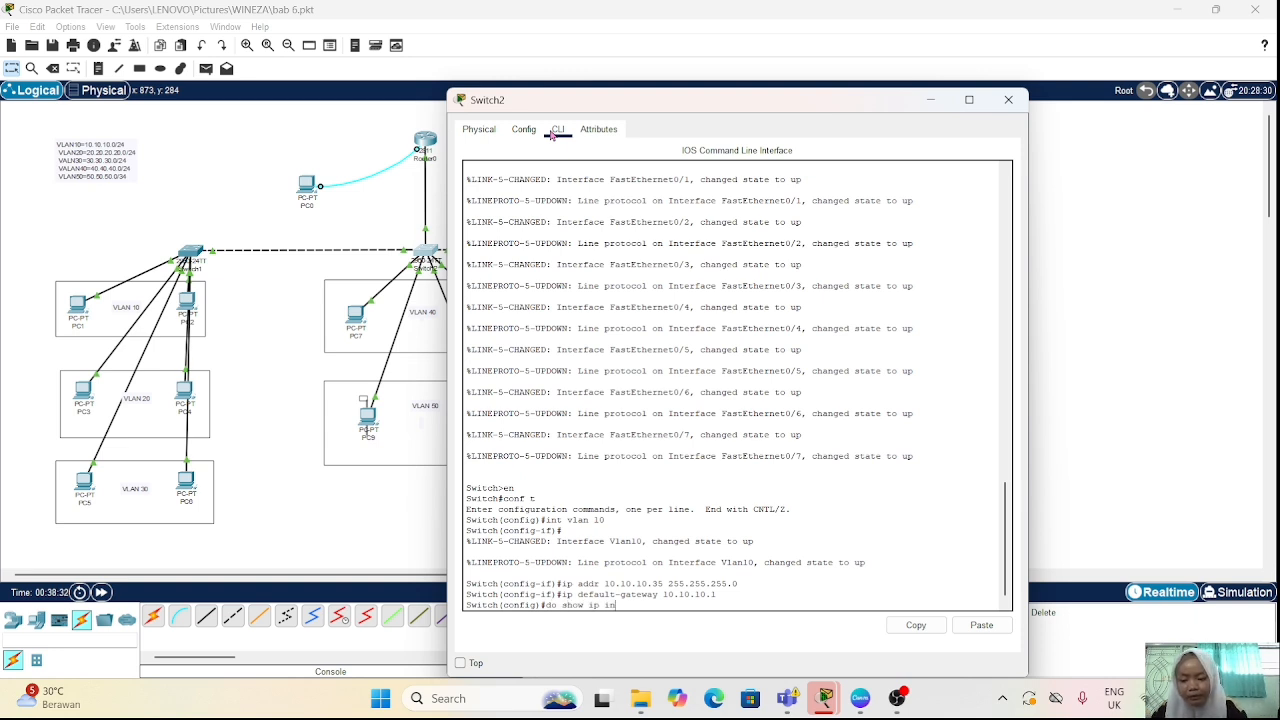
{"action": "type", "text": "t b"}
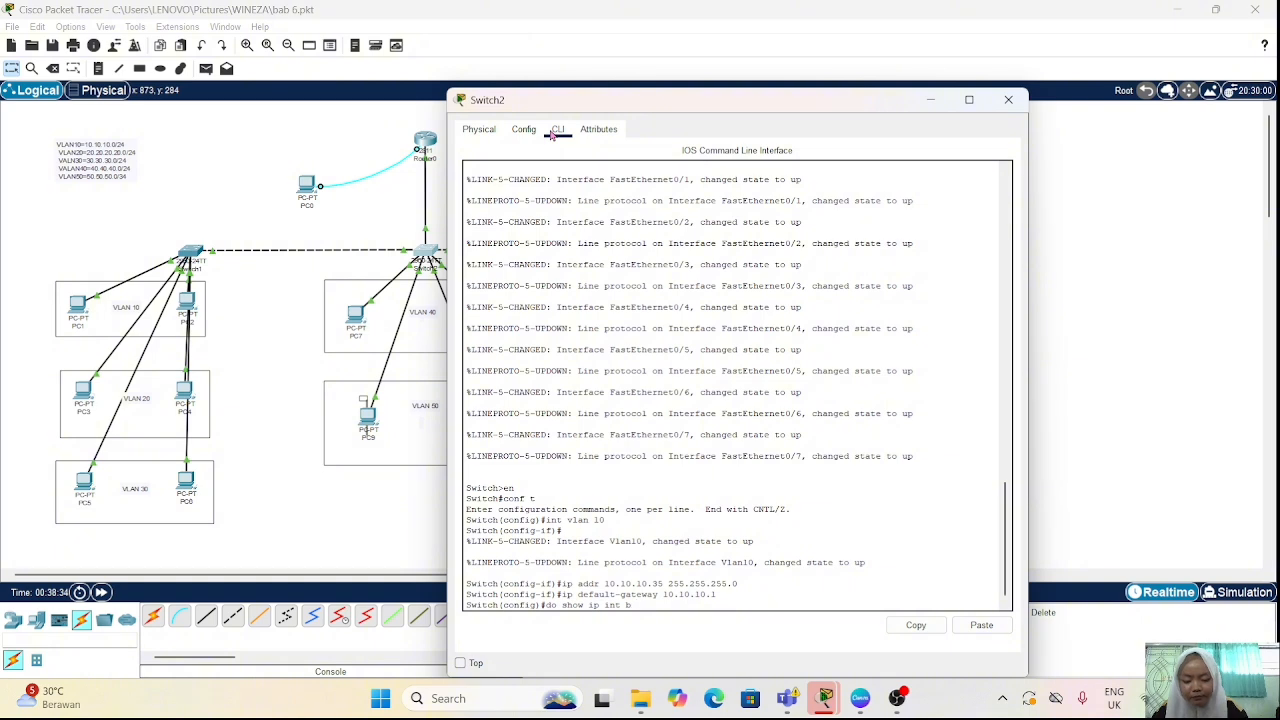
{"action": "type", "text": "rief"}
{"action": "key", "text": "Return"}
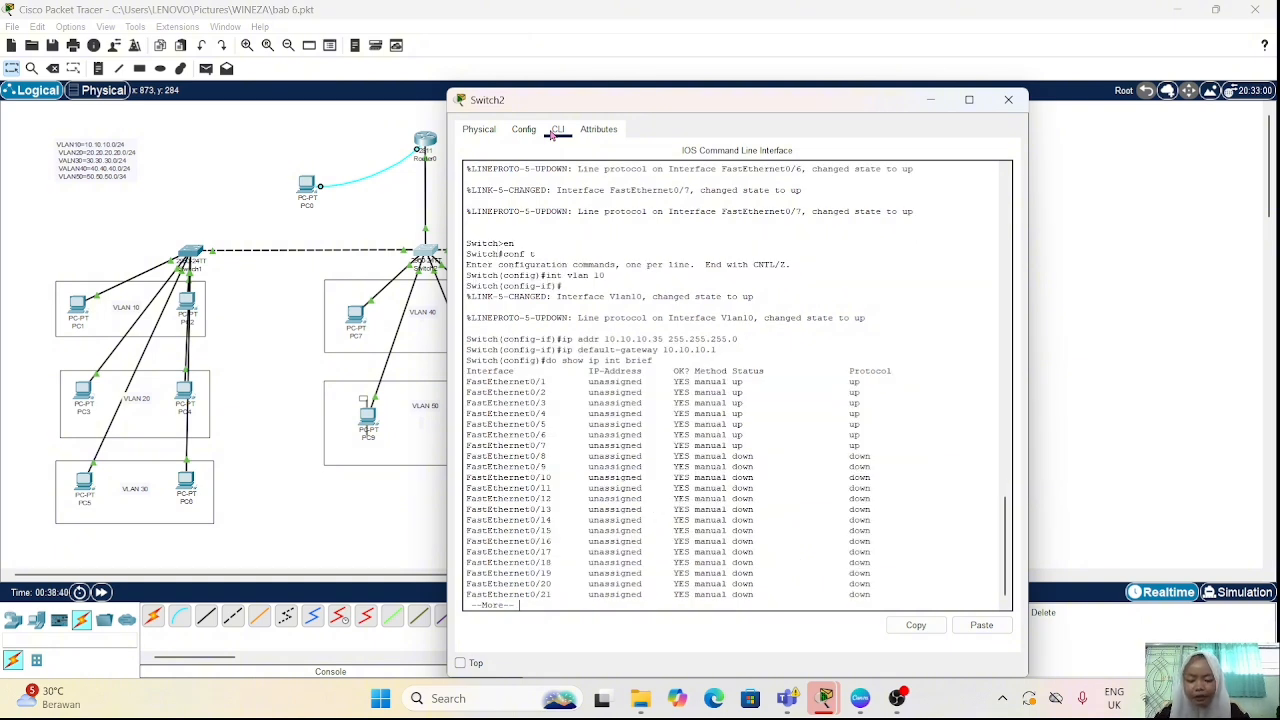
Step: Show the rest of the interface listing and check the address assigned to Vlan10
{"action": "key", "text": "space"}
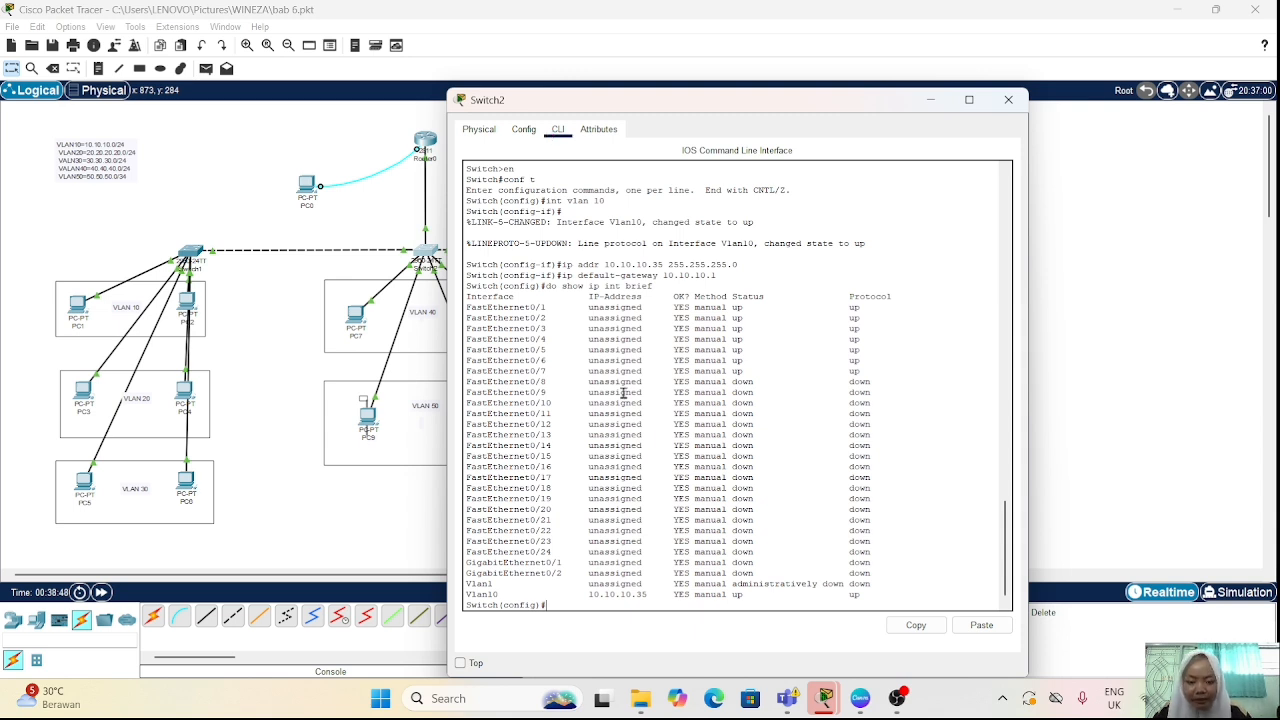
{"action": "left_click_drag", "start_coordinate": [584, 594], "coordinate": [655, 595]}
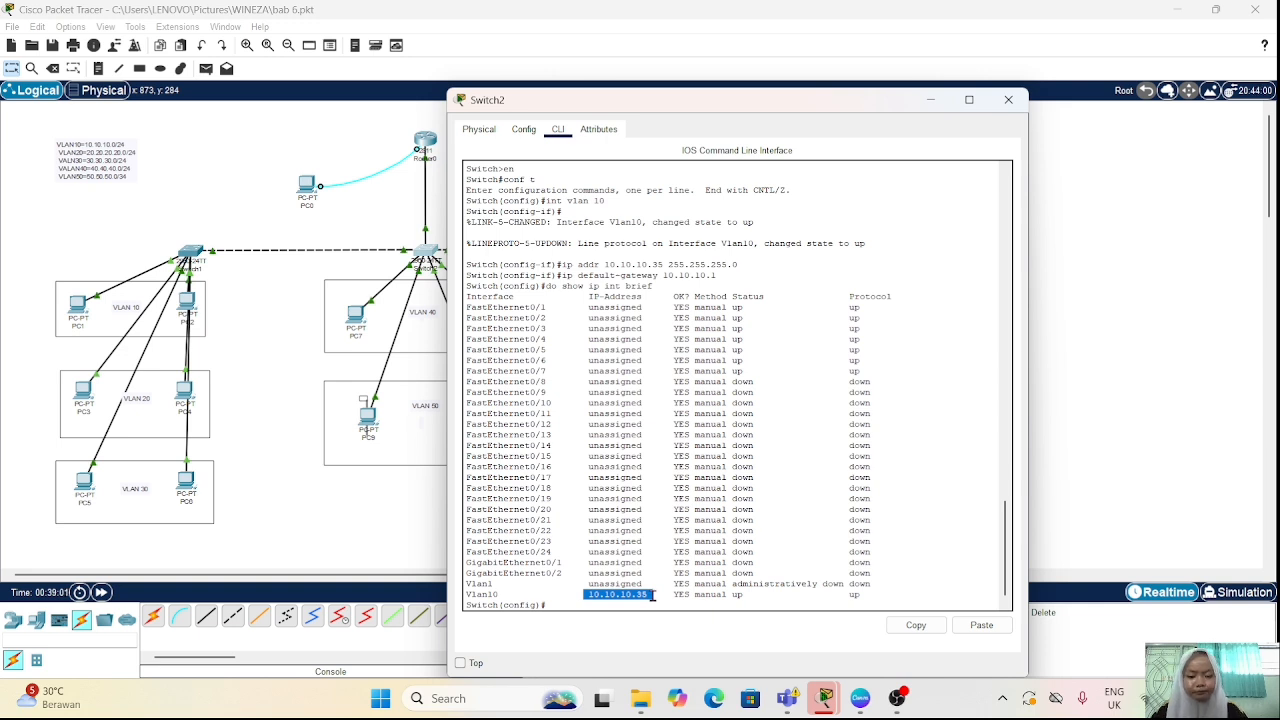
{"action": "key", "text": "Return"}
Step: Enter configuration of the VLAN 20 interface on Switch2 with "int vlan 20"
{"action": "key", "text": "Up"}
{"action": "key", "text": "Up"}
{"action": "key", "text": "Up"}
{"action": "key", "text": "Up"}
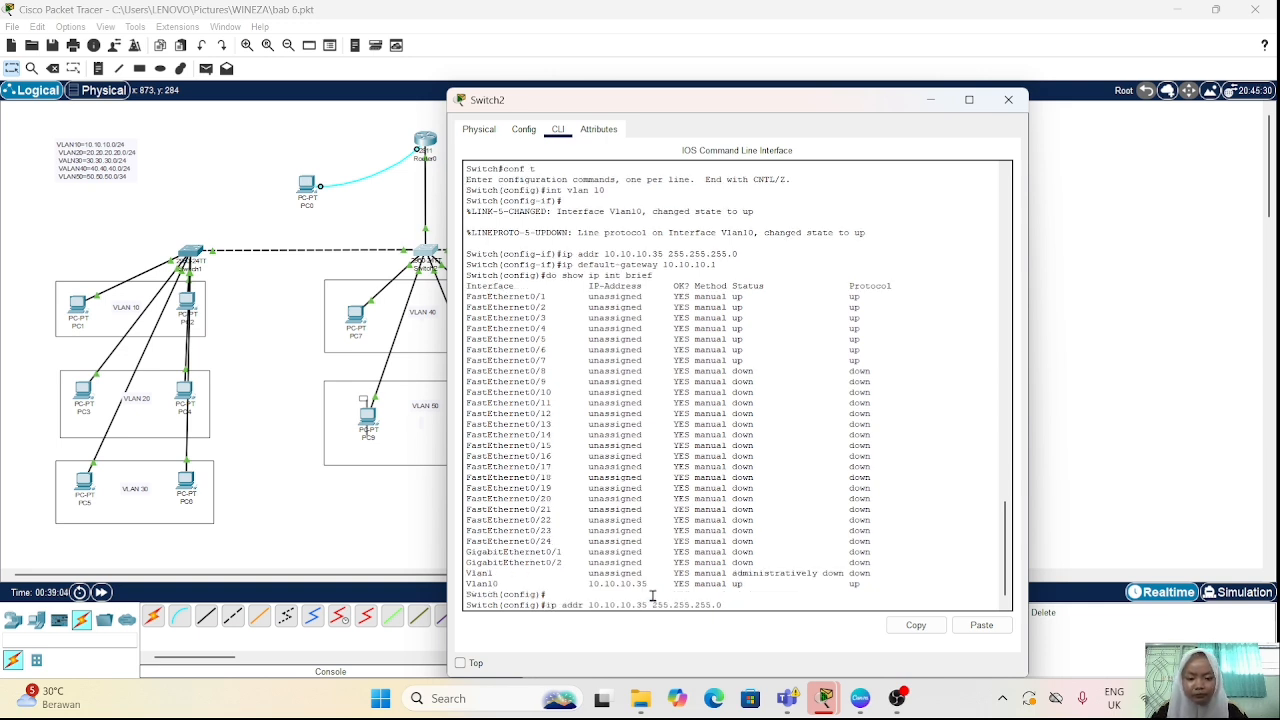
{"action": "key", "text": "BackSpace"}
{"action": "key", "text": "BackSpace"}
{"action": "type", "text": "20"}
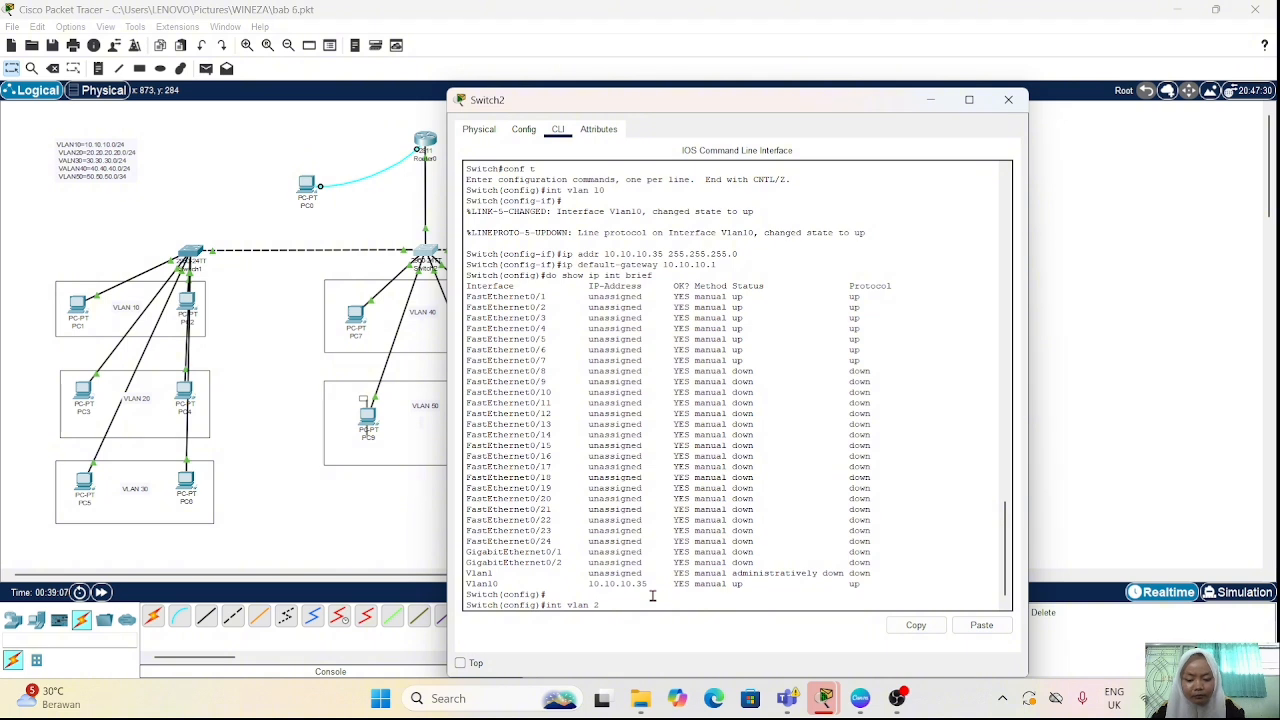
{"action": "key", "text": "Return"}
Step: Assign the VLAN 20 interface the address 20.20.20.35 with mask 255.255.255.0 using "ip addr"
{"action": "key", "text": "Up"}
{"action": "key", "text": "Up"}
{"action": "key", "text": "Up"}
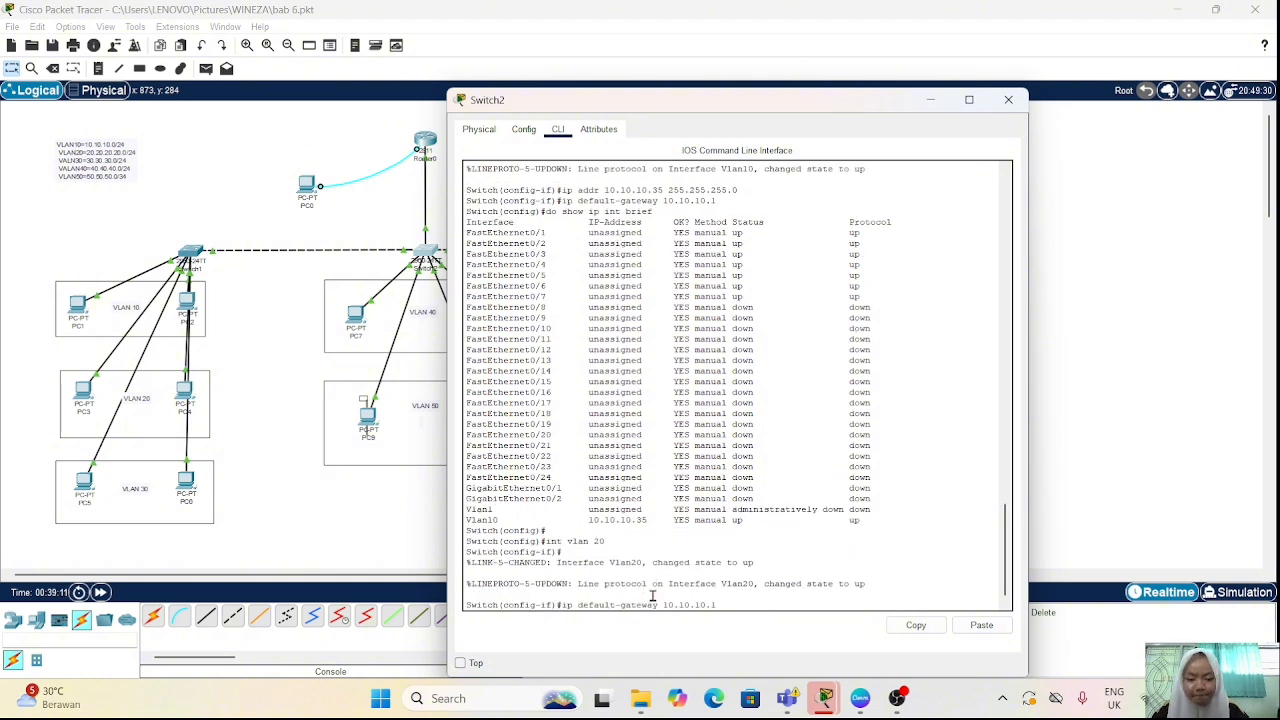
{"action": "key", "text": "Up"}
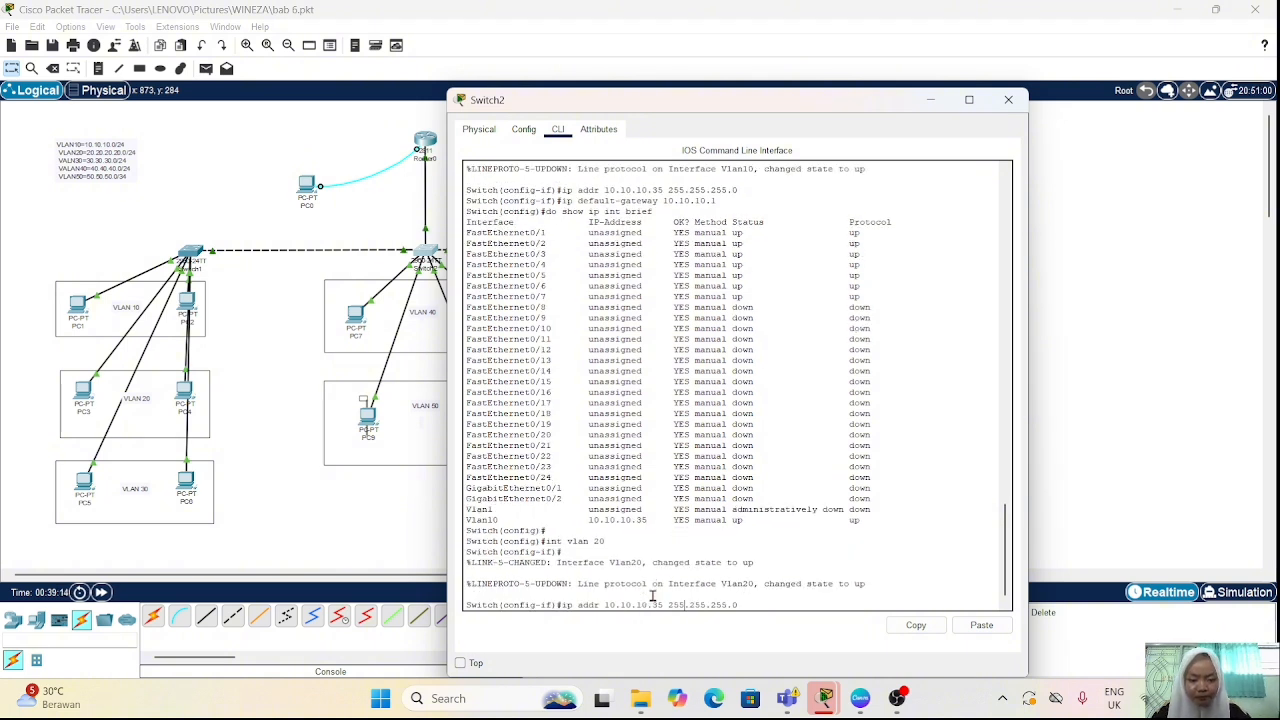
{"action": "key", "text": "Left"}
{"action": "key", "text": "Left"}
{"action": "key", "text": "Left"}
{"action": "key", "text": "Left"}
{"action": "key", "text": "BackSpace"}
{"action": "key", "text": "BackSpace"}
{"action": "key", "text": "BackSpace"}
{"action": "key", "text": "BackSpace"}
{"action": "key", "text": "BackSpace"}
{"action": "key", "text": "BackSpace"}
{"action": "key", "text": "BackSpace"}
{"action": "key", "text": "BackSpace"}
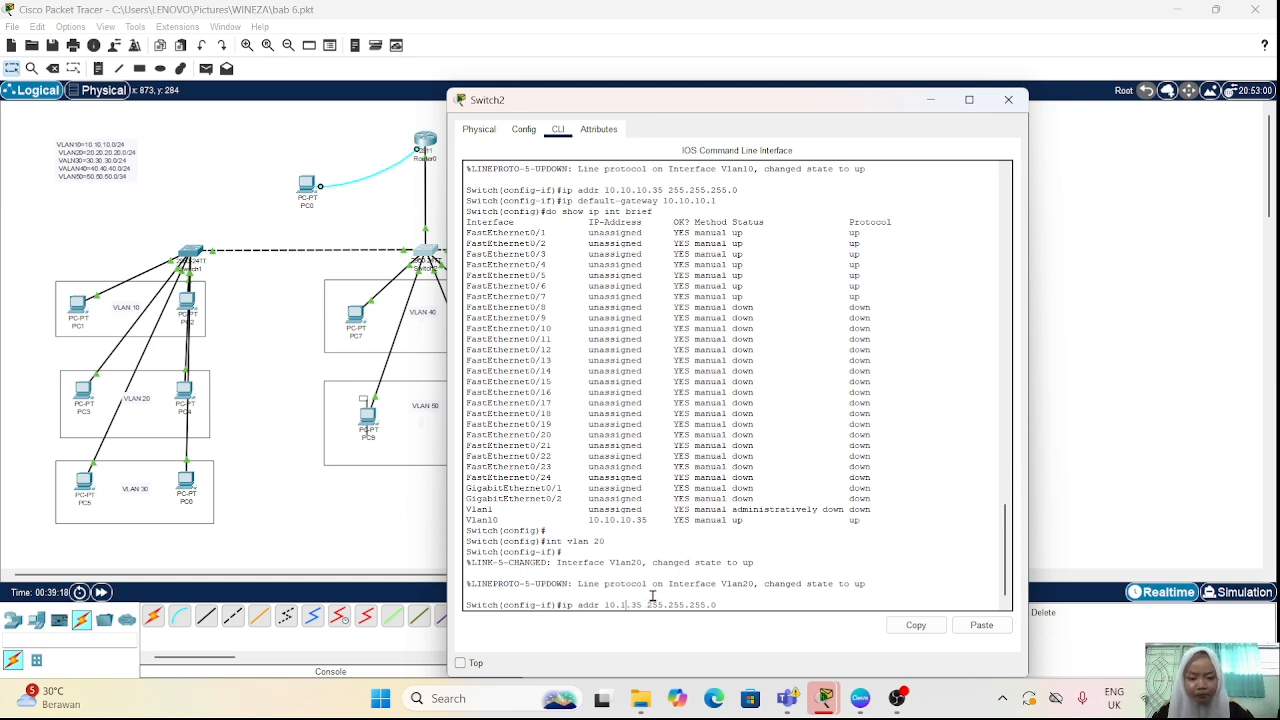
{"action": "type", "text": "20"}
{"action": "type", "text": ".20.20"}
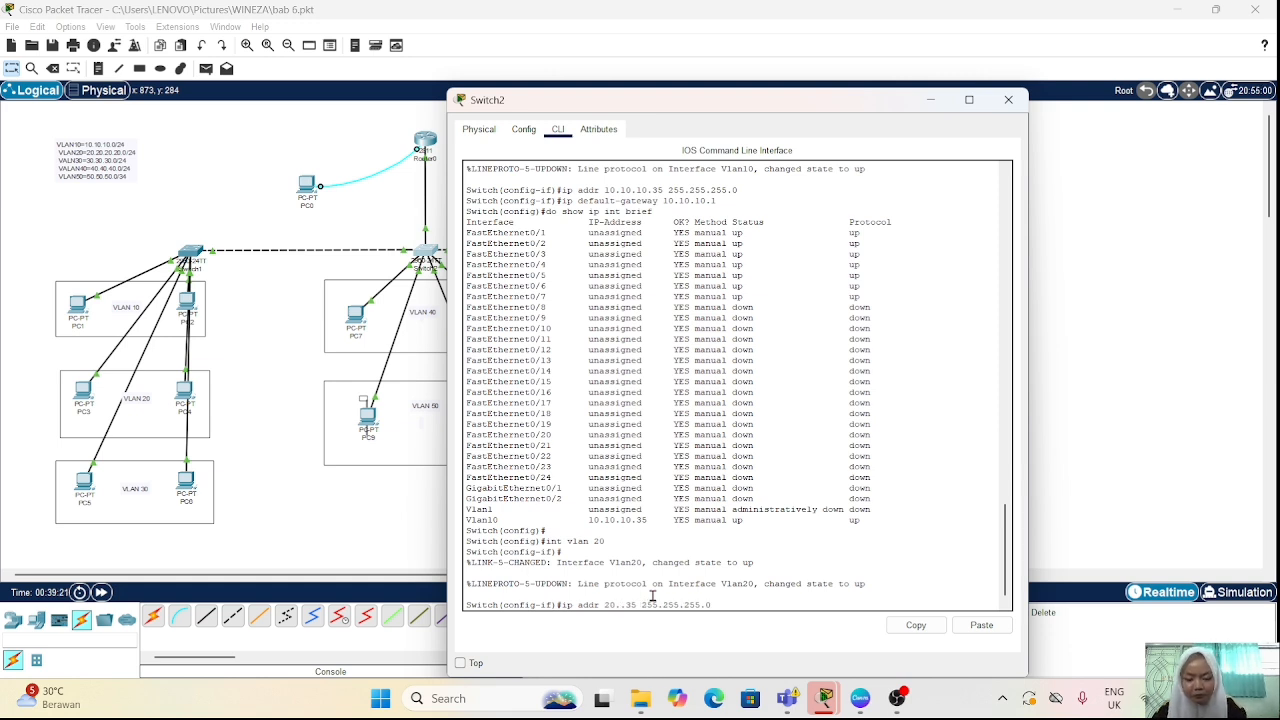
{"action": "key", "text": "Return"}
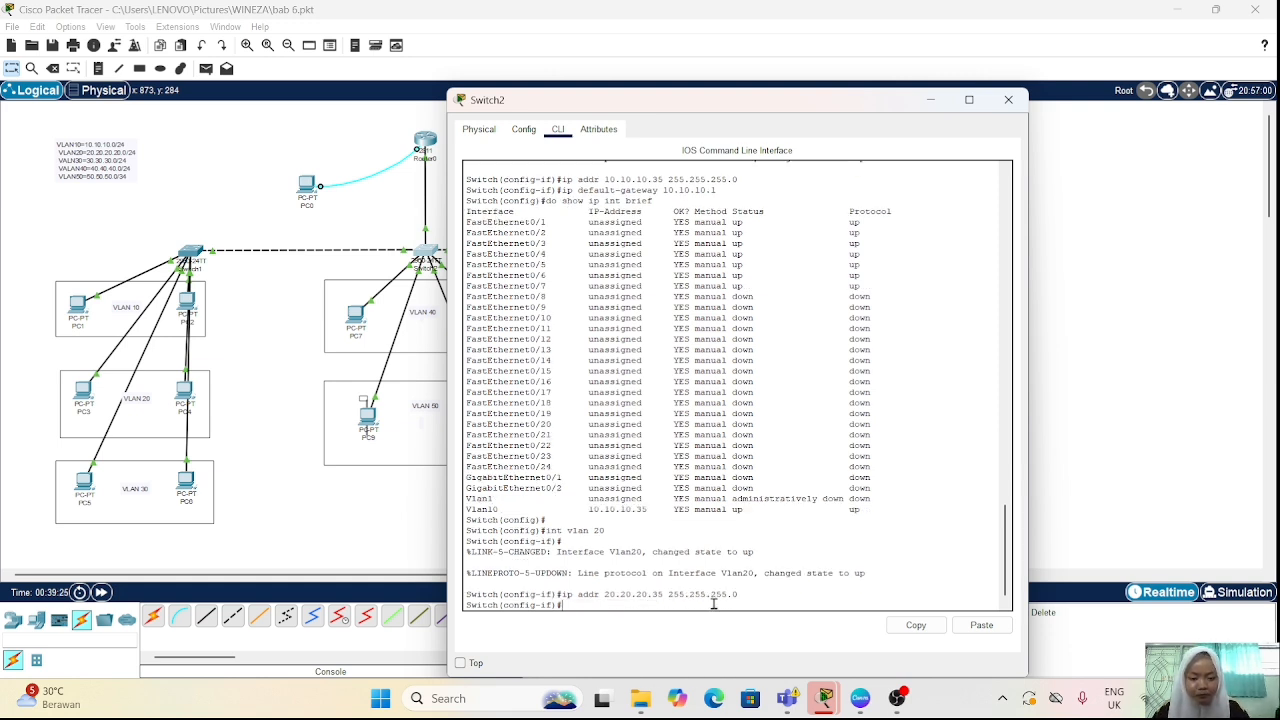
Step: Set the switch's default gateway to 20.20.20.1 with "ip default-gateway"
{"action": "key", "text": "Up"}
{"action": "key", "text": "Up"}
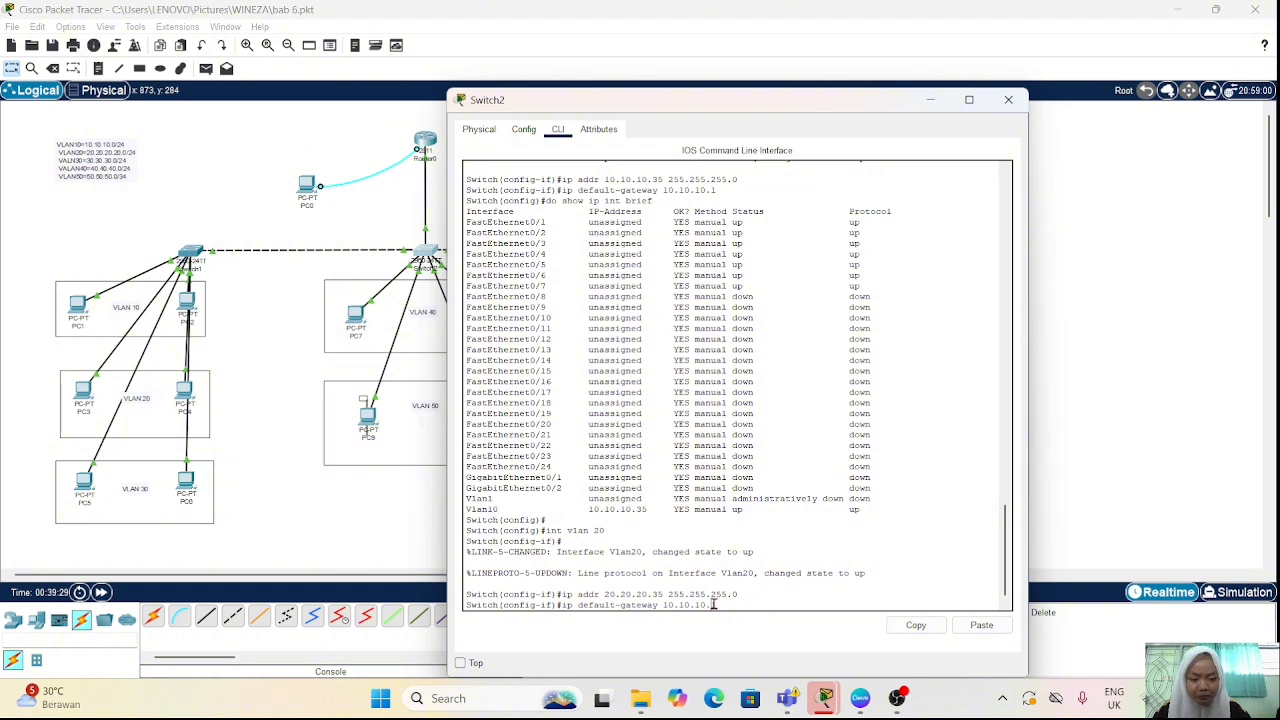
{"action": "key", "text": "Left"}
{"action": "key", "text": "Left"}
{"action": "key", "text": "BackSpace"}
{"action": "key", "text": "BackSpace"}
{"action": "key", "text": "BackSpace"}
{"action": "key", "text": "BackSpace"}
{"action": "key", "text": "BackSpace"}
{"action": "key", "text": "BackSpace"}
{"action": "key", "text": "BackSpace"}
{"action": "key", "text": "BackSpace"}
{"action": "type", "text": "20.20.20"}
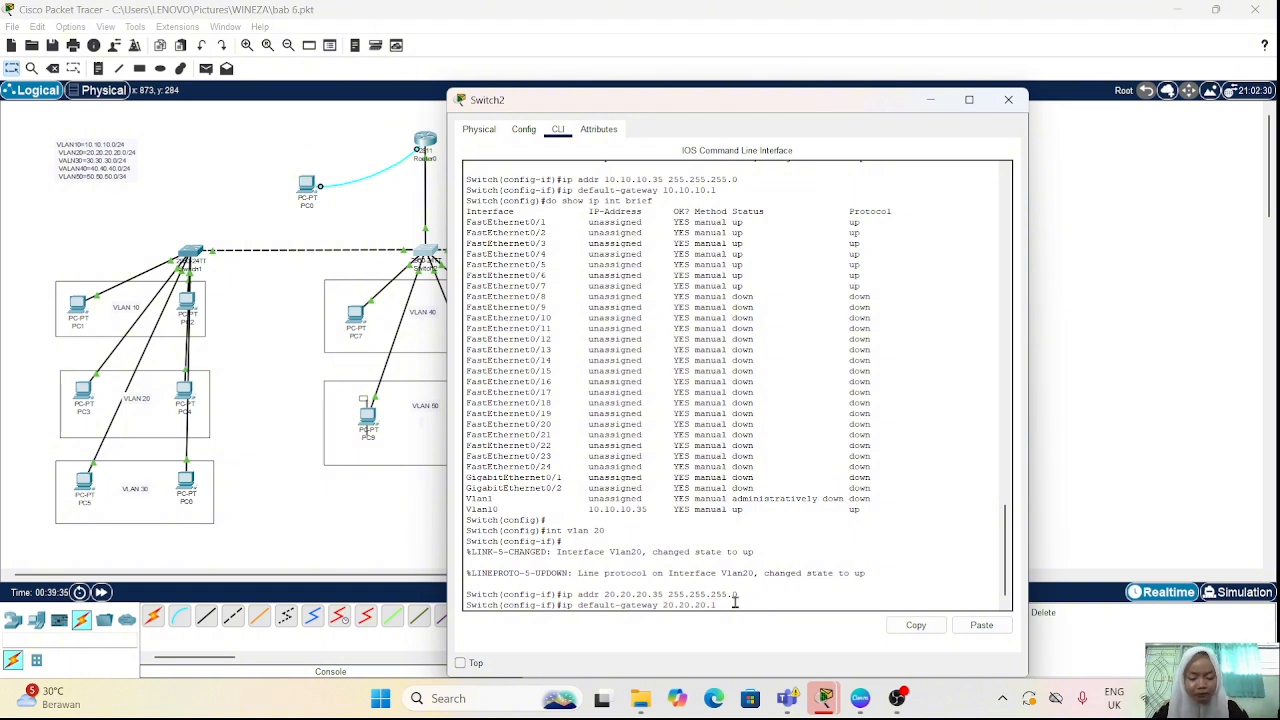
{"action": "key", "text": "Return"}
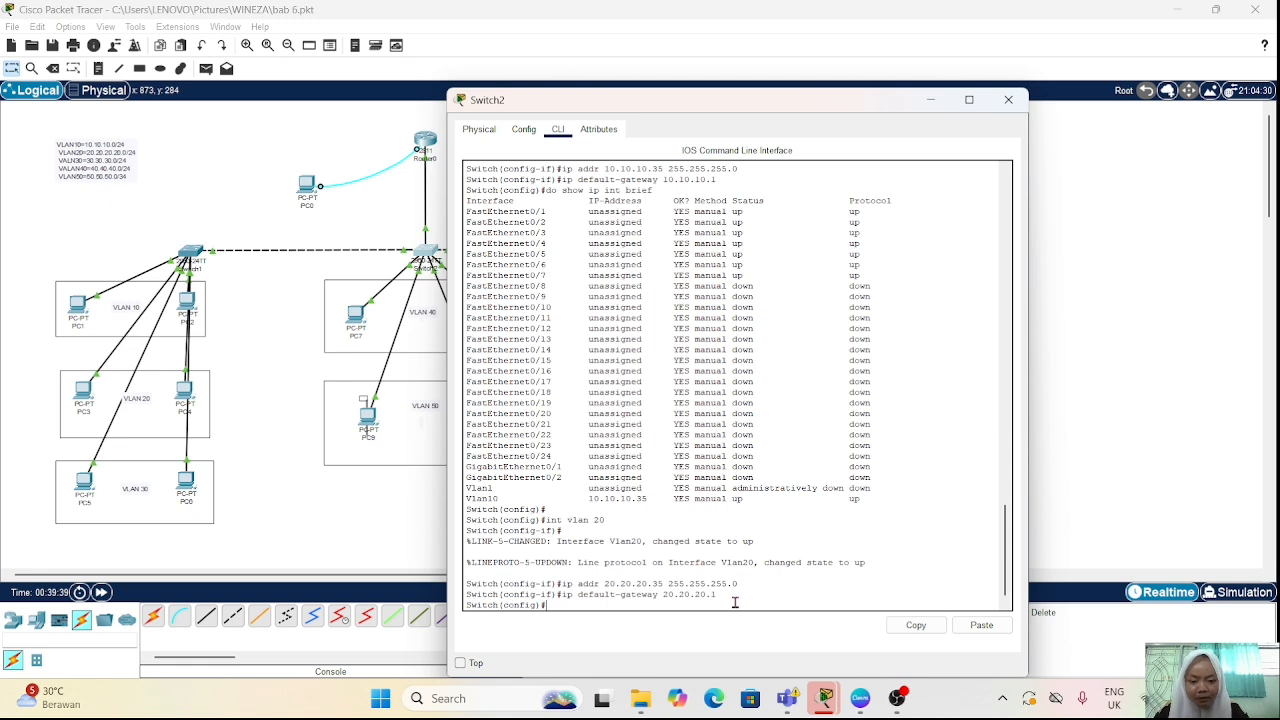
Step: List all interface addresses and status with "do show ip int brief", through to the VLAN interfaces at the end
{"action": "key", "text": "Up"}
{"action": "key", "text": "Up"}
{"action": "key", "text": "Up"}
{"action": "key", "text": "Up"}
{"action": "key", "text": "Return"}
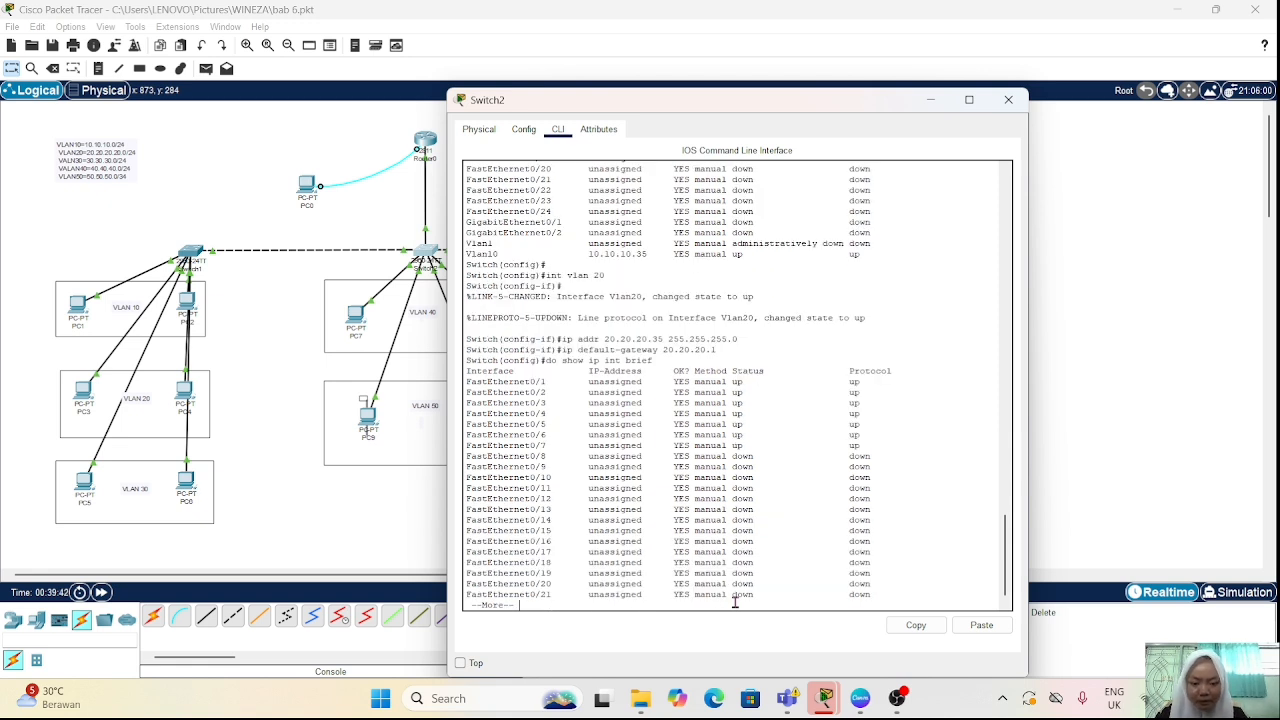
{"action": "key", "text": "space"}
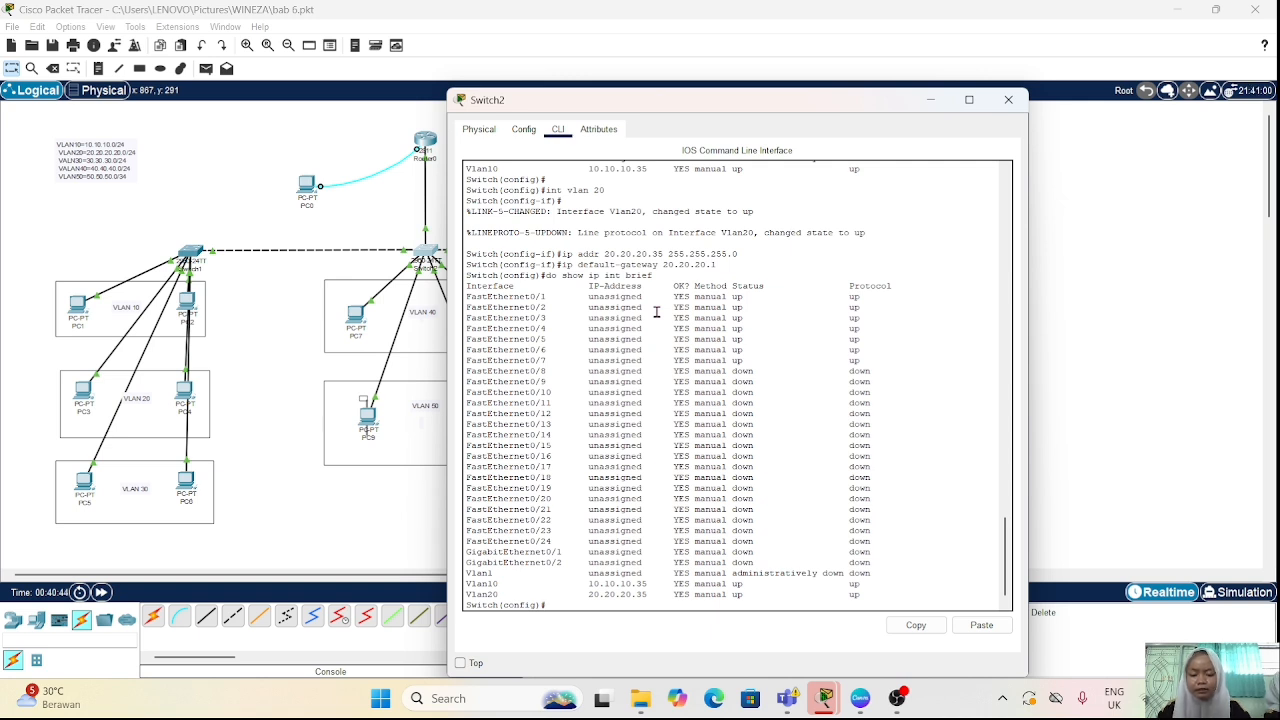
Step: Set the switch's hostname to neza with the "hostname" command
{"action": "type", "text": "host"}
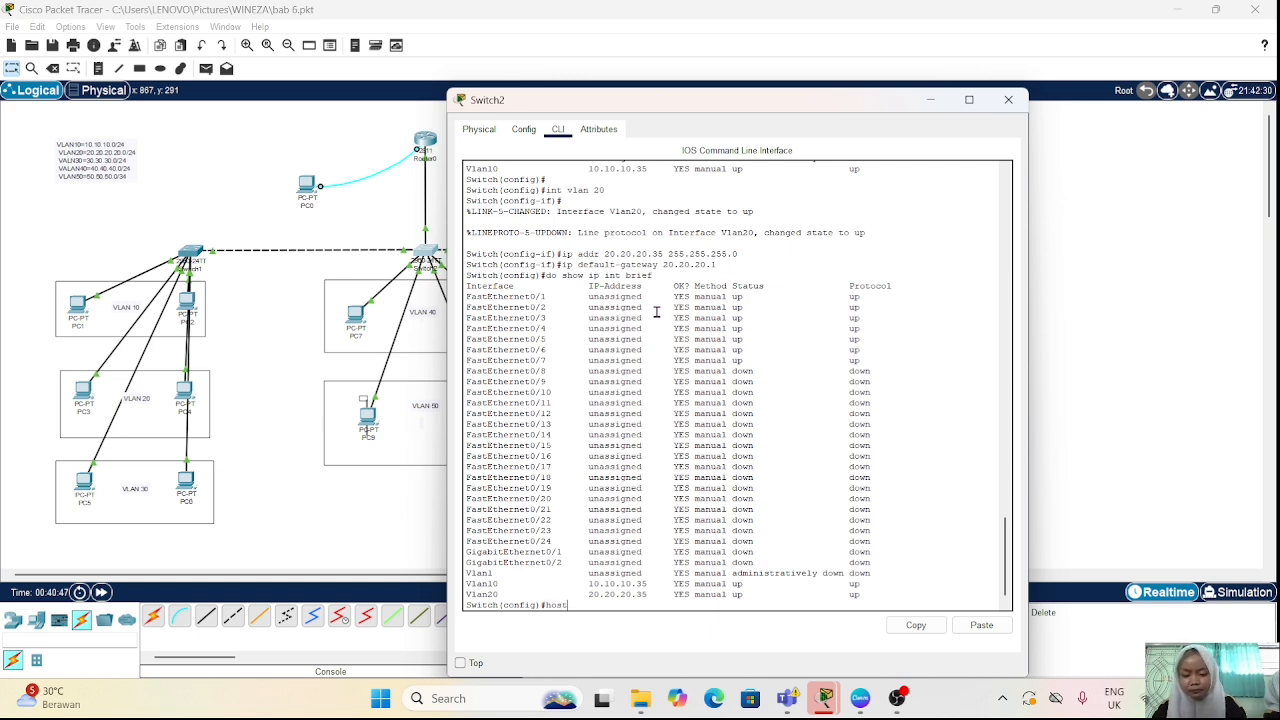
{"action": "type", "text": "name"}
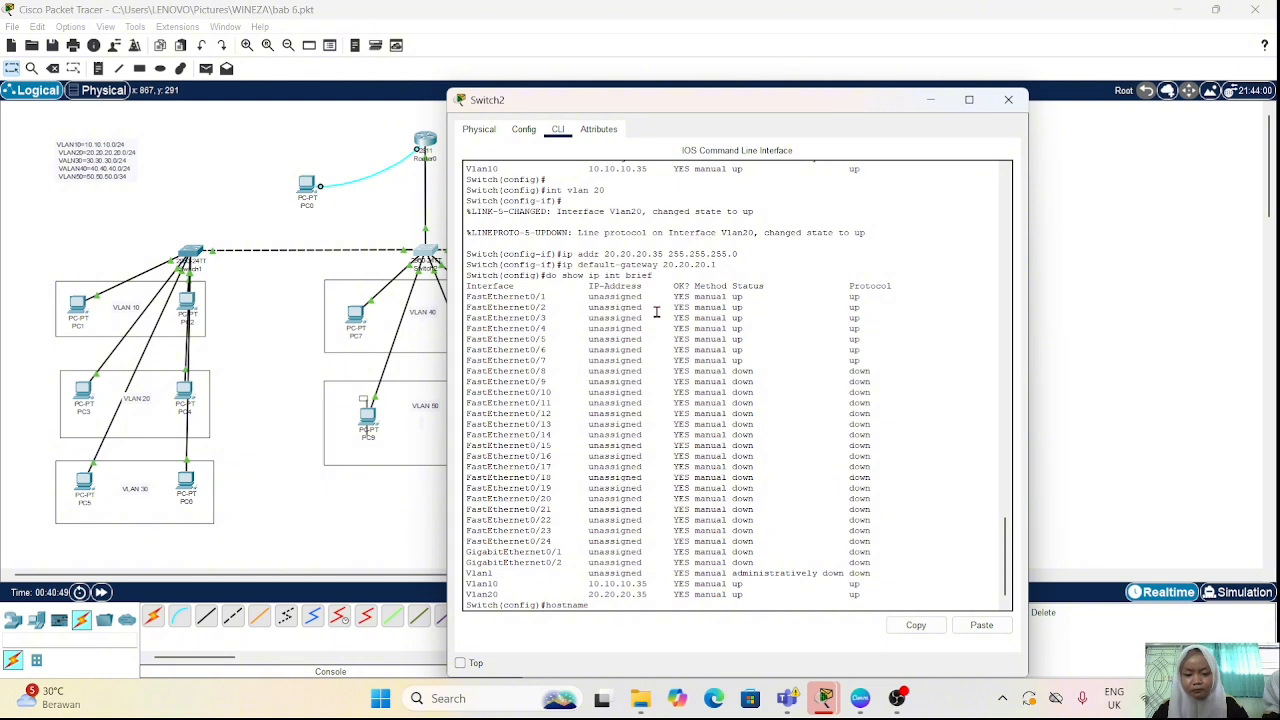
{"action": "type", "text": " neza"}
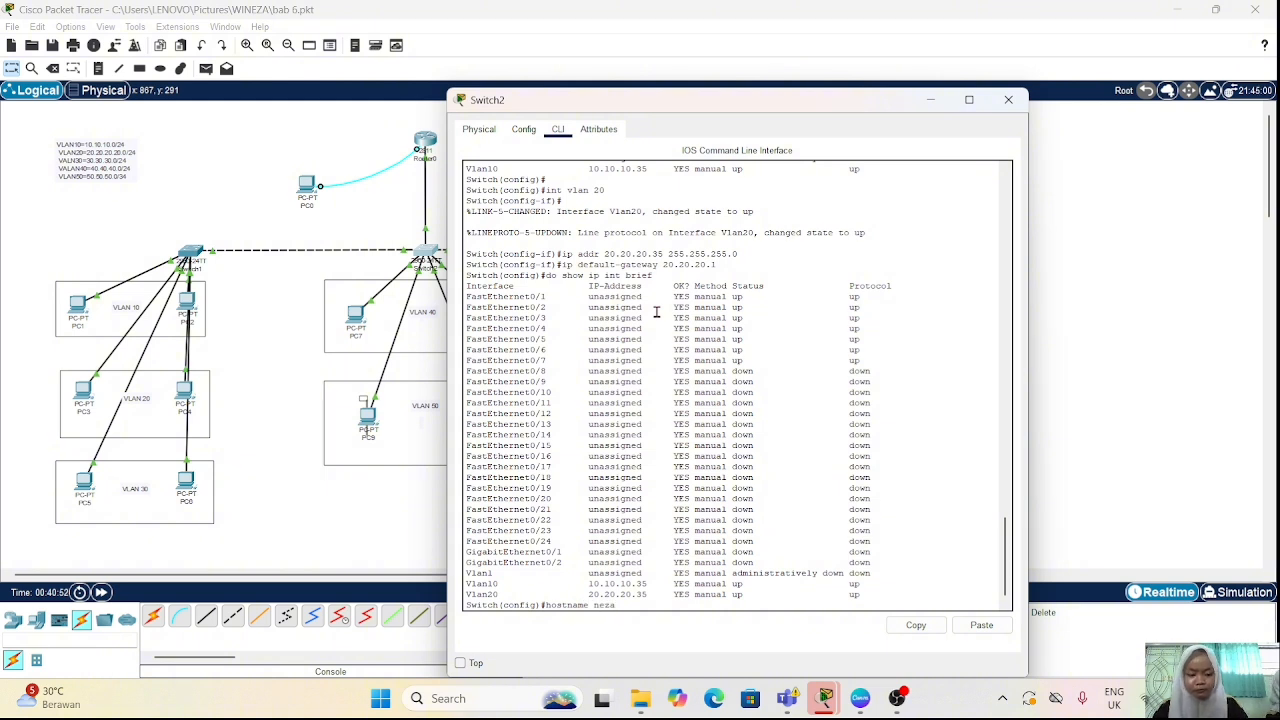
{"action": "key", "text": "Return"}
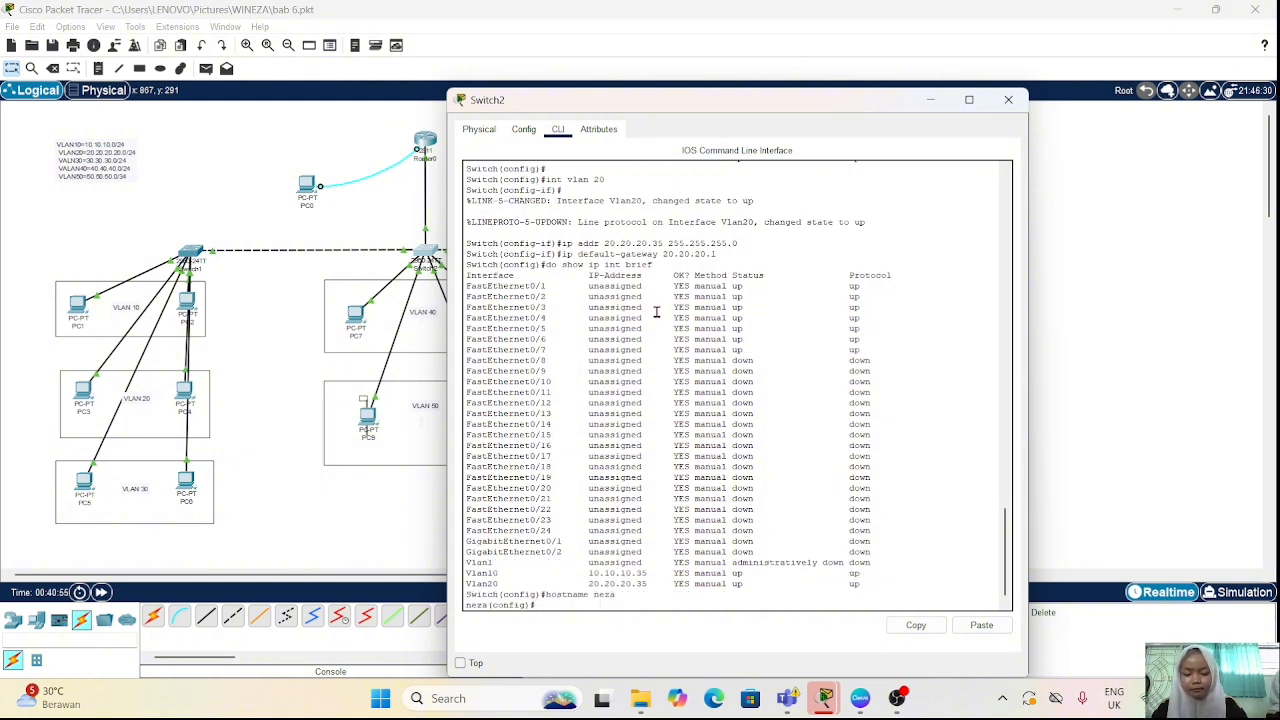
Step: Set the switch's domain name to neza.com with "ip domain-name"
{"action": "type", "text": "ip domain"}
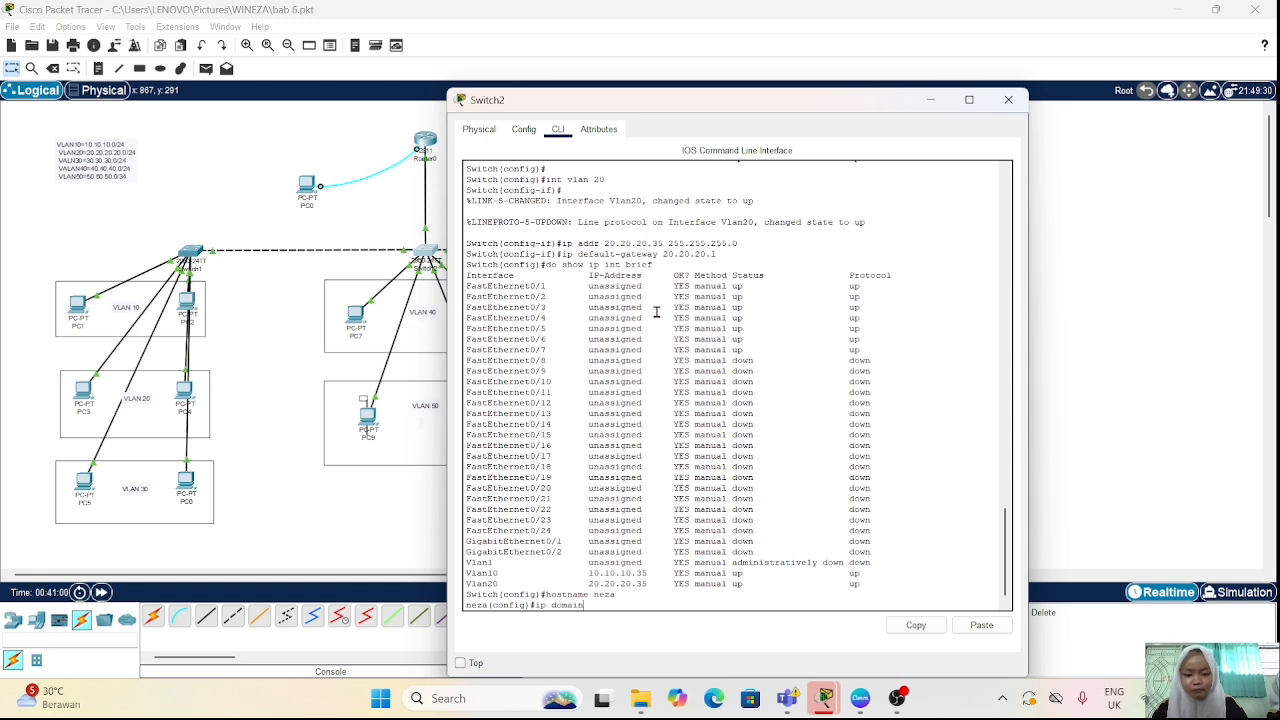
{"action": "type", "text": "-nam"}
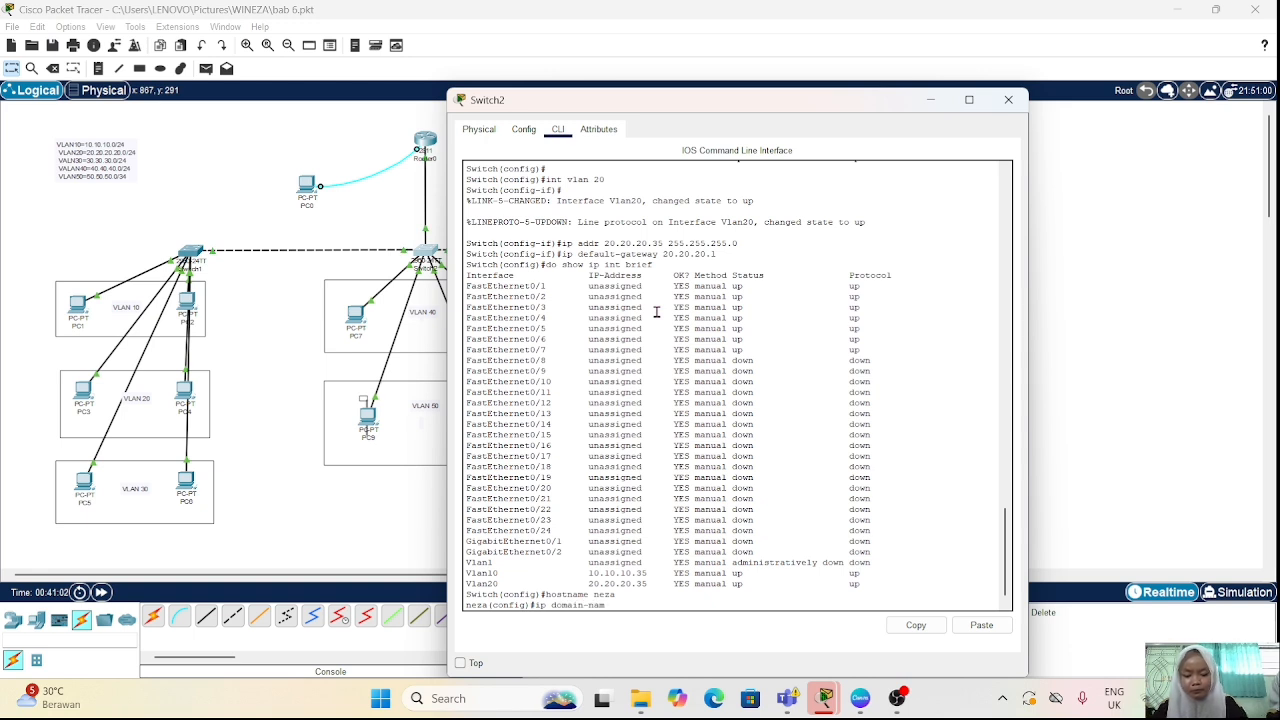
{"action": "type", "text": "e neza.com"}
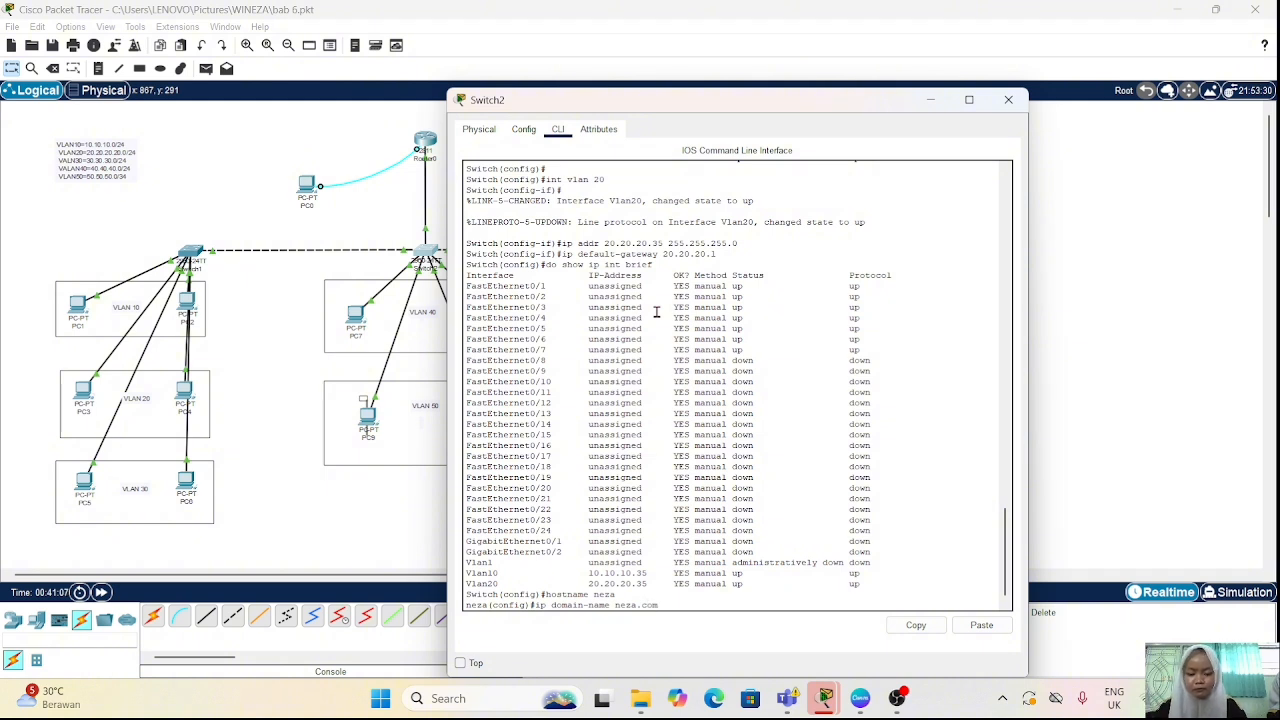
{"action": "key", "text": "Return"}
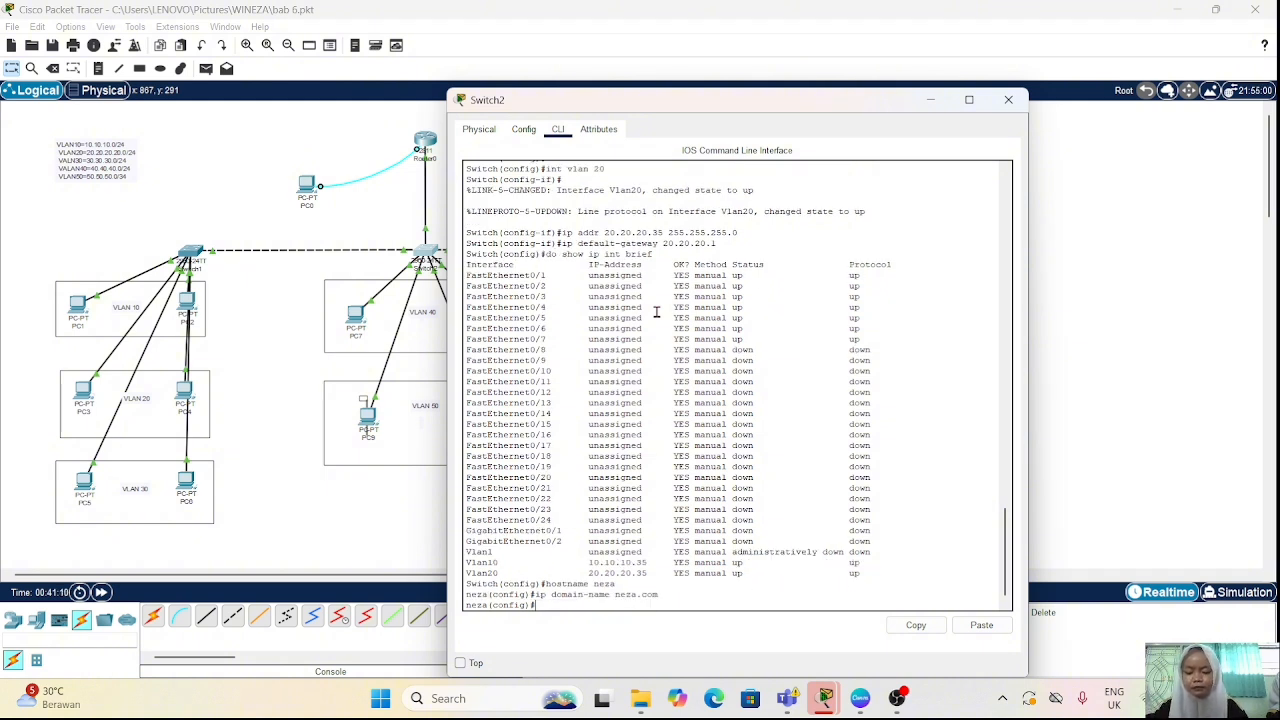
Step: Generate an RSA key pair with "crypto key generate rsa", using a 1024-bit modulus
{"action": "type", "text": "c"}
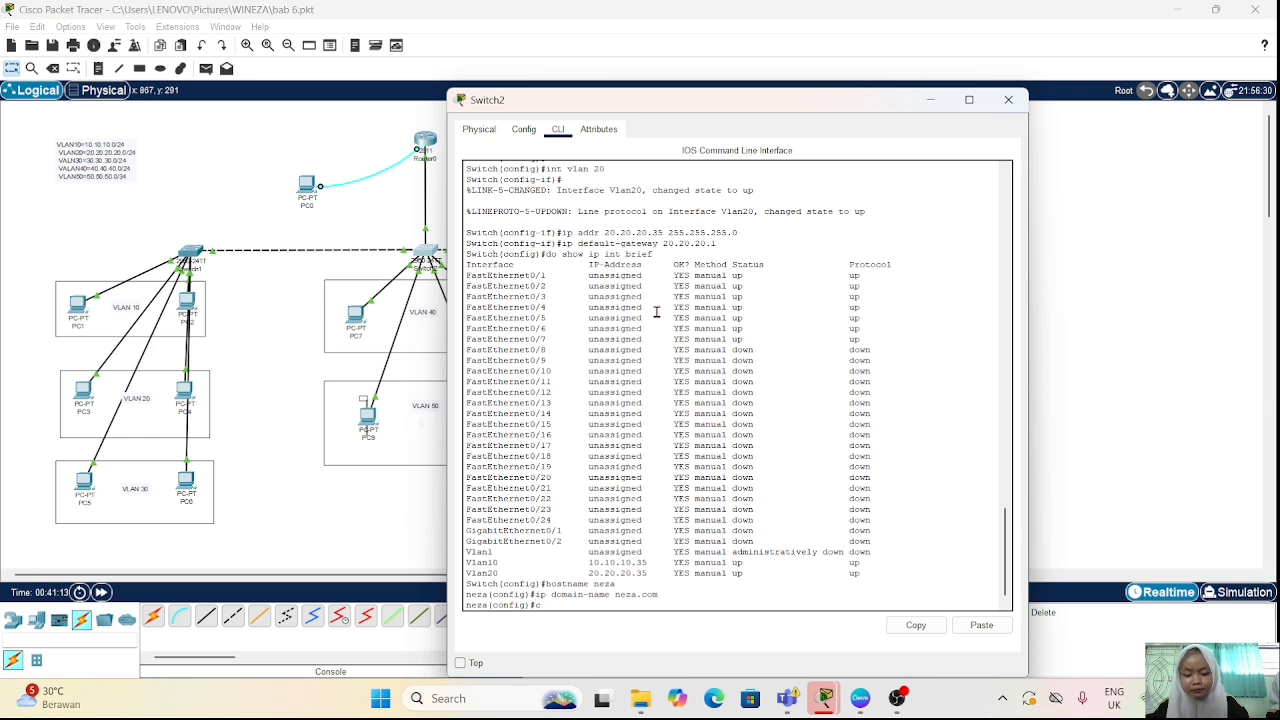
{"action": "type", "text": "rypto"}
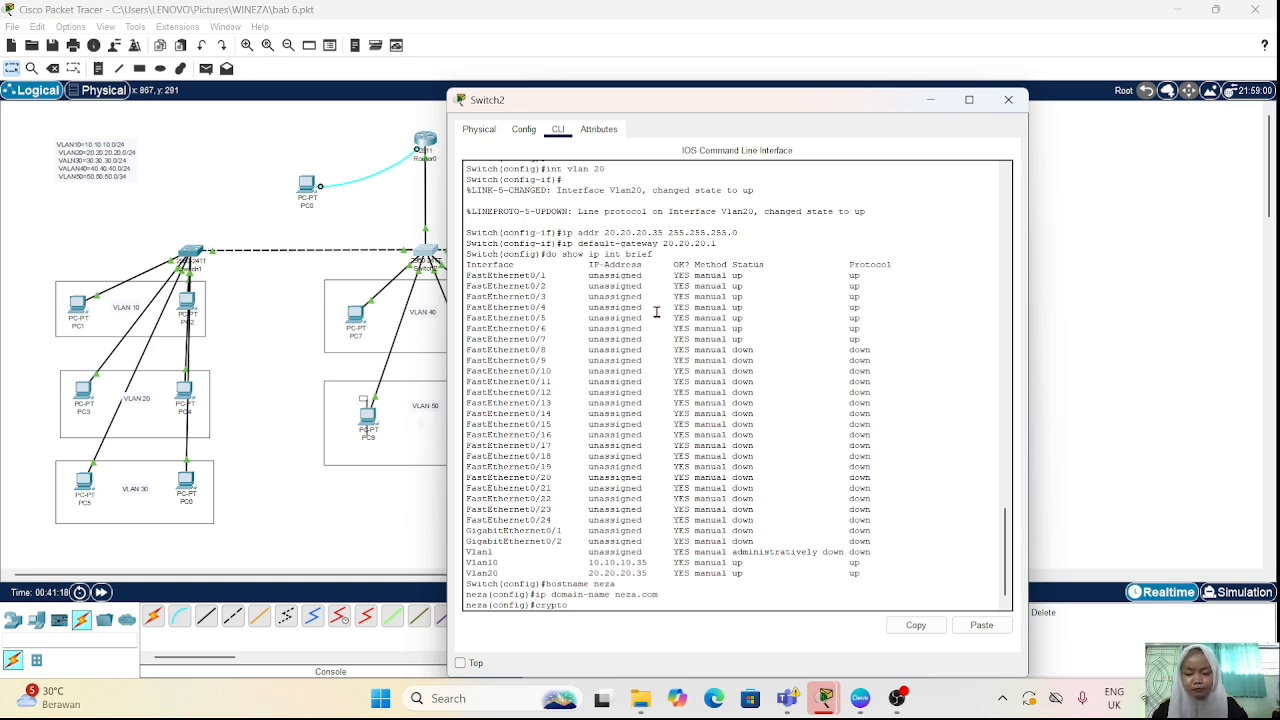
{"action": "type", "text": " key"}
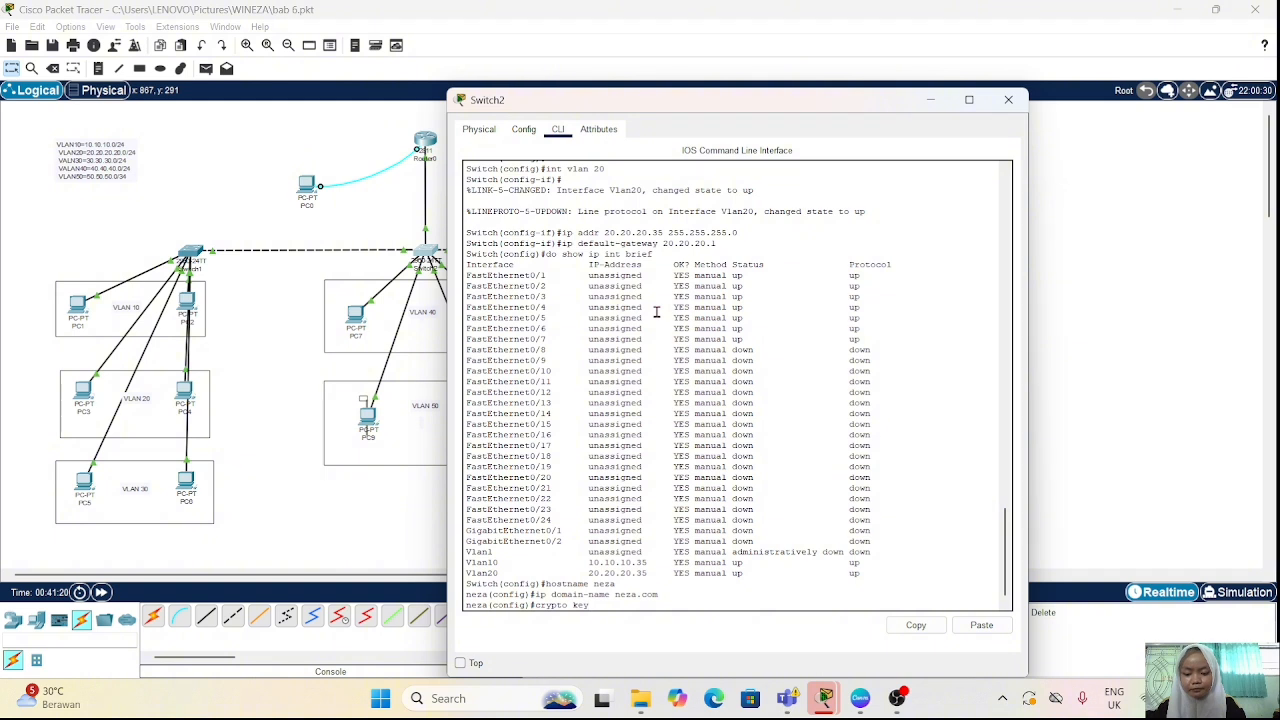
{"action": "type", "text": " gene"}
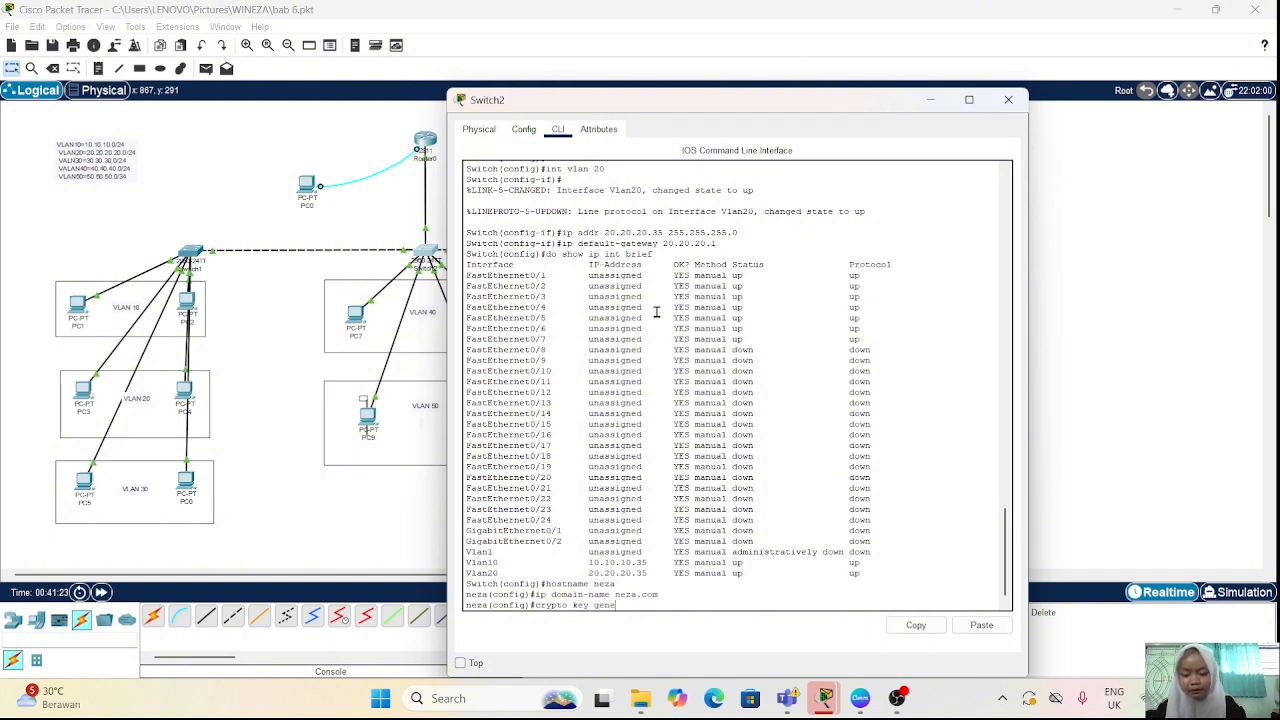
{"action": "type", "text": "rate"}
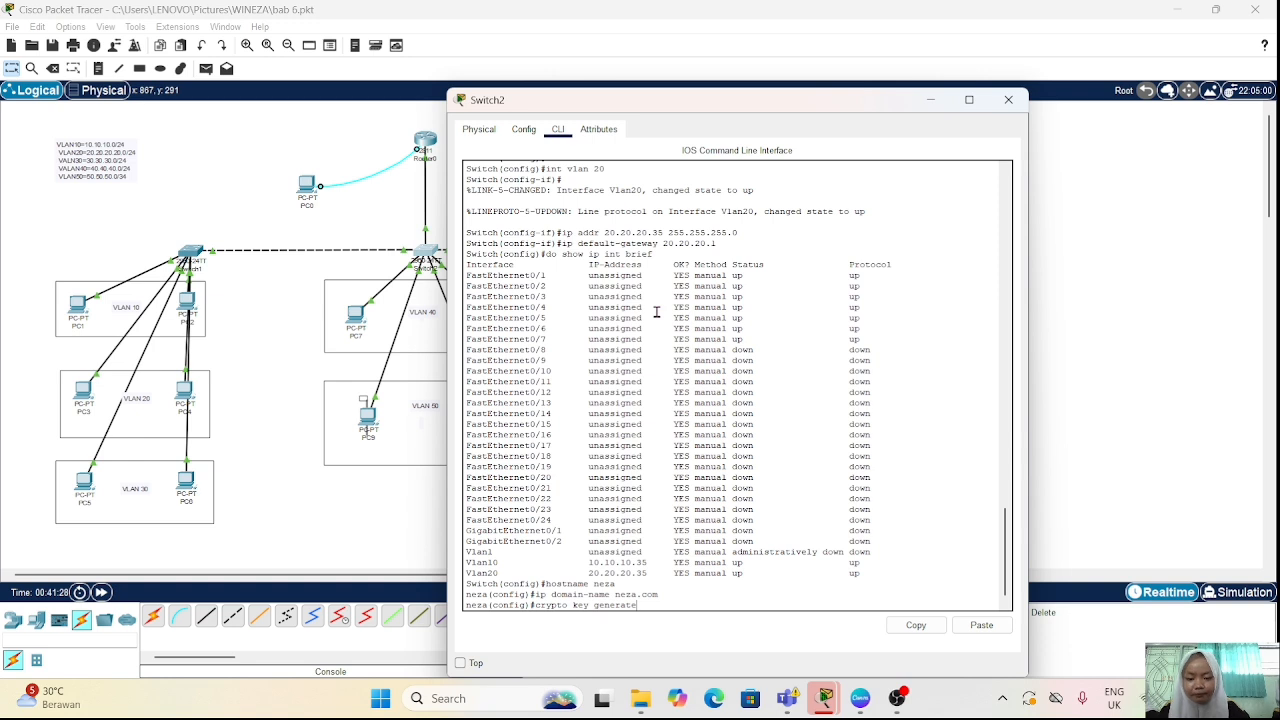
{"action": "type", "text": " rsa"}
{"action": "key", "text": "Return"}
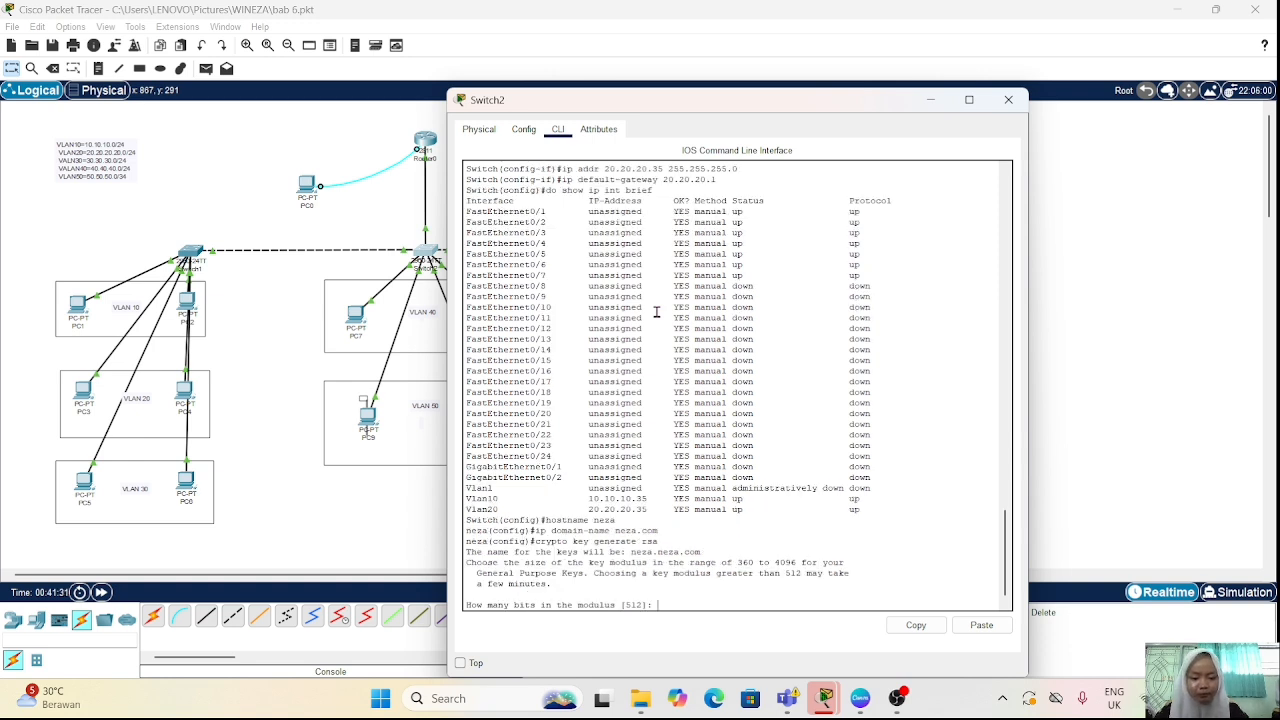
{"action": "type", "text": "10"}
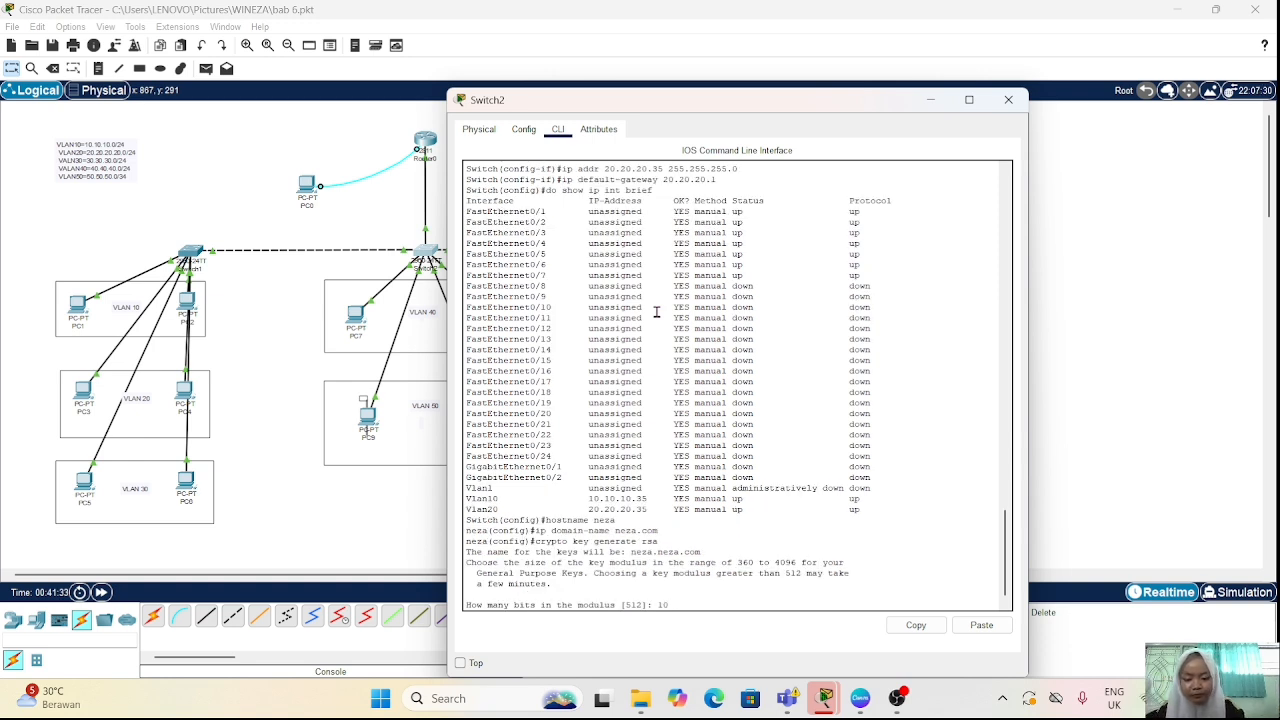
{"action": "type", "text": "24"}
{"action": "key", "text": "Return"}
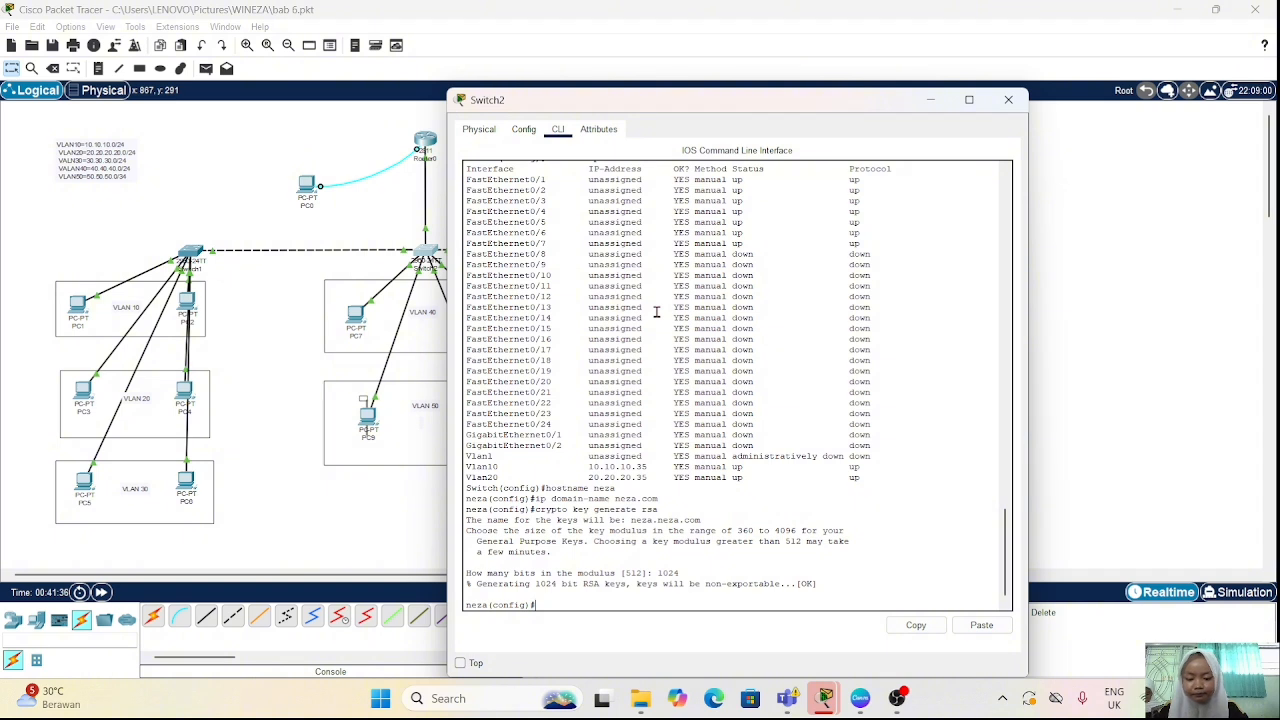
Step: Create a local user account with the "username" command, using the switch's hostname as username and entering the account password
{"action": "type", "text": "u"}
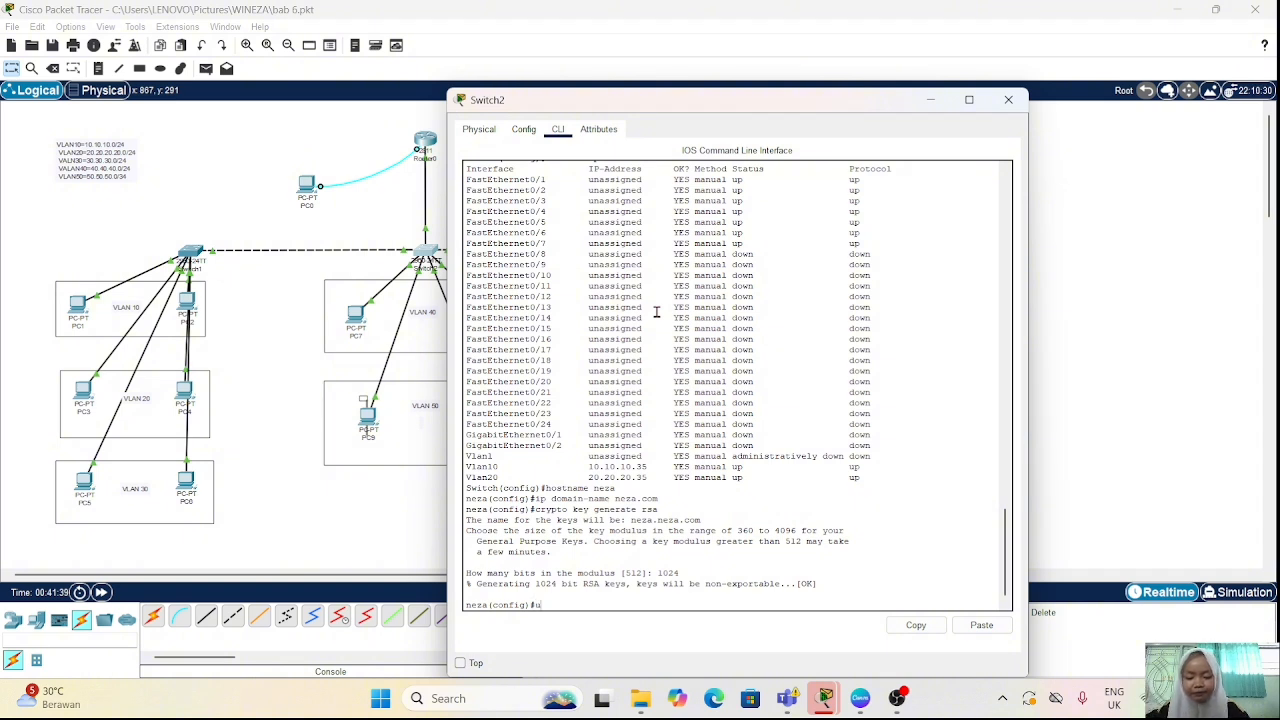
{"action": "type", "text": "sername"}
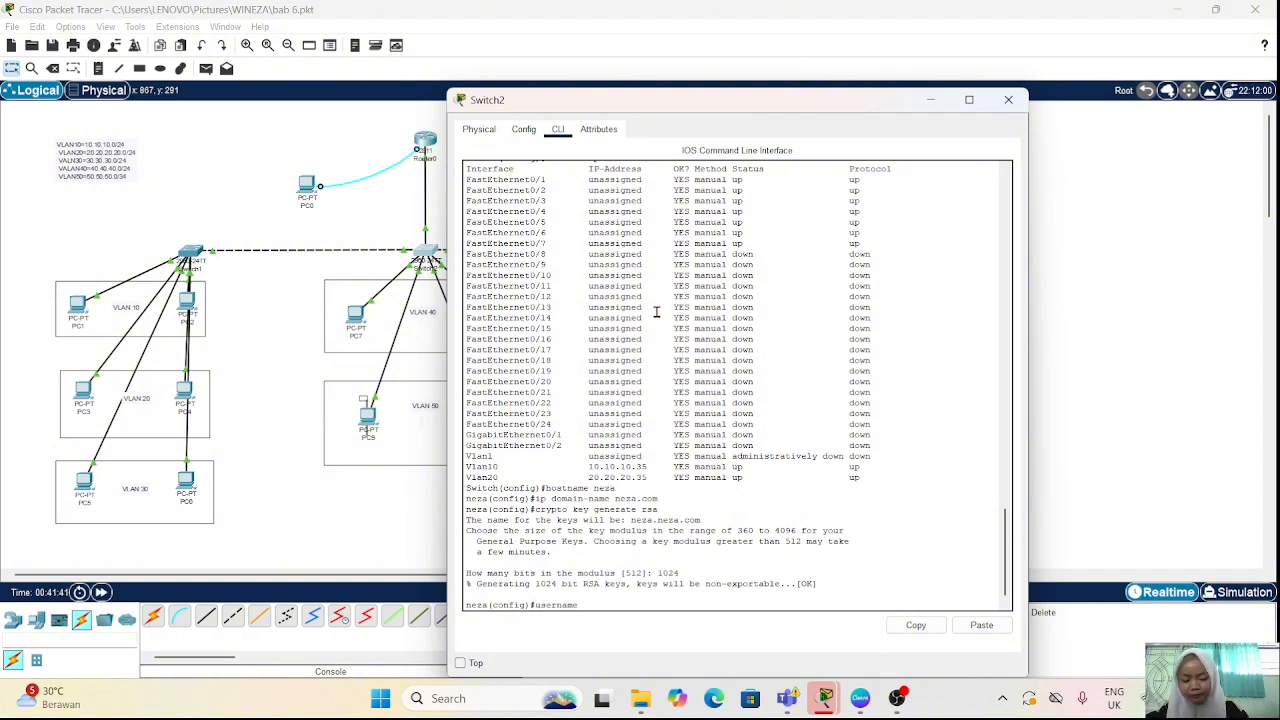
{"action": "type", "text": " neza"}
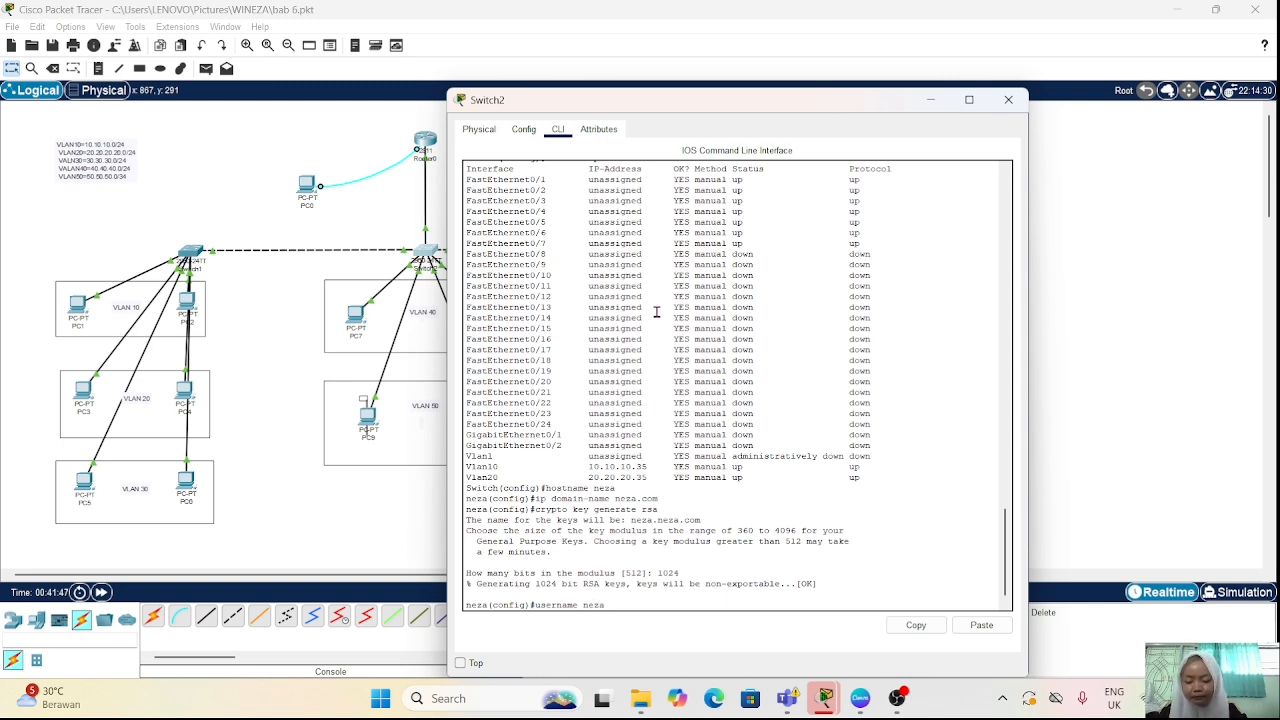
{"action": "type", "text": " pa"}
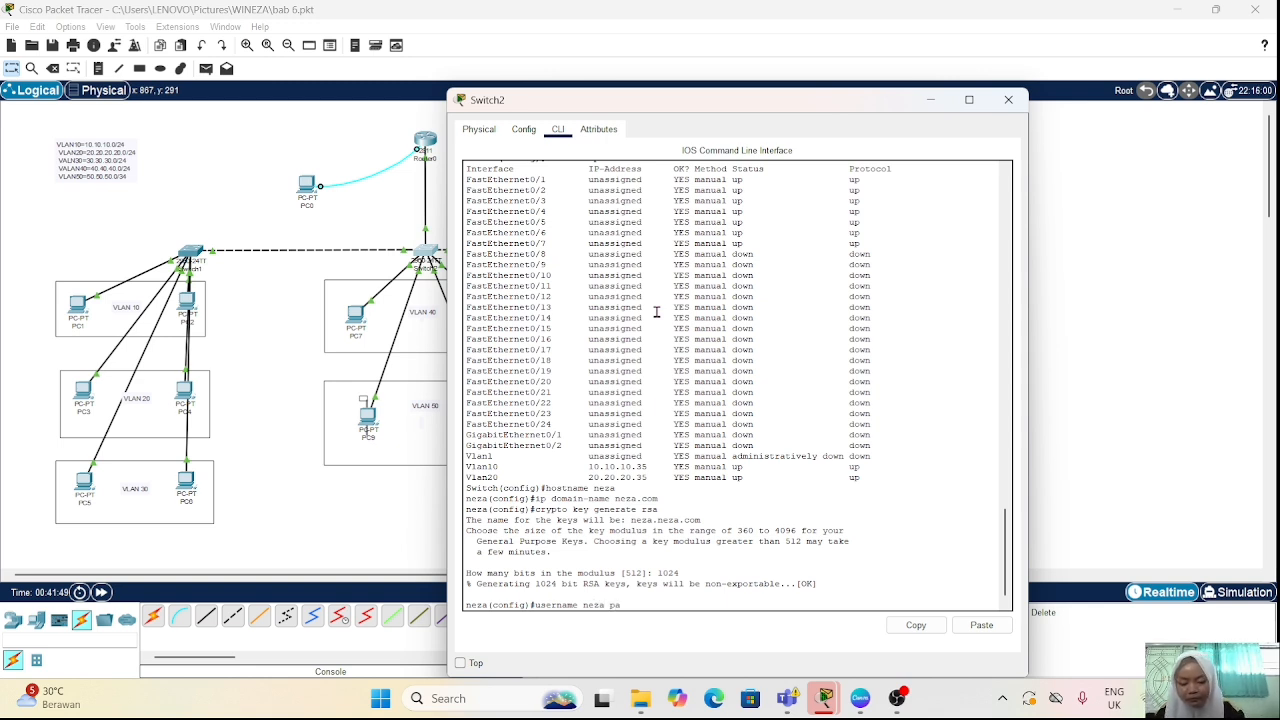
{"action": "type", "text": "ssword 12345"}
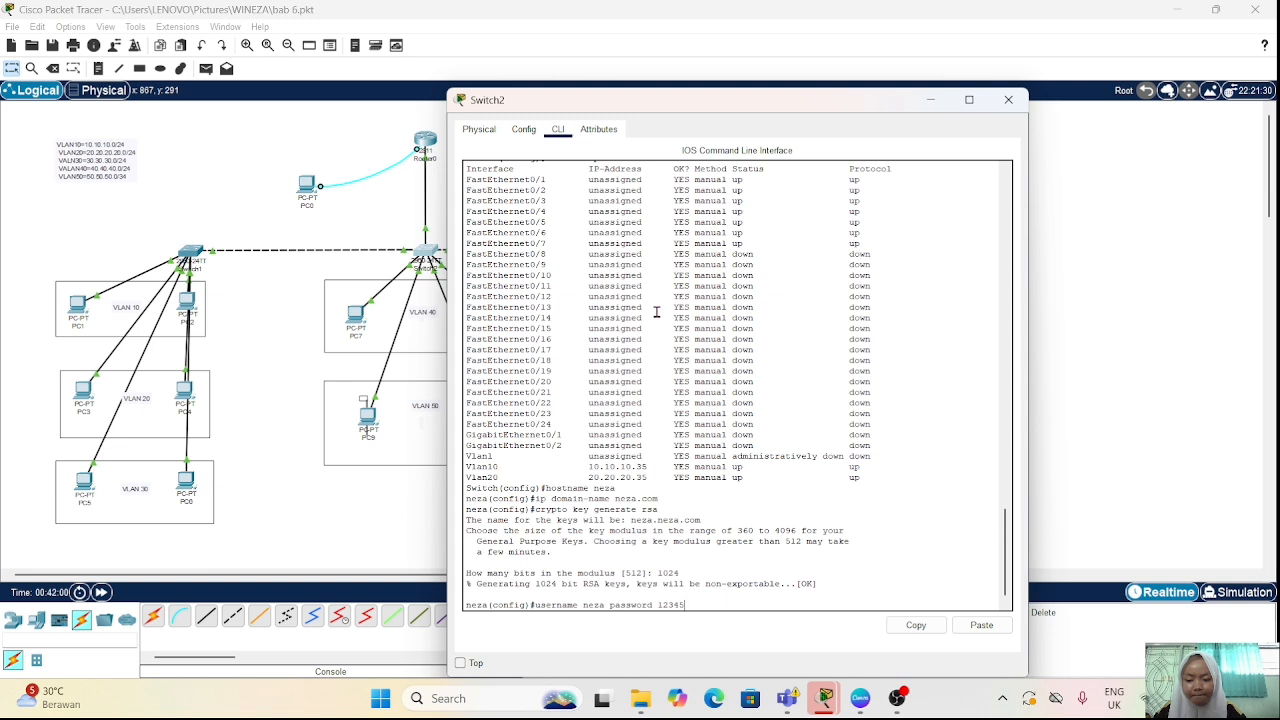
{"action": "key", "text": "Return"}
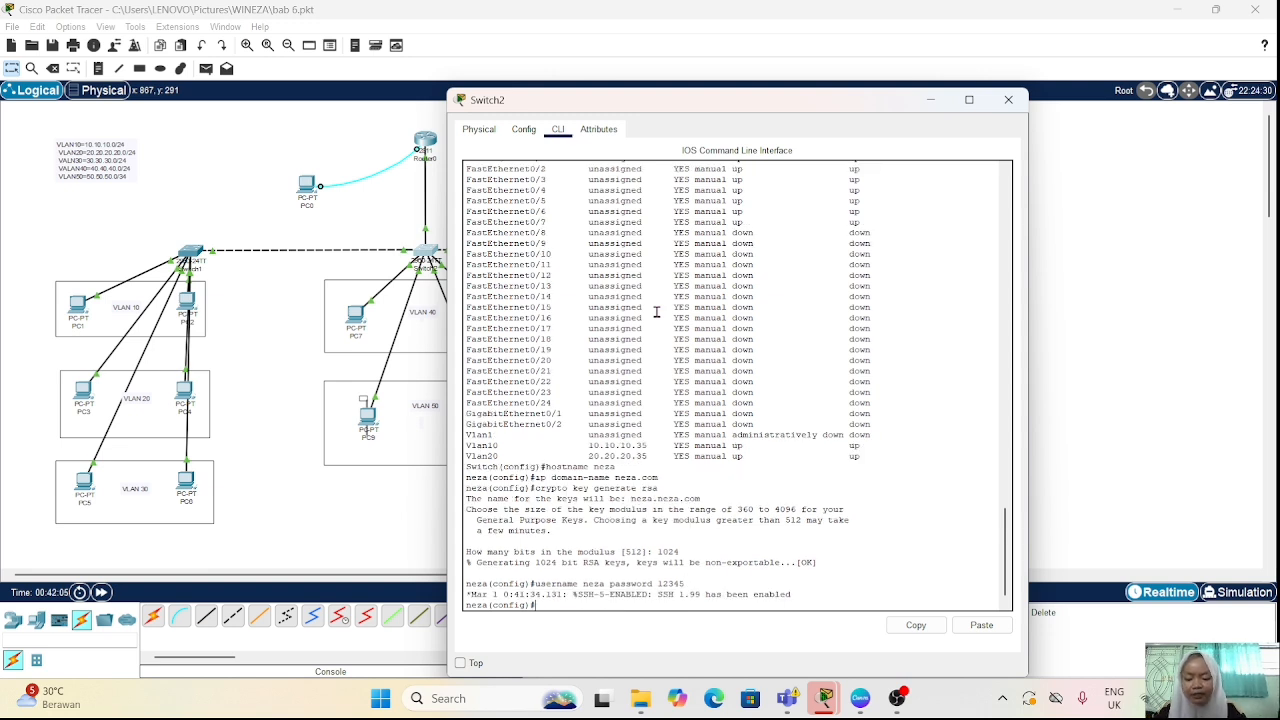
Step: Configure VTY lines 0 to 2 to accept only SSH with "transport input ssh"
{"action": "type", "text": "line"}
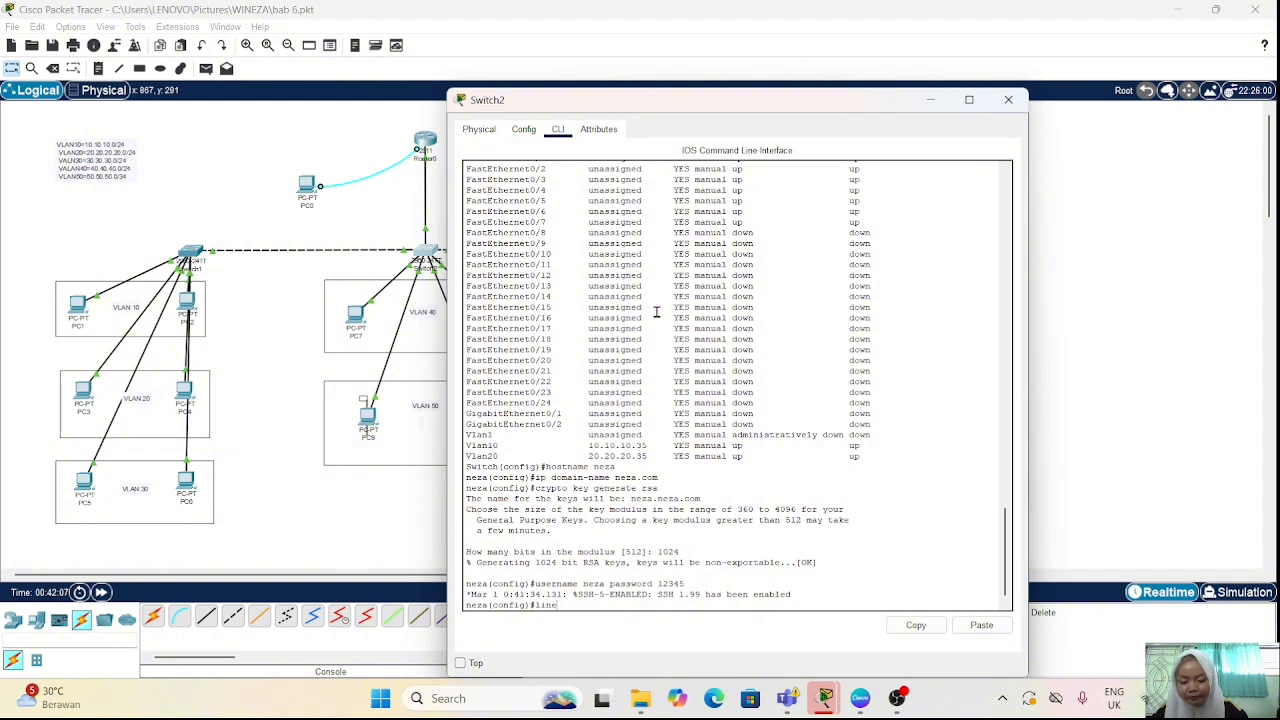
{"action": "type", "text": " vty 0 2"}
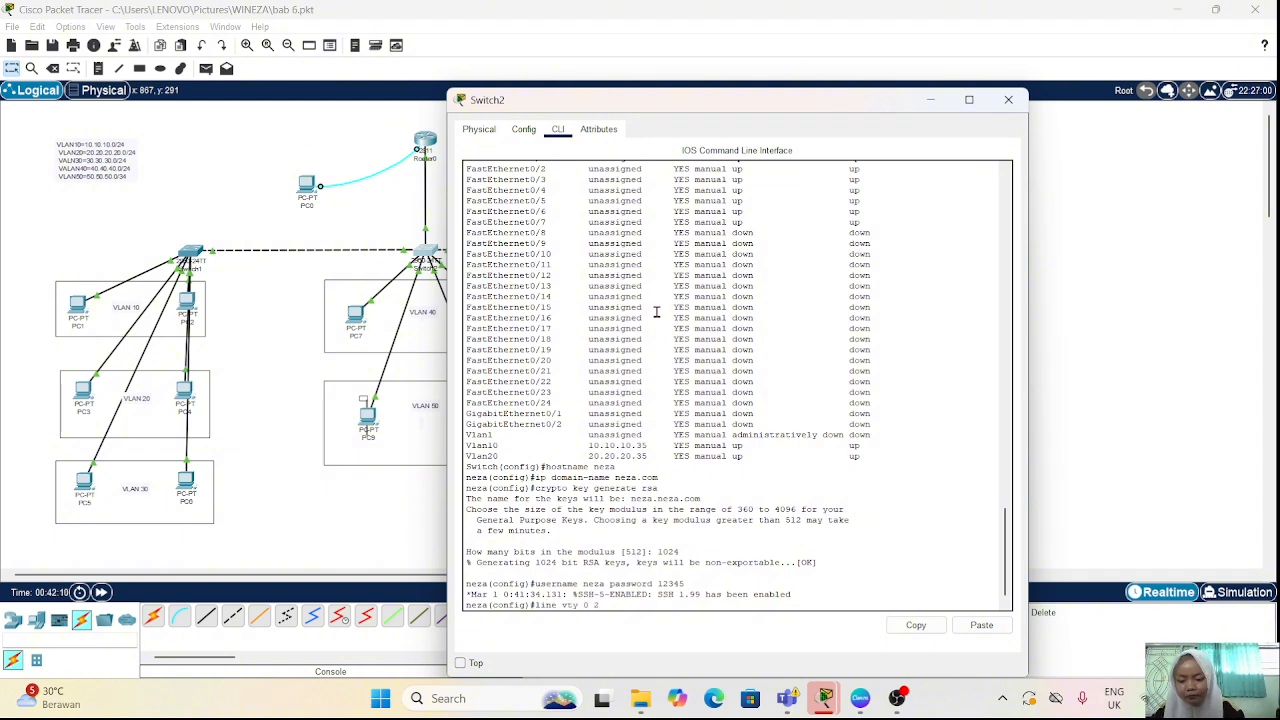
{"action": "key", "text": "Return"}
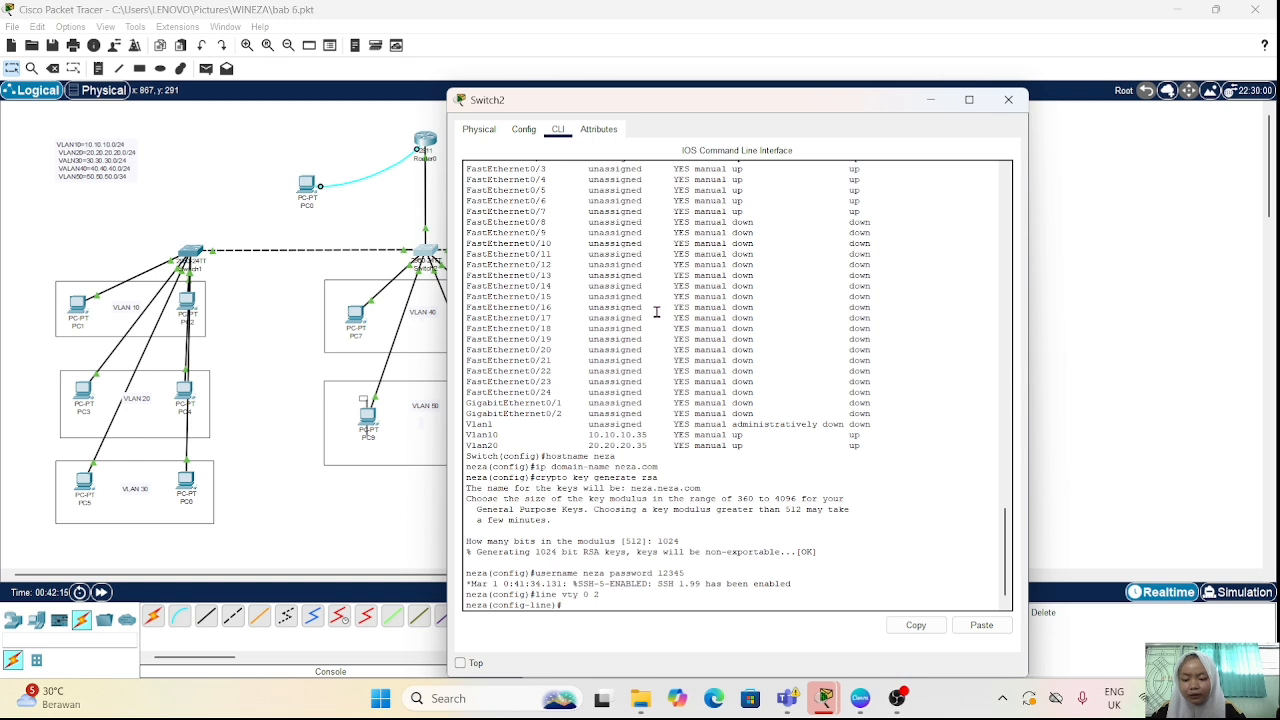
{"action": "type", "text": "transp"}
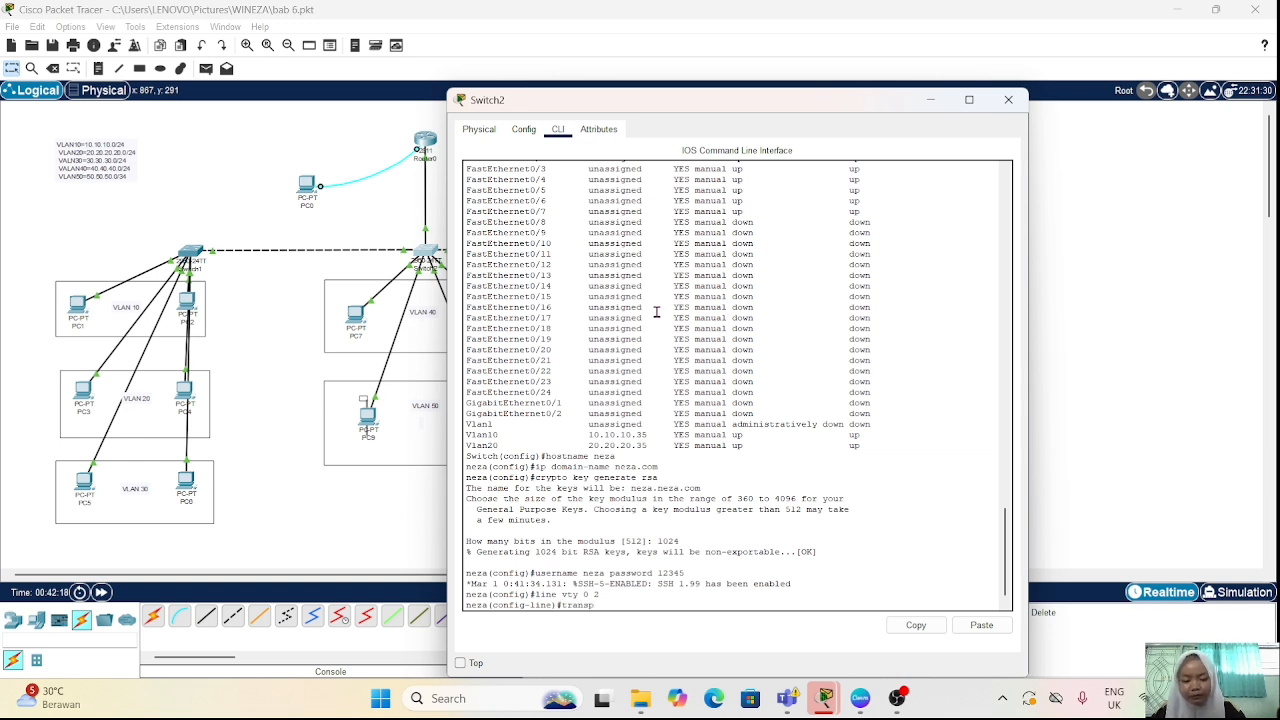
{"action": "type", "text": "ort input"}
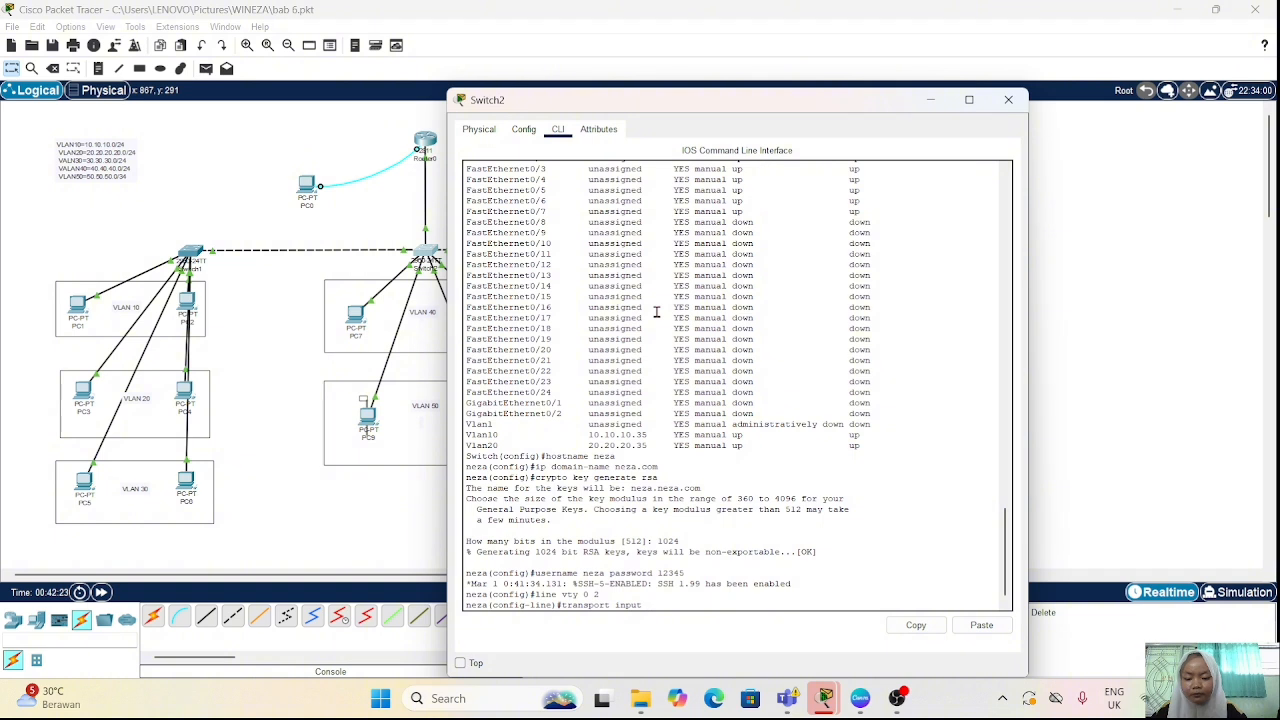
{"action": "type", "text": "h"}
{"action": "key", "text": "Return"}
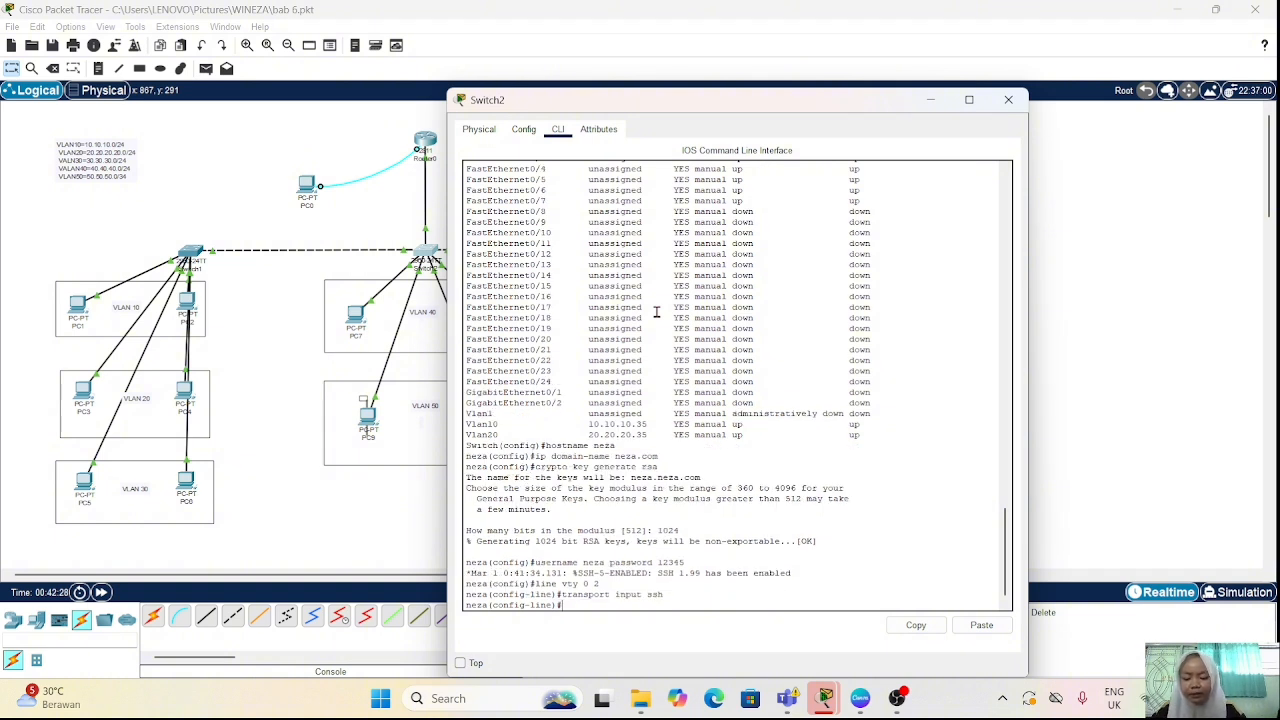
Step: Make the VTY lines authenticate against local accounts with "login local", and return to global configuration mode
{"action": "type", "text": "login lo"}
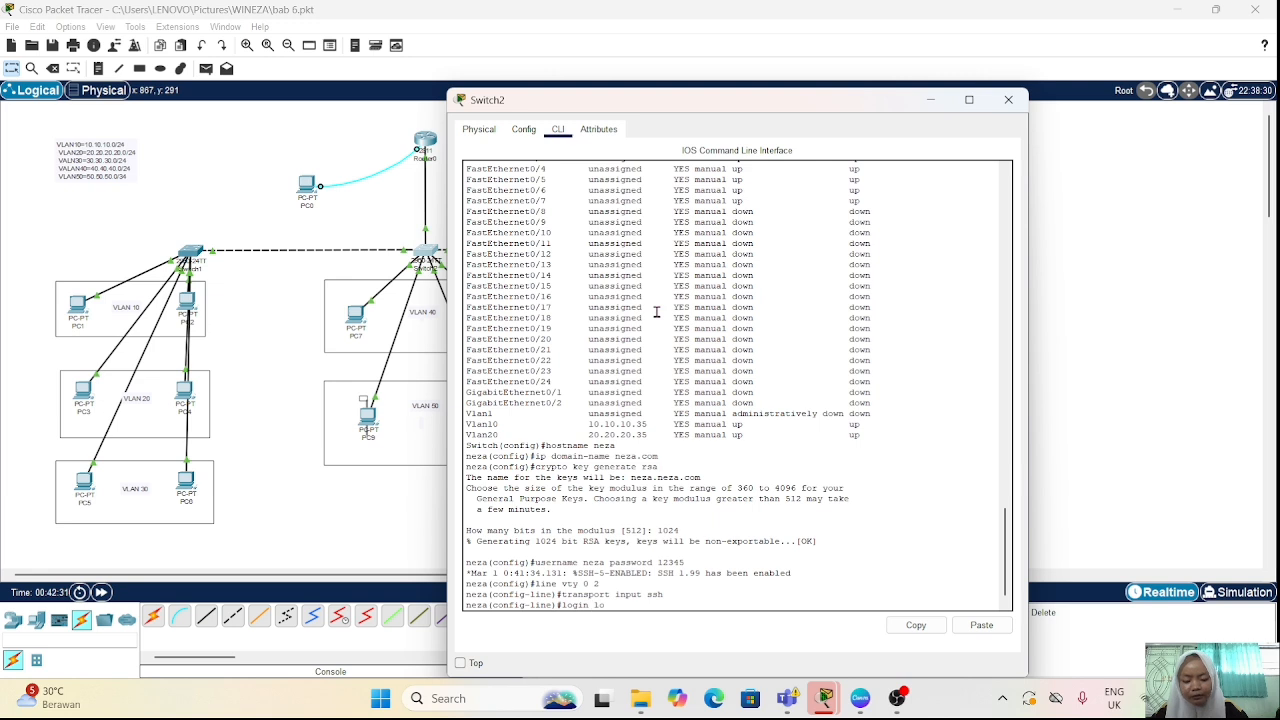
{"action": "type", "text": "cal"}
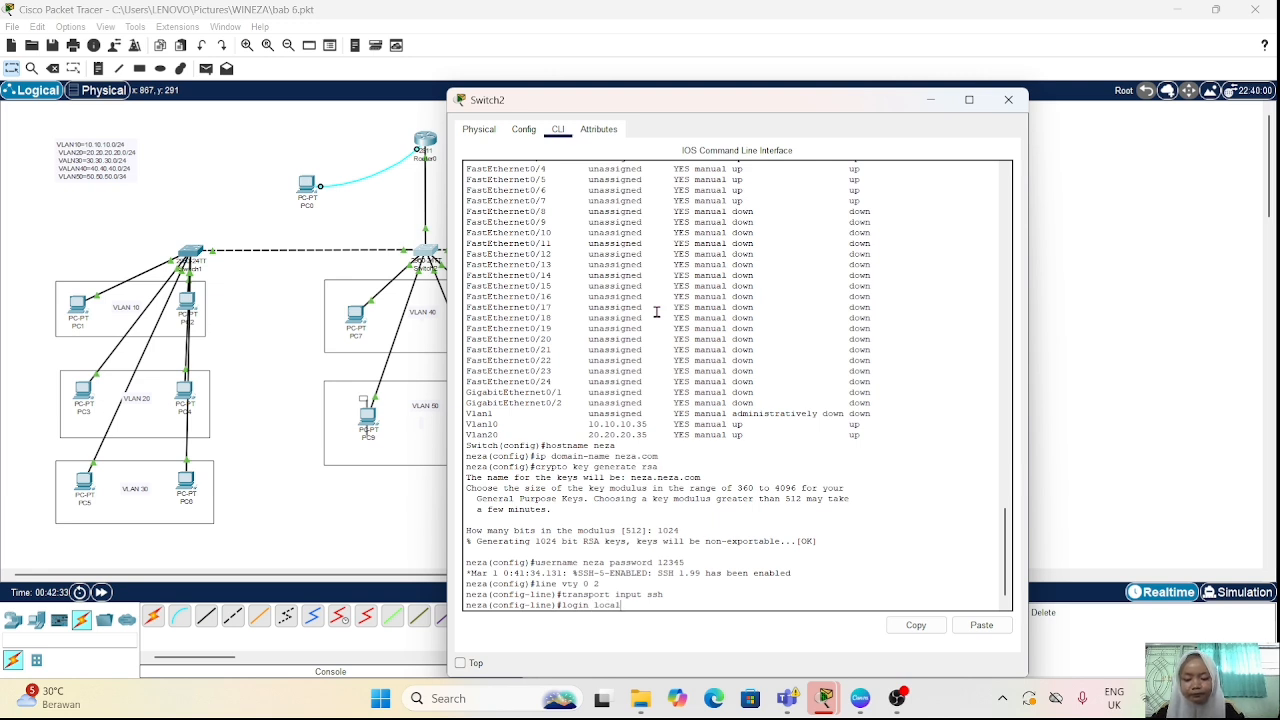
{"action": "key", "text": "Return"}
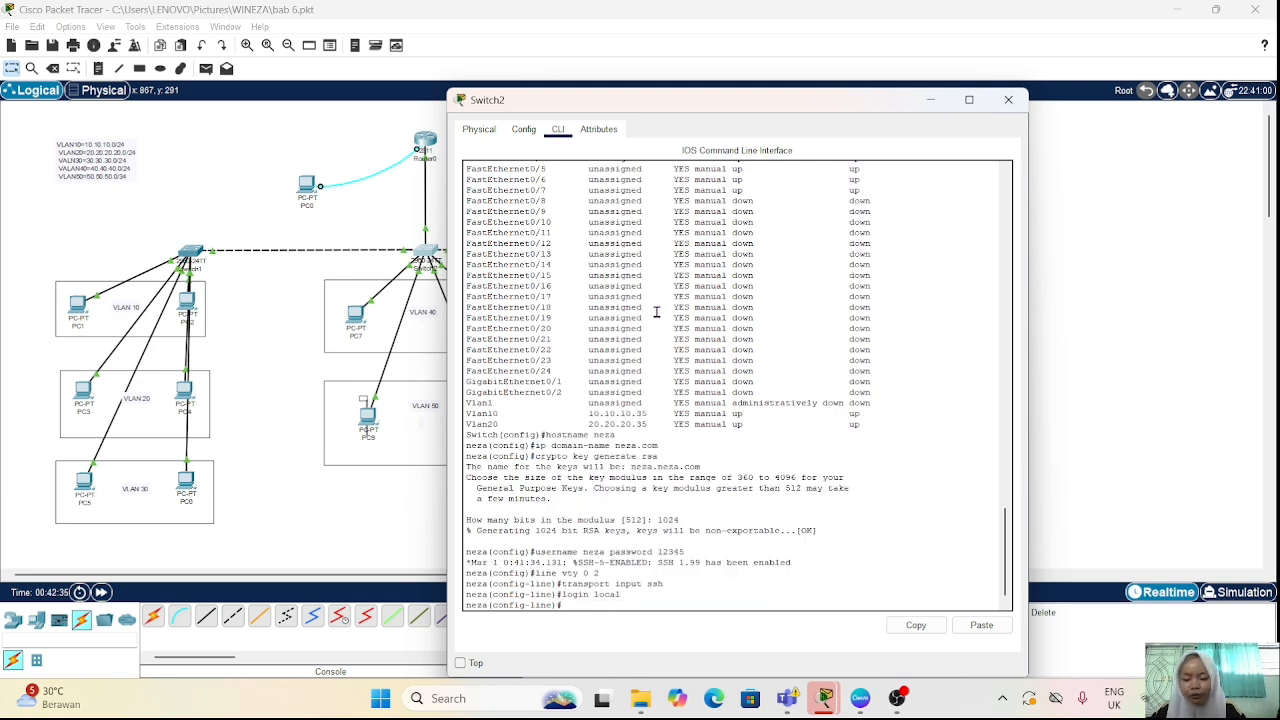
{"action": "type", "text": "exit"}
{"action": "key", "text": "Return"}
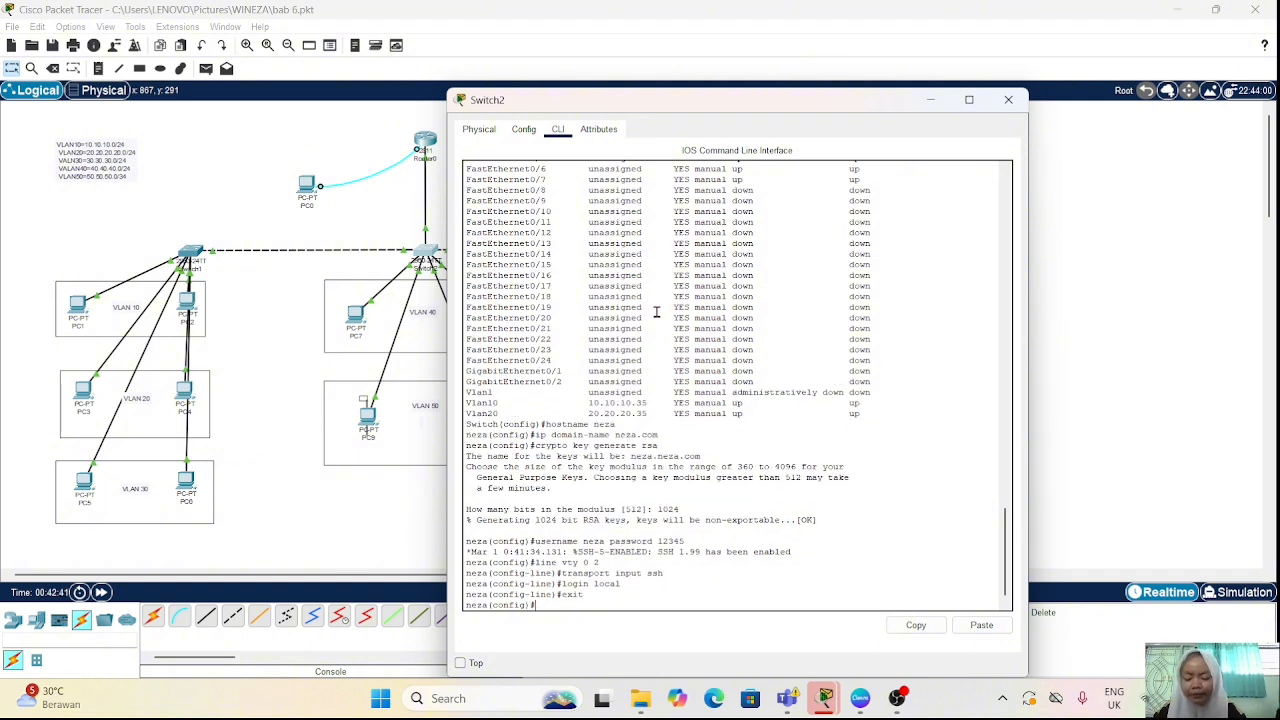
Step: Set the switch's privileged-mode password with the "enable secret" command
{"action": "type", "text": "ena"}
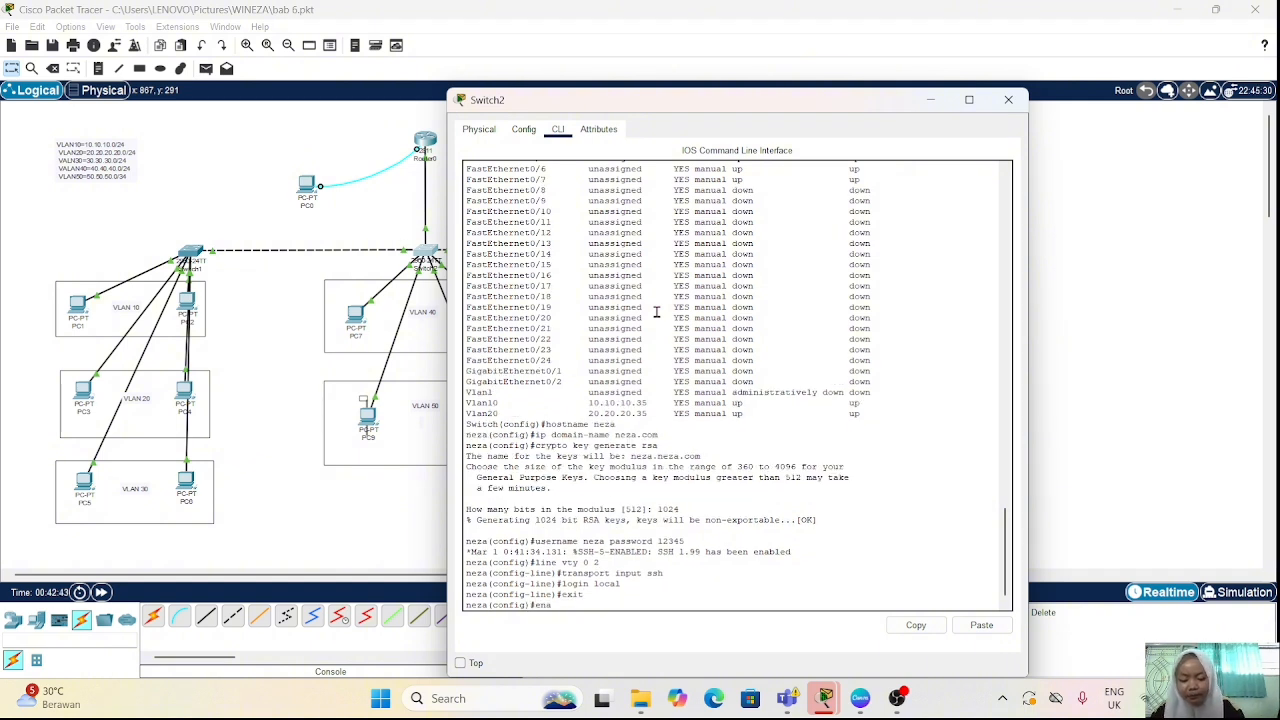
{"action": "type", "text": "ble secret "}
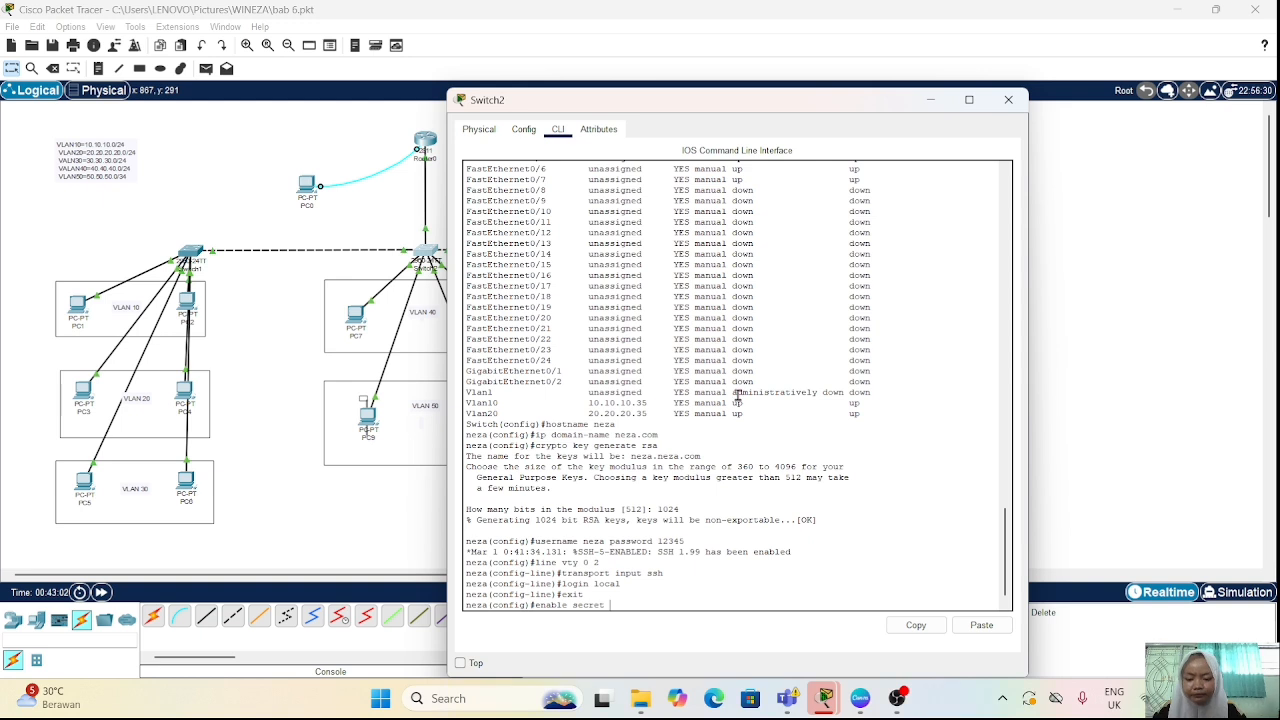
{"action": "type", "text": "12345"}
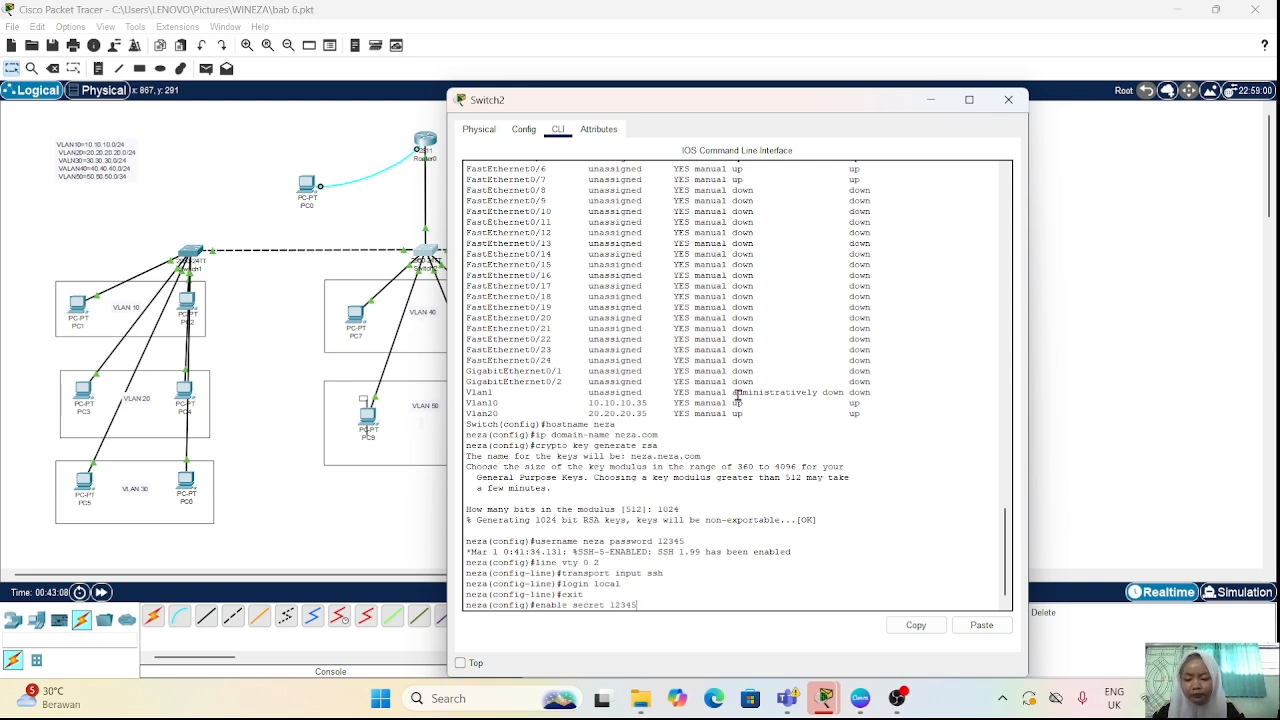
{"action": "key", "text": "Return"}
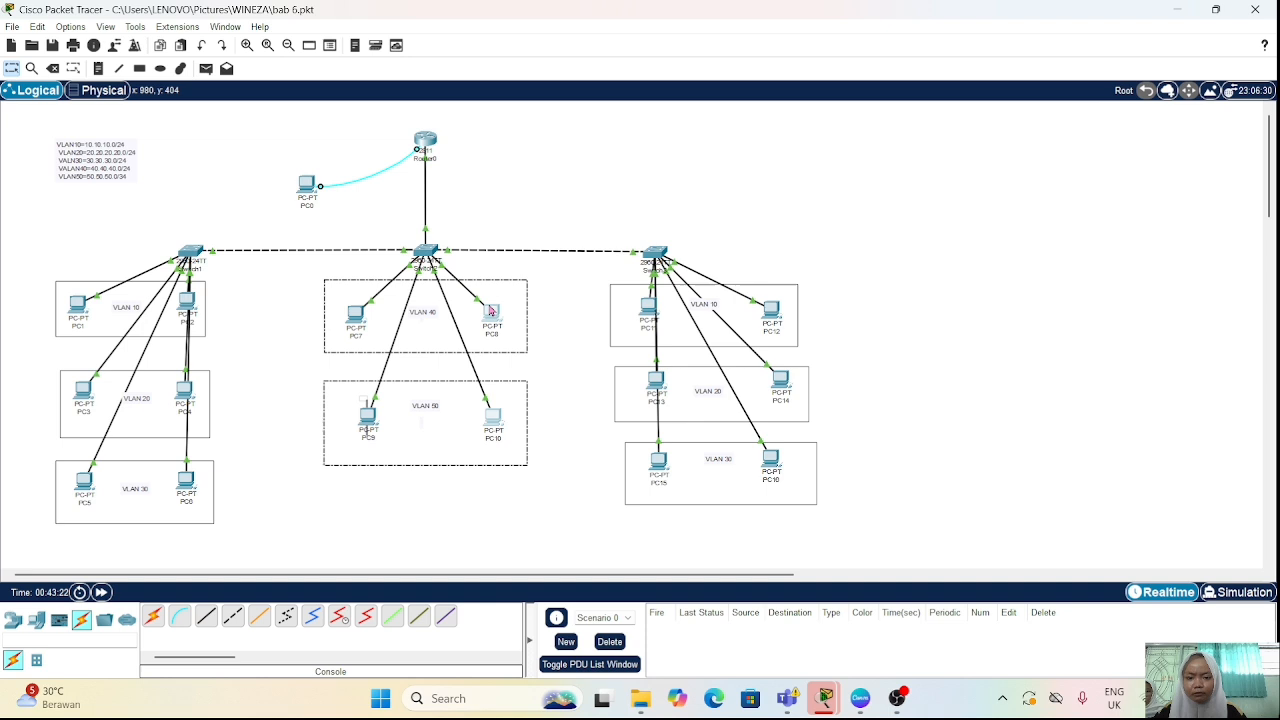
Step: Open the Telnet / SSH Client on PC8 and set the SSH host address to 10.10.10.35
{"action": "left_click", "coordinate": [617, 502]}
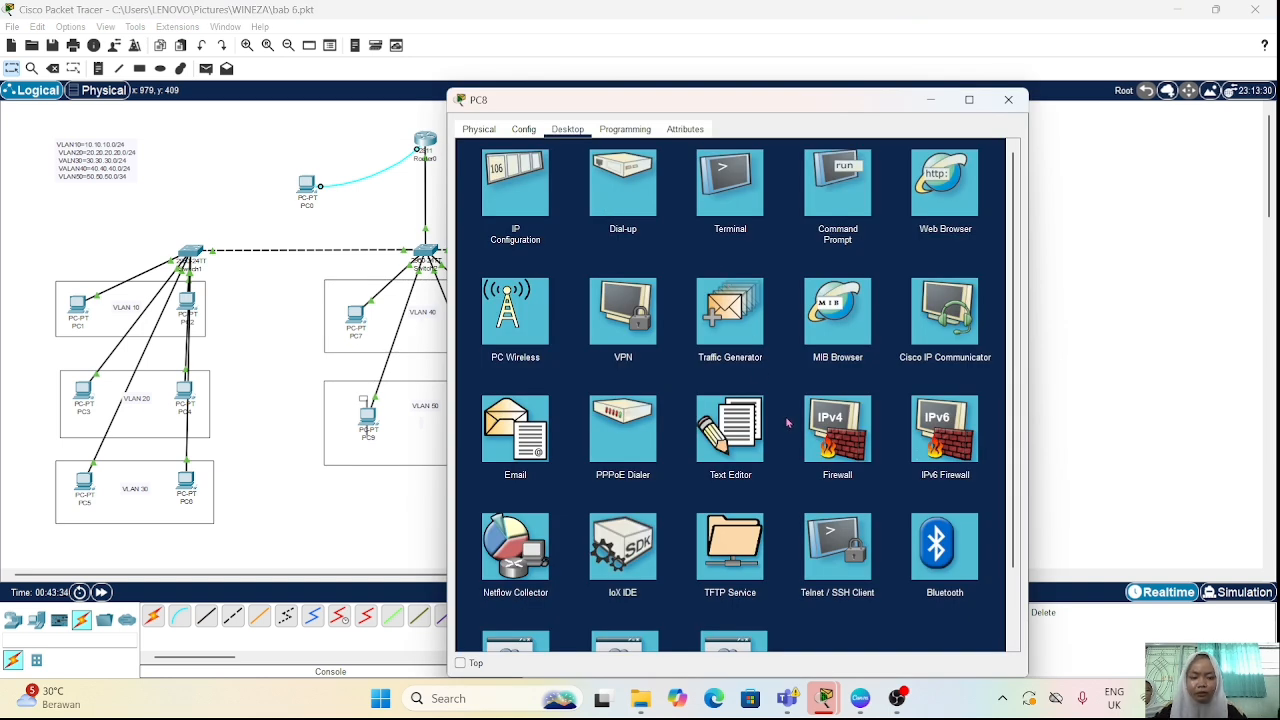
{"action": "left_click", "coordinate": [829, 552]}
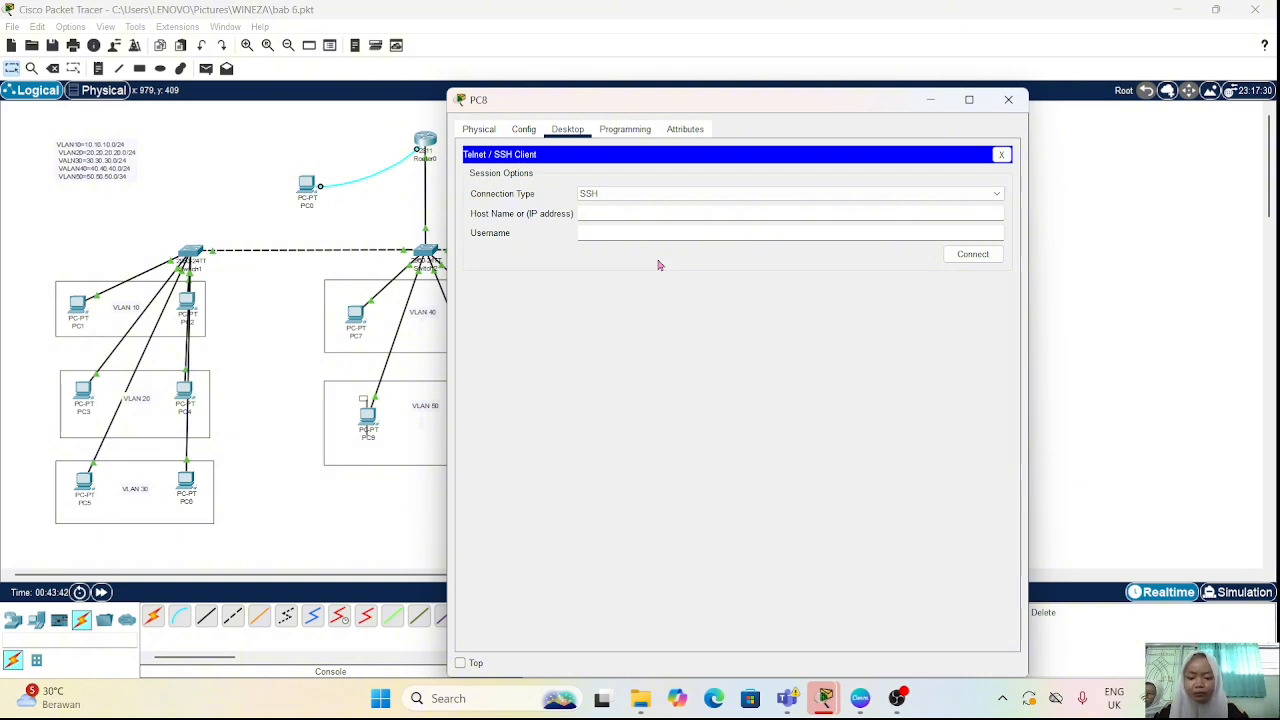
{"action": "left_click", "coordinate": [637, 214]}
{"action": "type", "text": "10"}
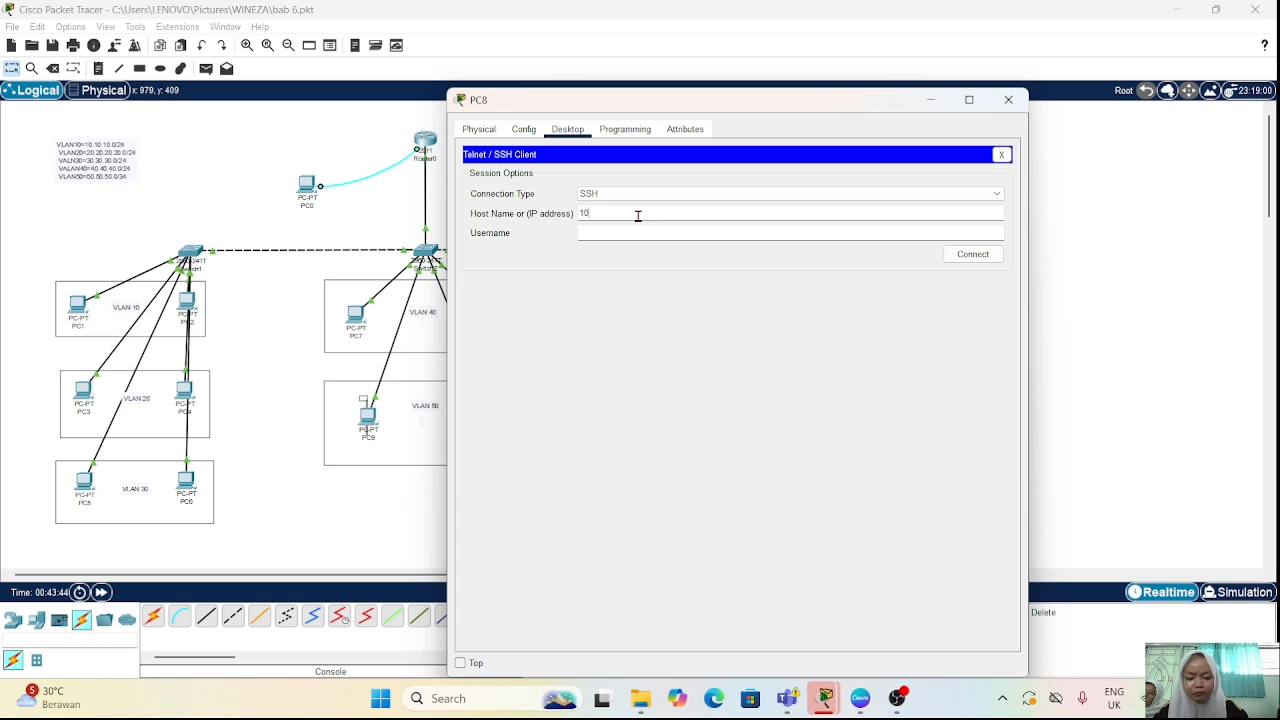
{"action": "type", "text": ".10.1"}
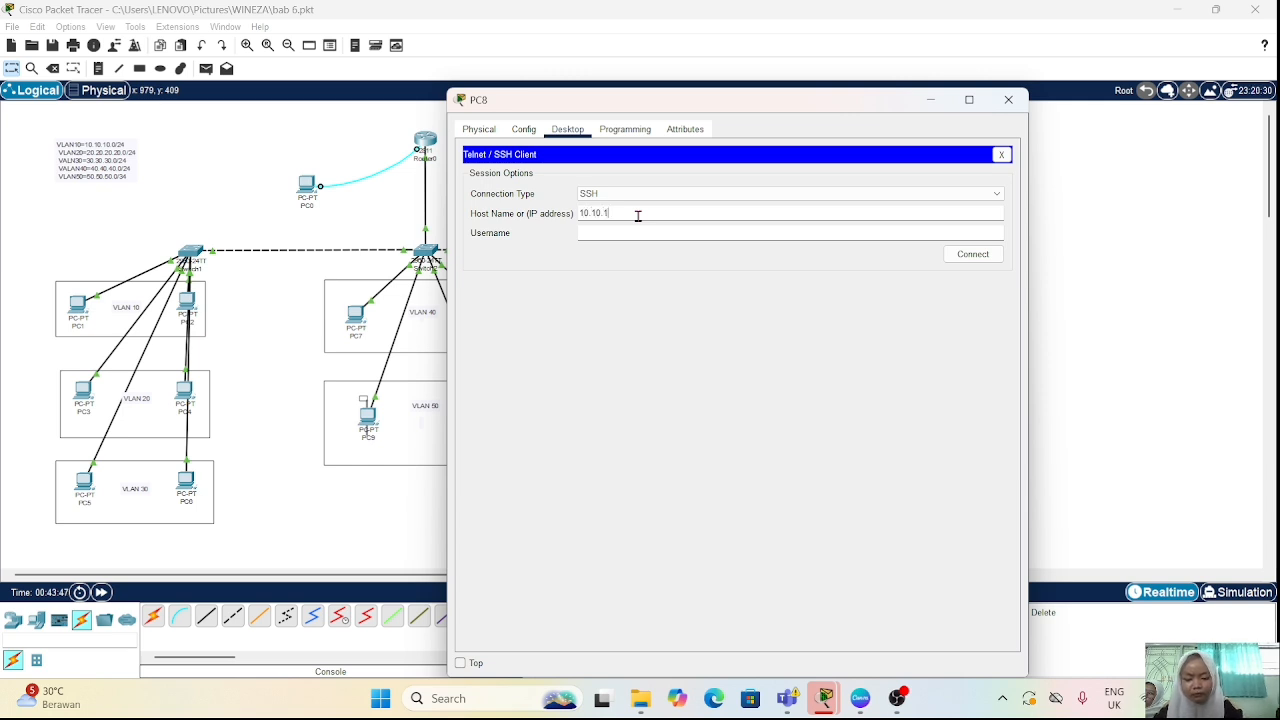
{"action": "type", "text": "0"}
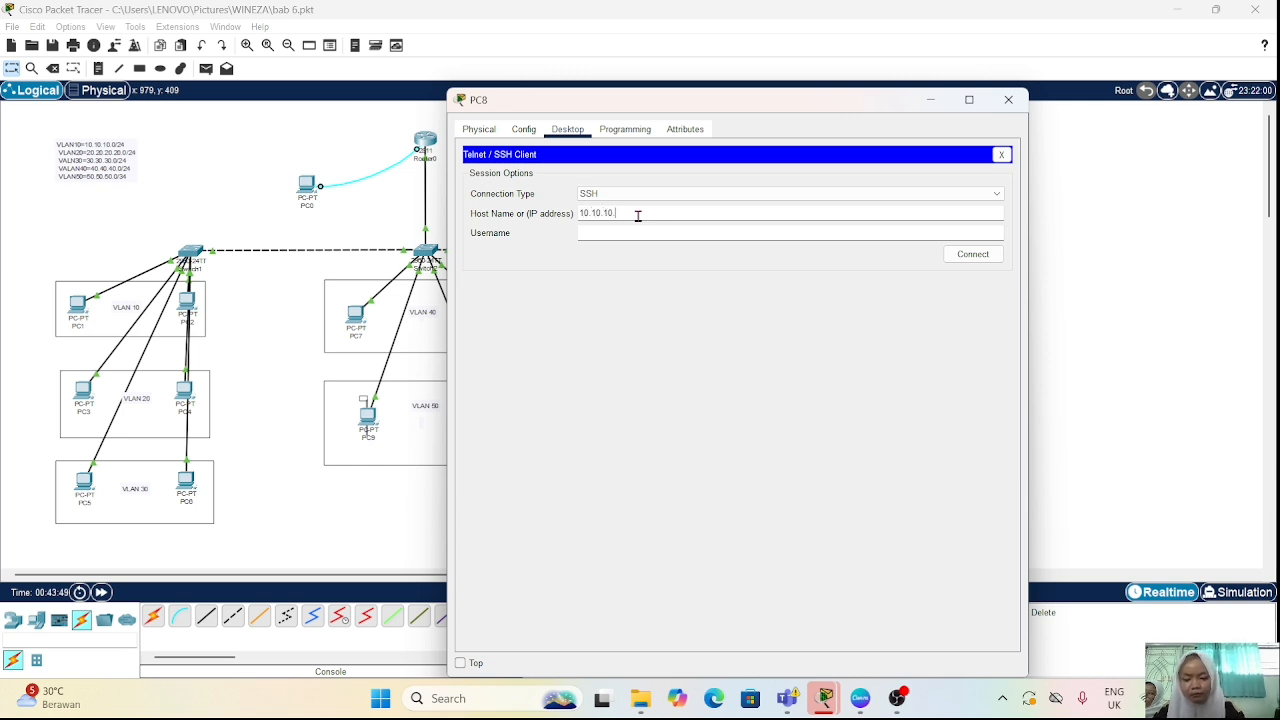
{"action": "type", "text": ".35"}
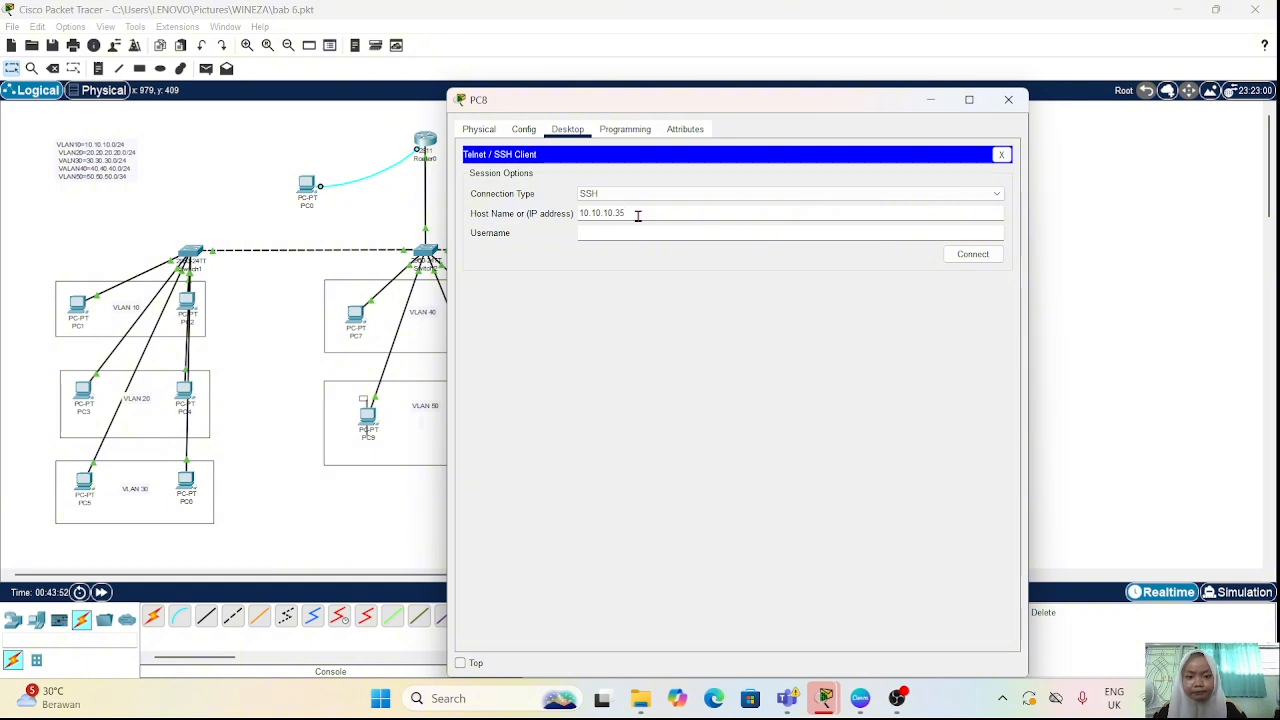
Step: Connect over SSH with the switch's local username and log in with the account password
{"action": "left_click", "coordinate": [648, 231]}
{"action": "type", "text": "neza"}
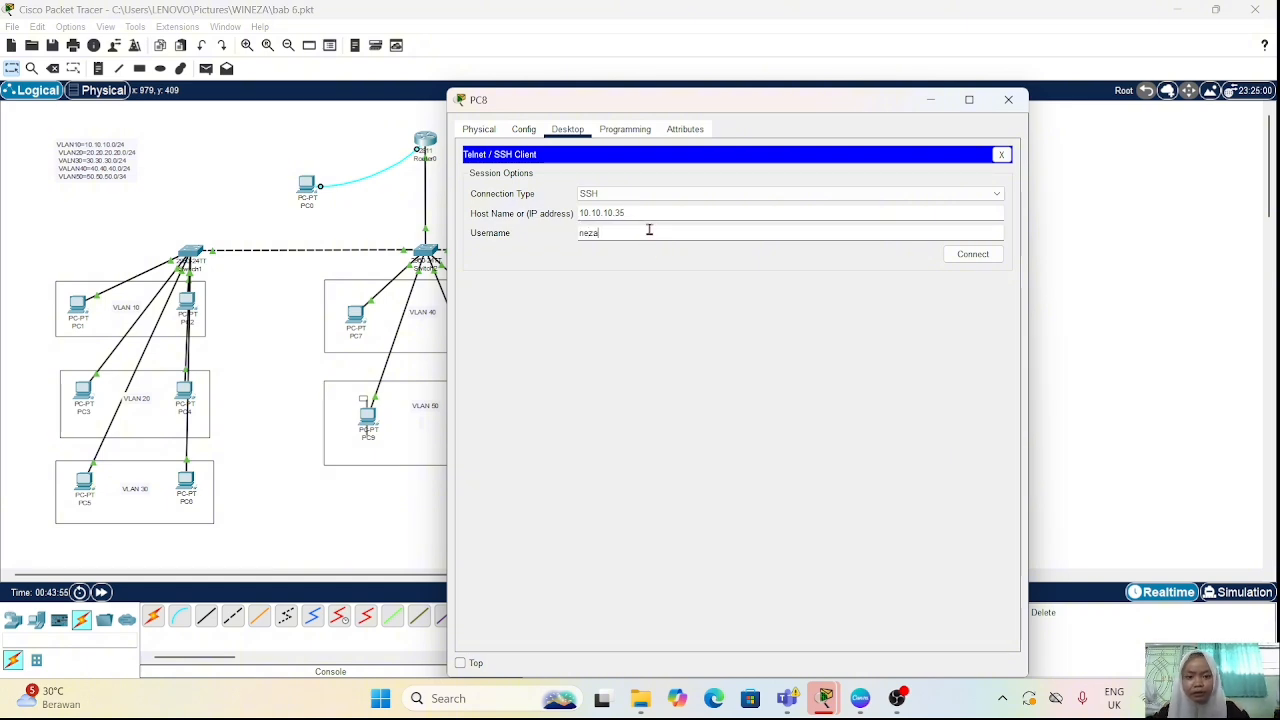
{"action": "left_click", "coordinate": [971, 257]}
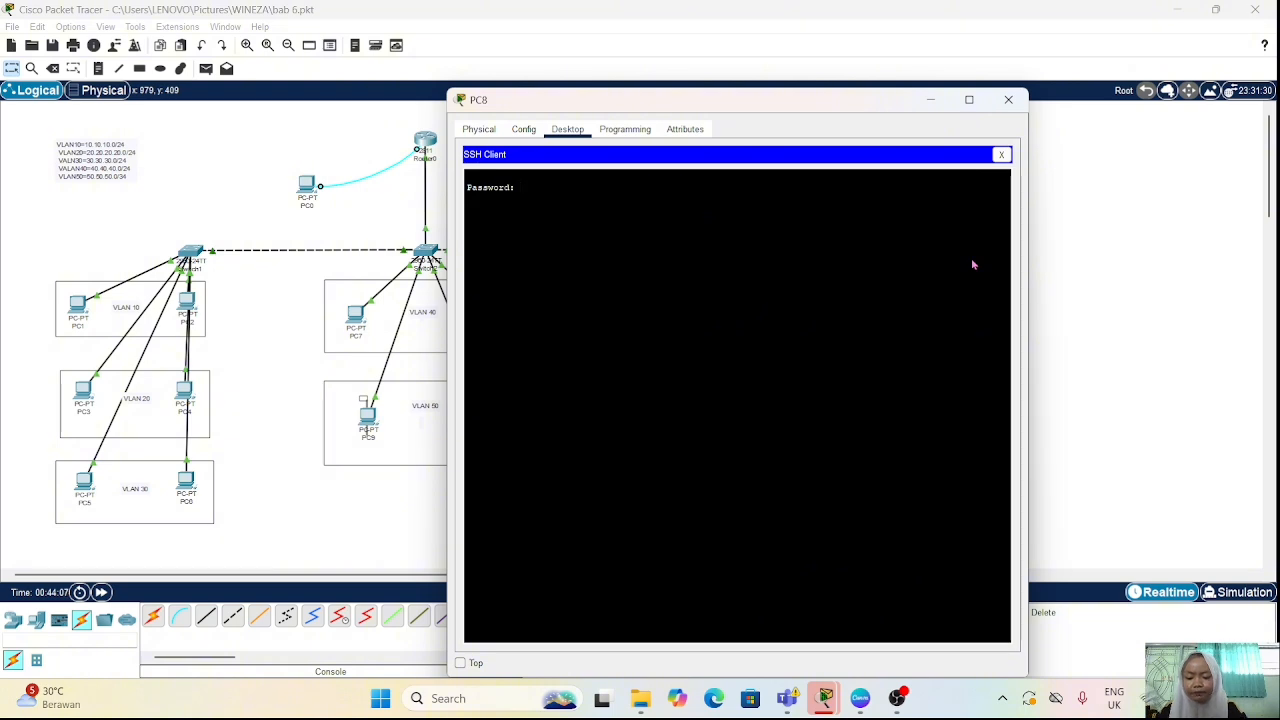
{"action": "key", "text": "Return"}
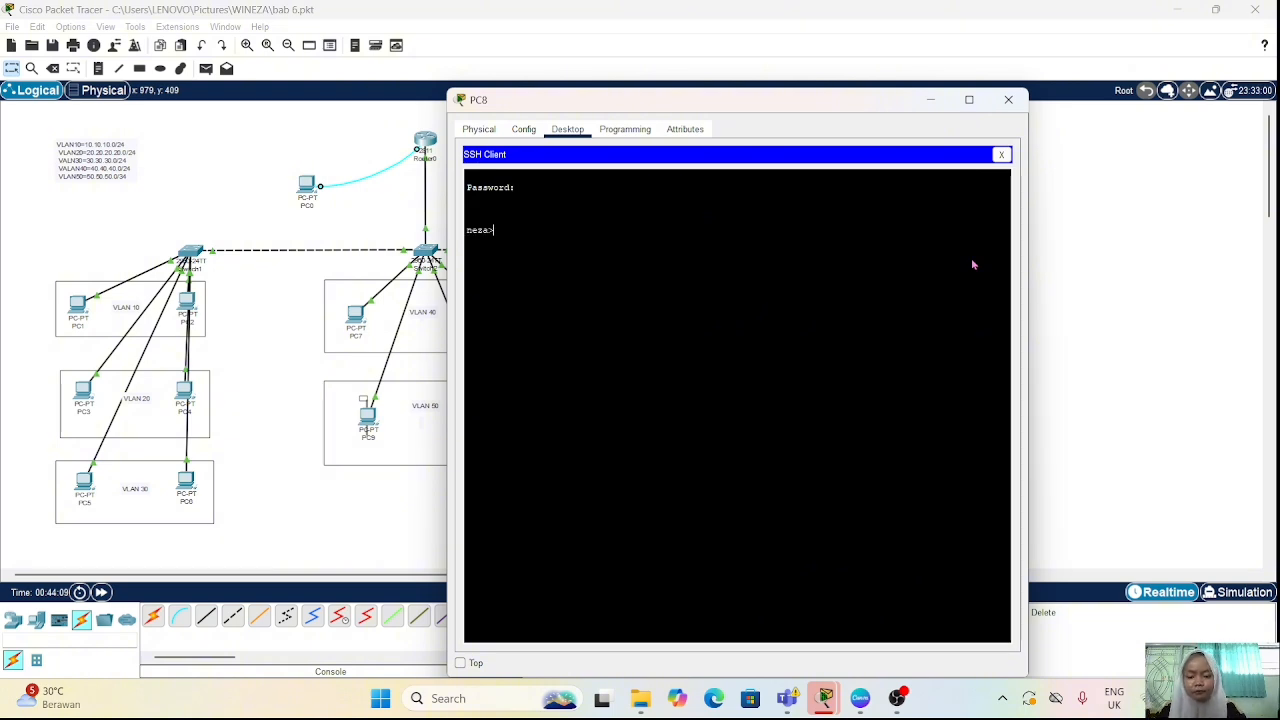